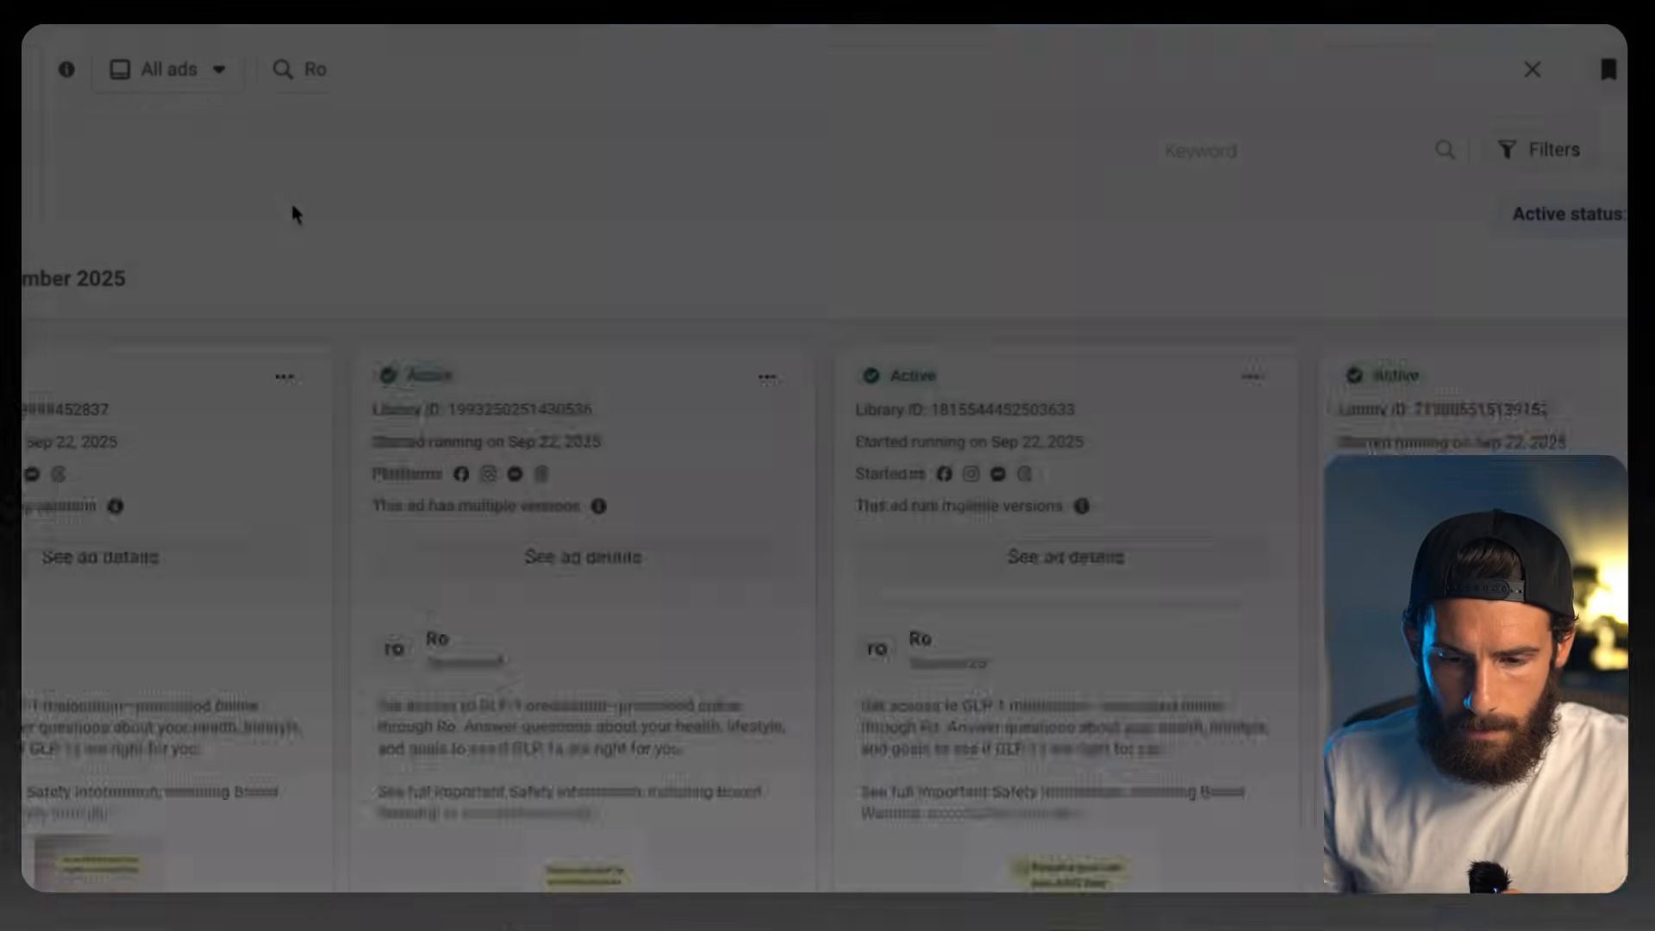
Step: Browse the active Ro ads by start date, examining their creatives, copy and how long they have been running
{"action": "scroll", "coordinate": [291, 214], "scroll_direction": "down", "scroll_amount": 5}
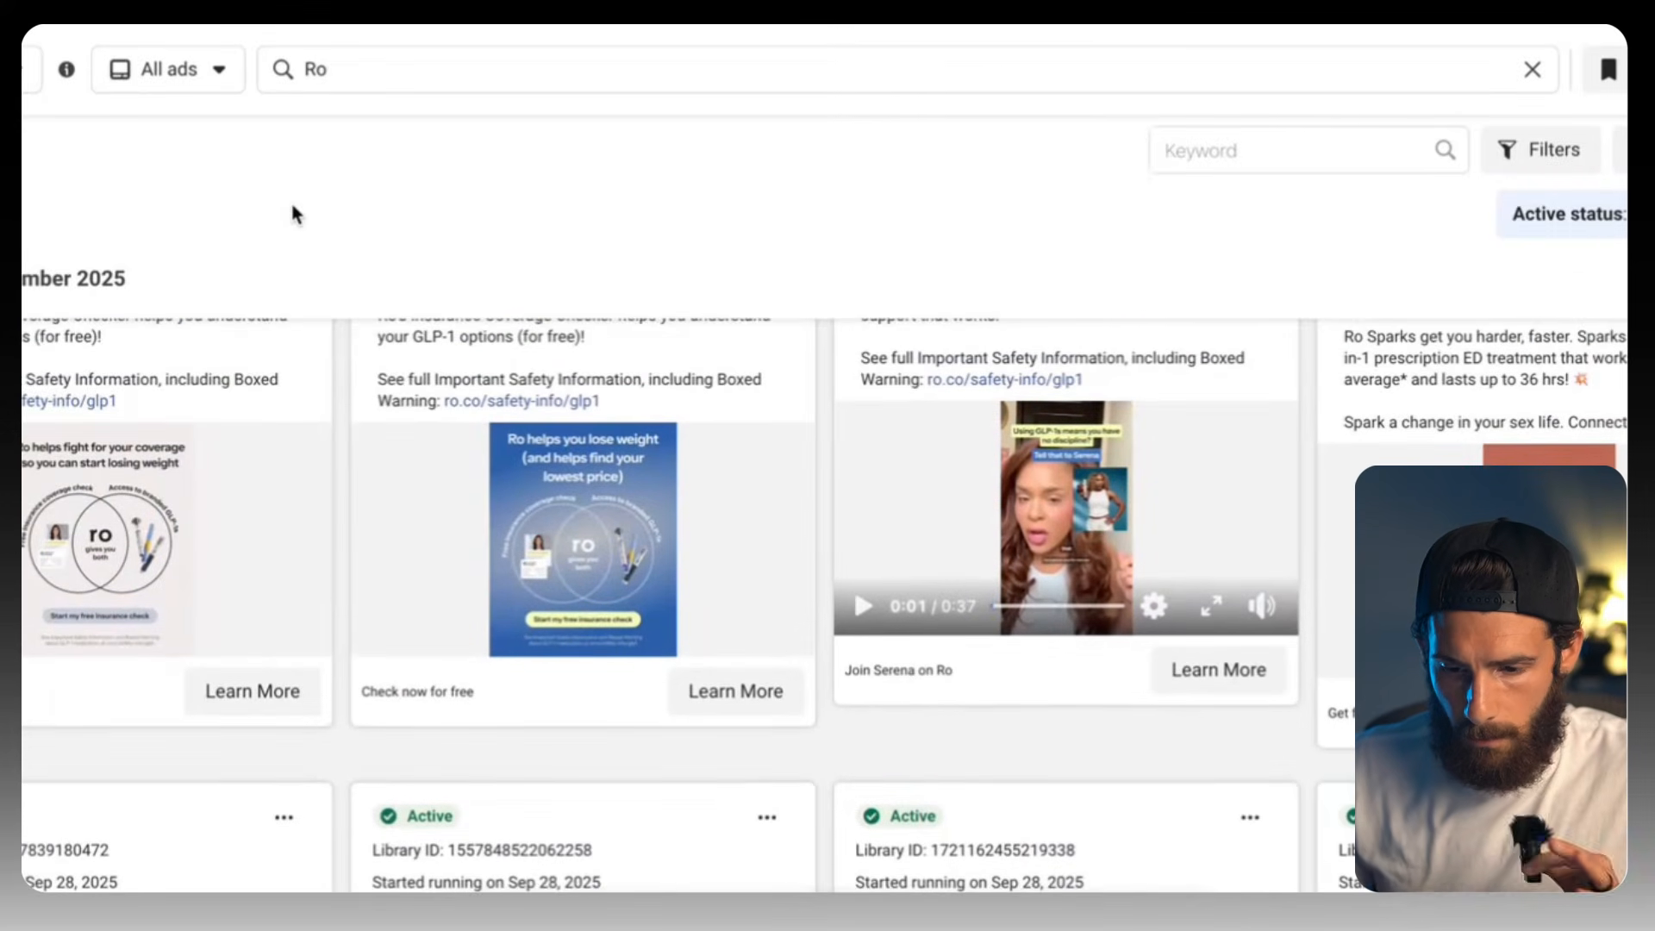
{"action": "scroll", "coordinate": [350, 559], "scroll_direction": "up", "scroll_amount": 1}
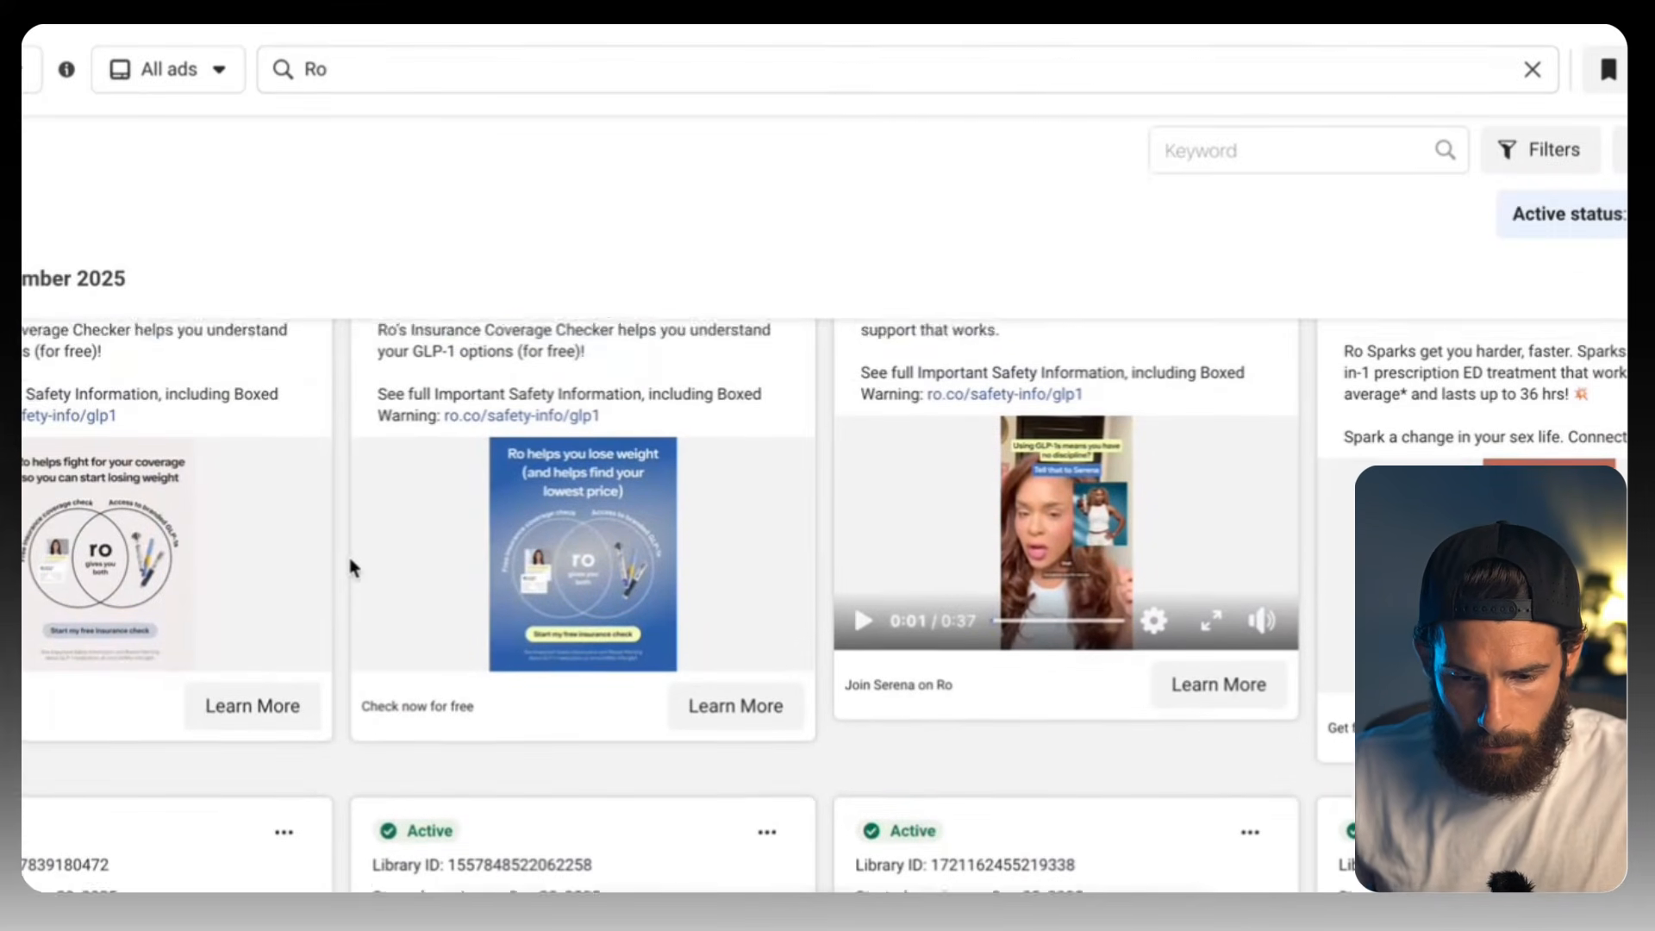
{"action": "scroll", "coordinate": [349, 562], "scroll_direction": "down", "scroll_amount": 10}
{"action": "scroll", "coordinate": [349, 562], "scroll_direction": "down", "scroll_amount": 6}
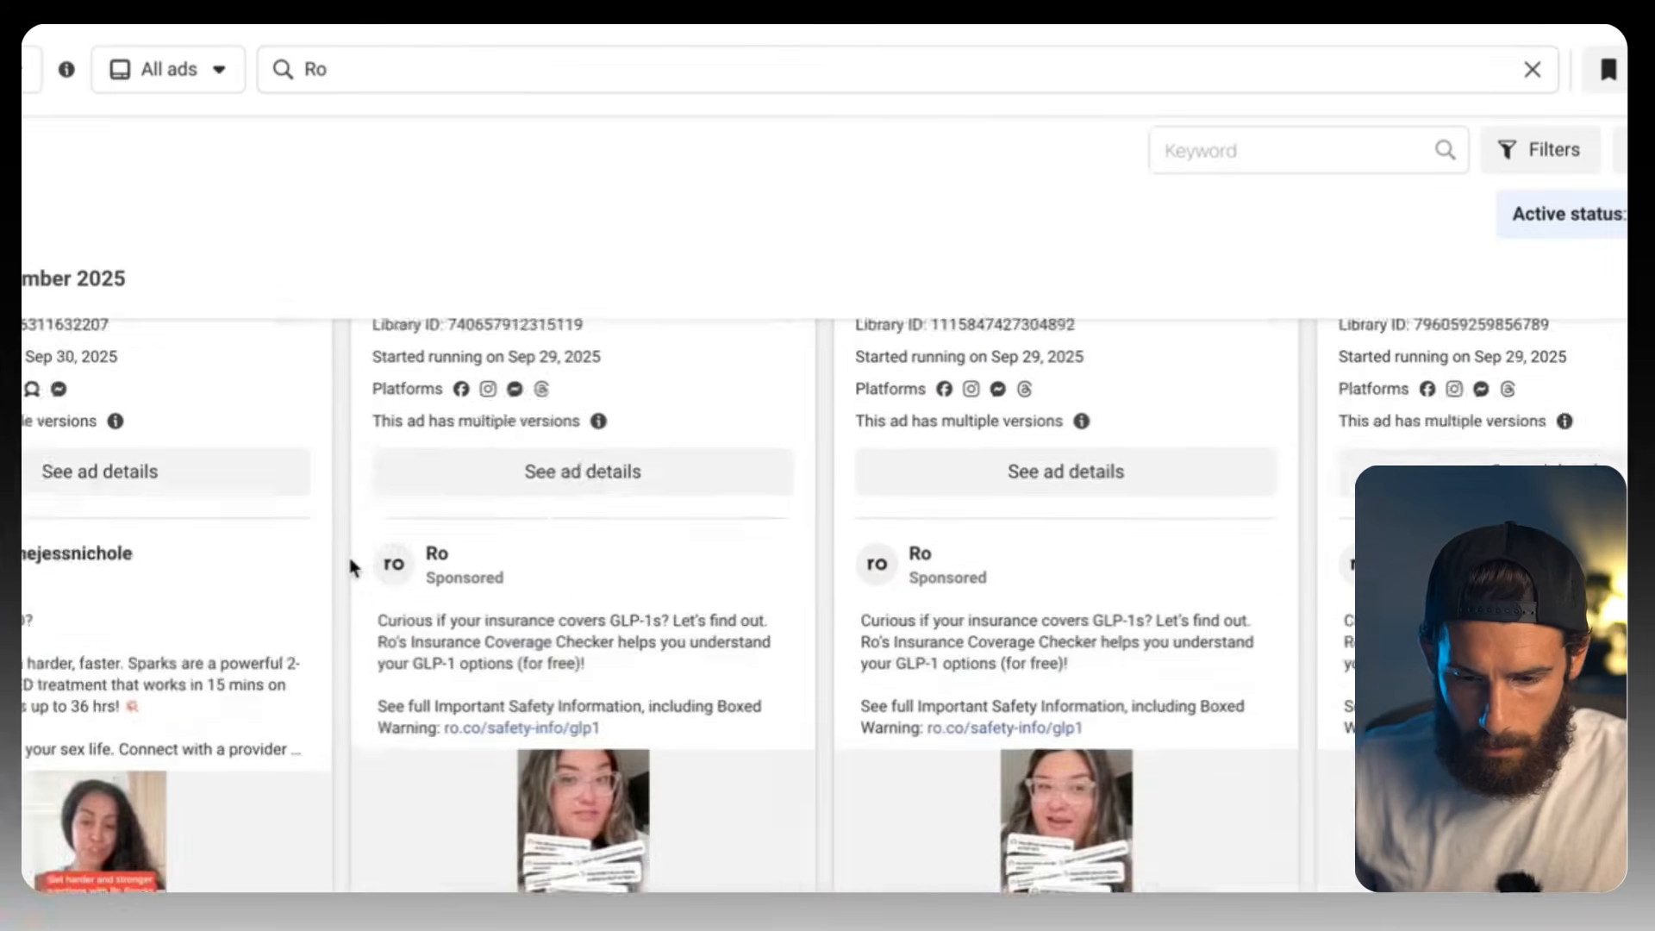
{"action": "scroll", "coordinate": [350, 566], "scroll_direction": "down", "scroll_amount": 10}
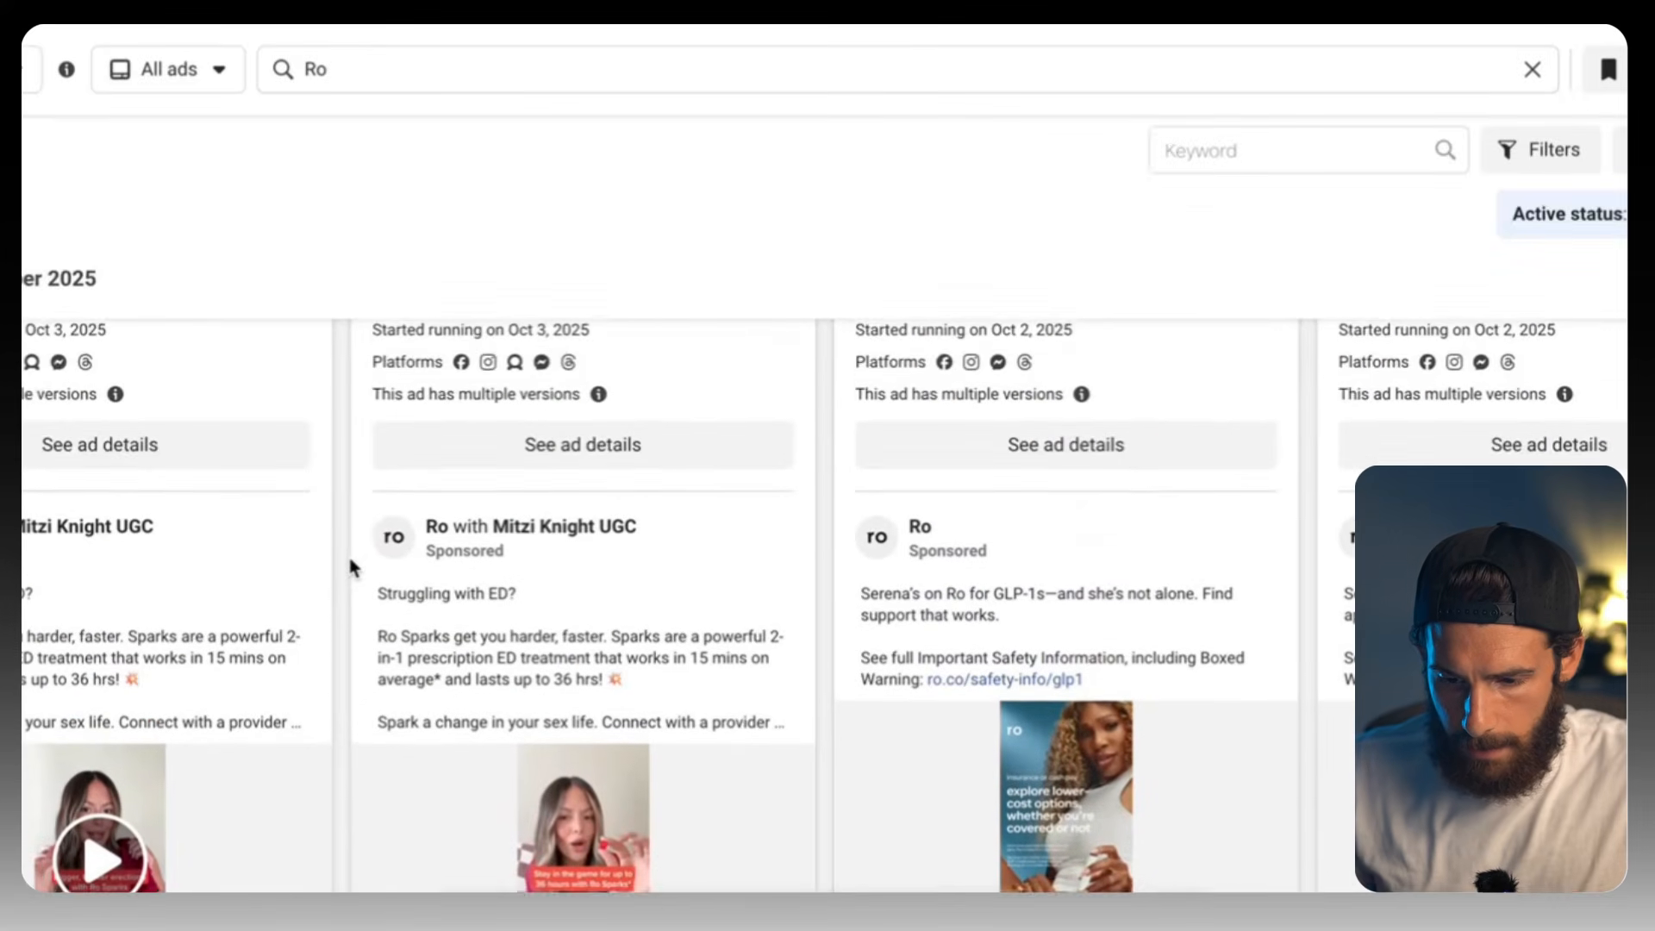
{"action": "scroll", "coordinate": [350, 566], "scroll_direction": "up", "scroll_amount": 15}
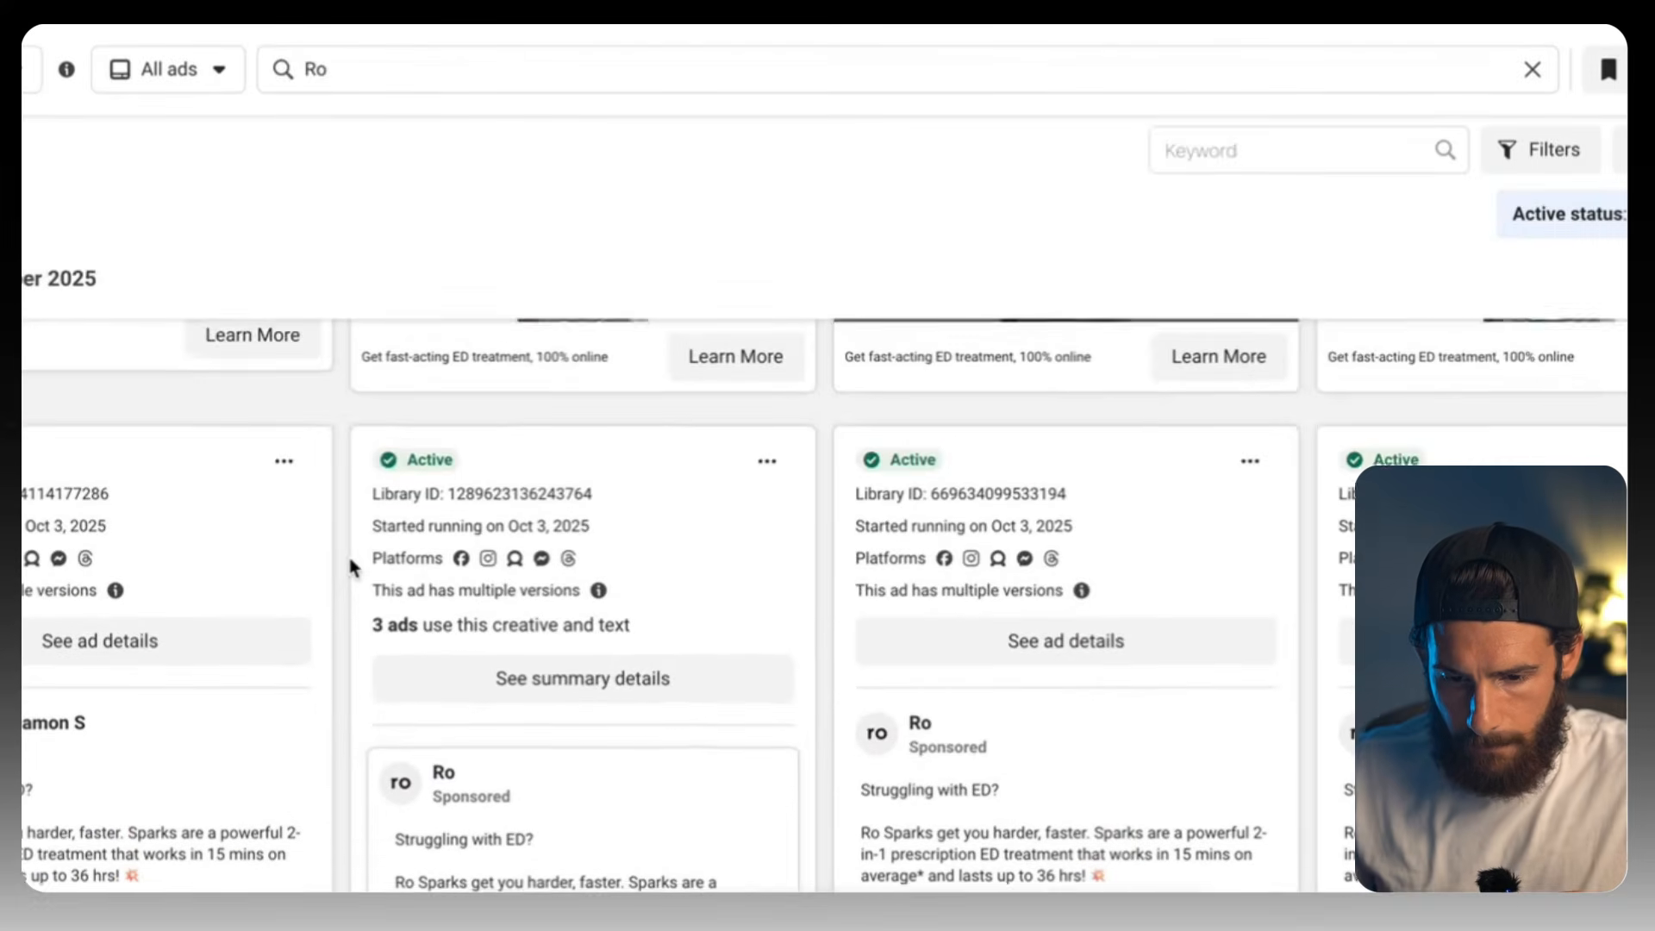
{"action": "scroll", "coordinate": [350, 566], "scroll_direction": "up", "scroll_amount": 15}
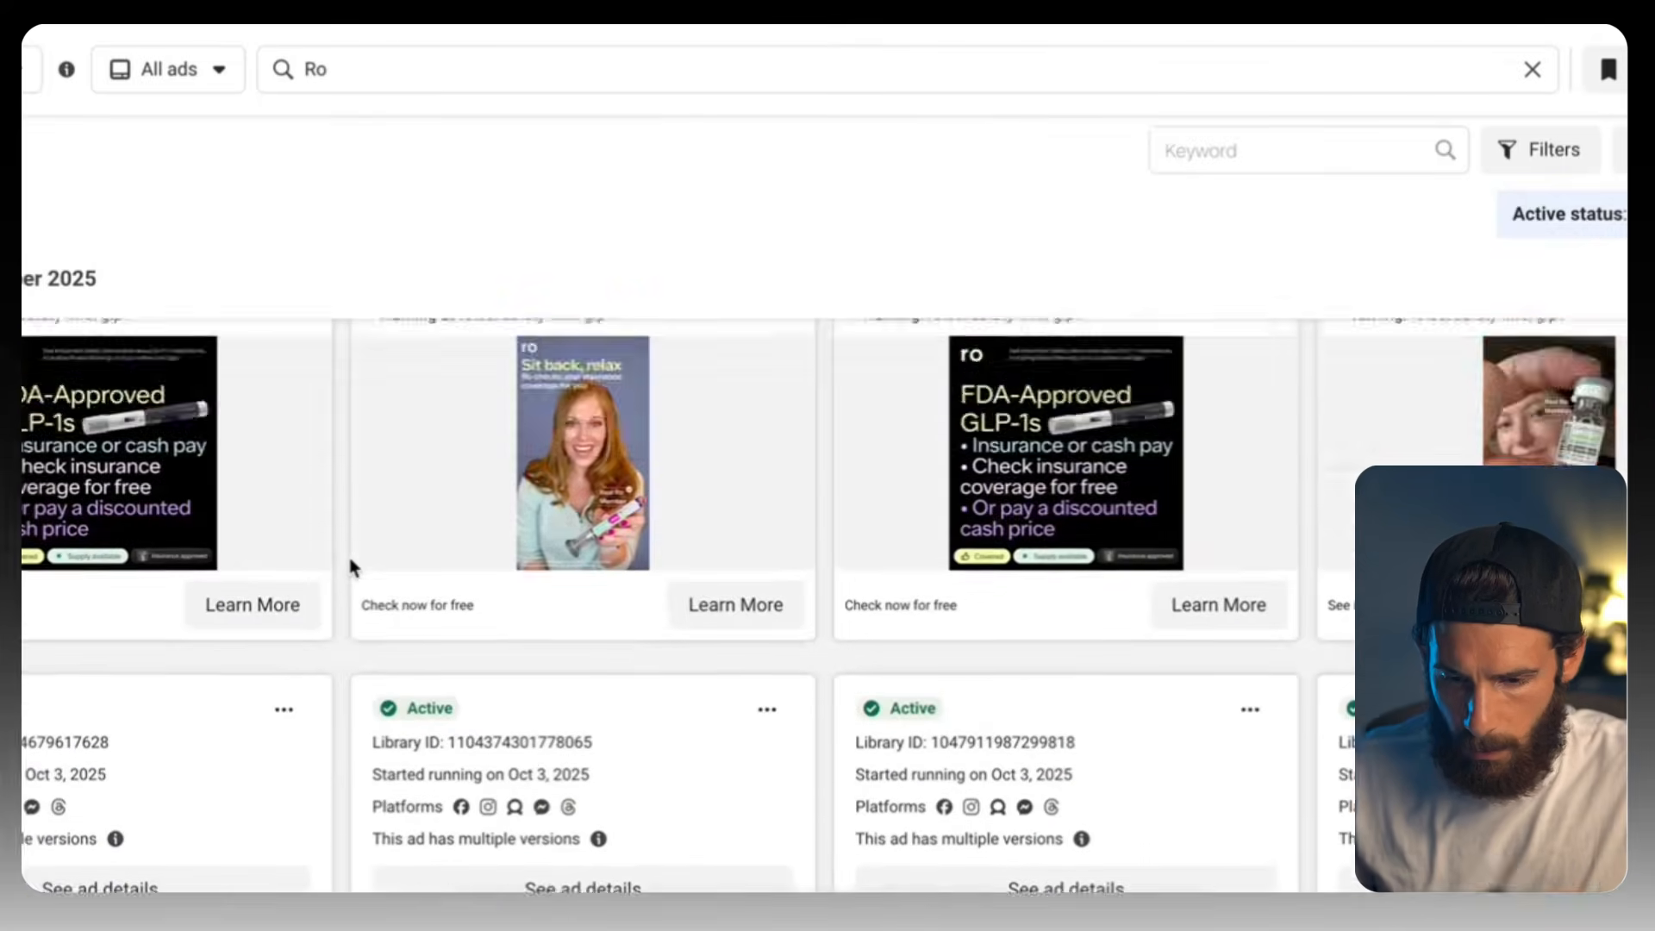
{"action": "scroll", "coordinate": [350, 566], "scroll_direction": "down", "scroll_amount": 10}
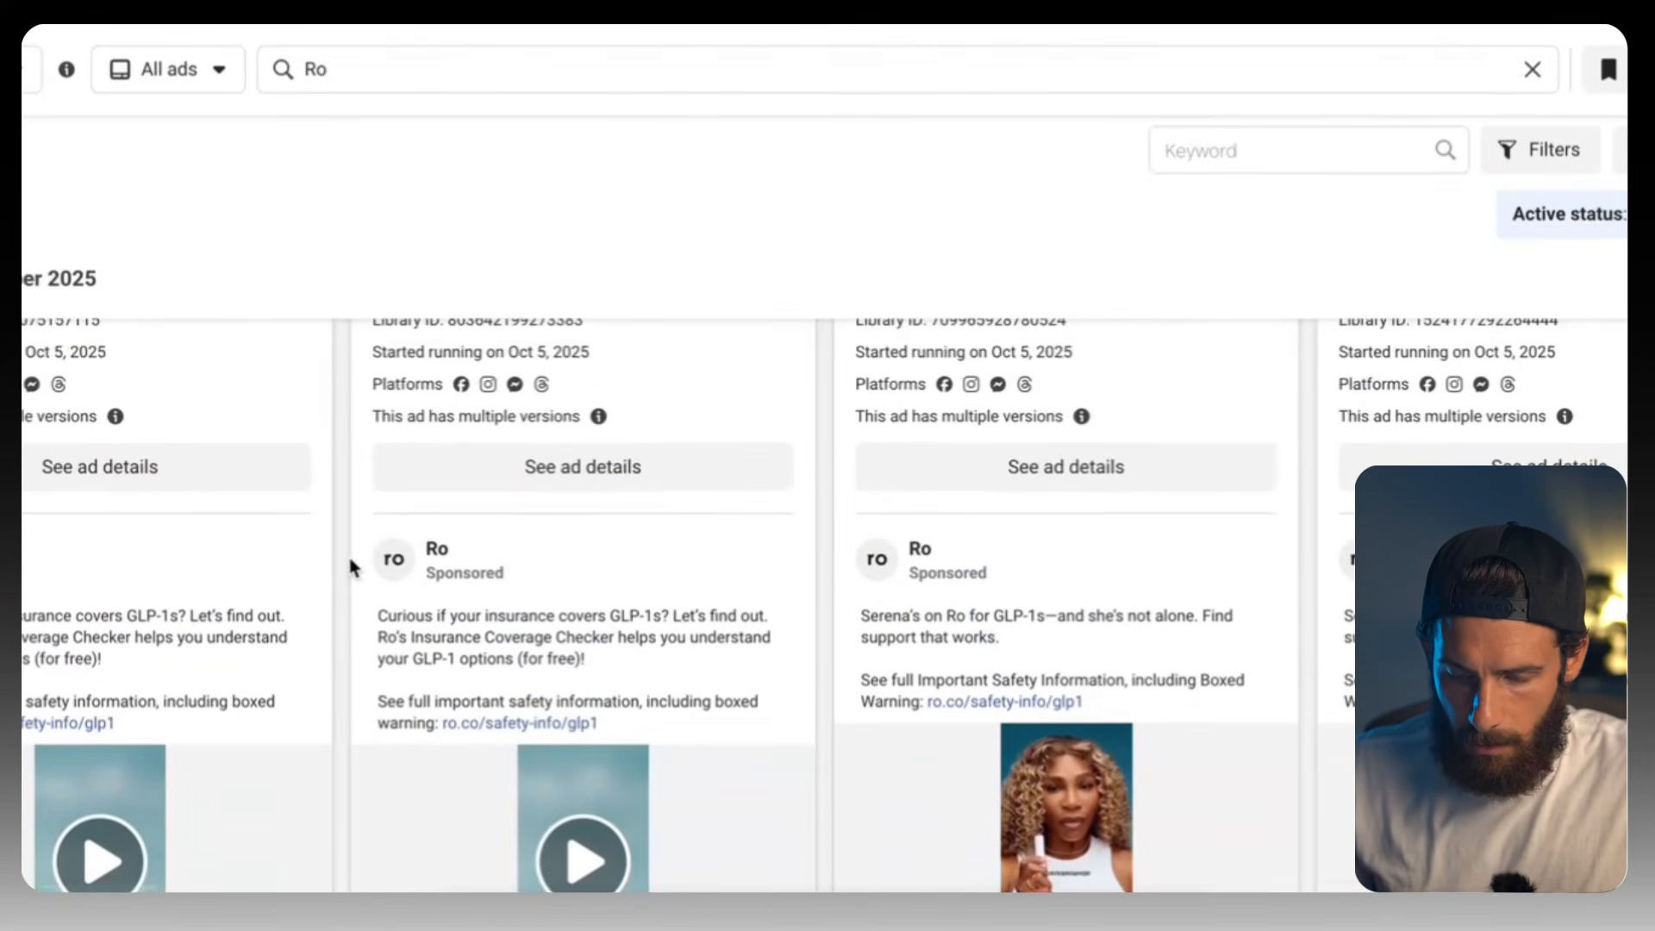
{"action": "scroll", "coordinate": [350, 567], "scroll_direction": "down", "scroll_amount": 5}
{"action": "scroll", "coordinate": [350, 566], "scroll_direction": "down", "scroll_amount": 14}
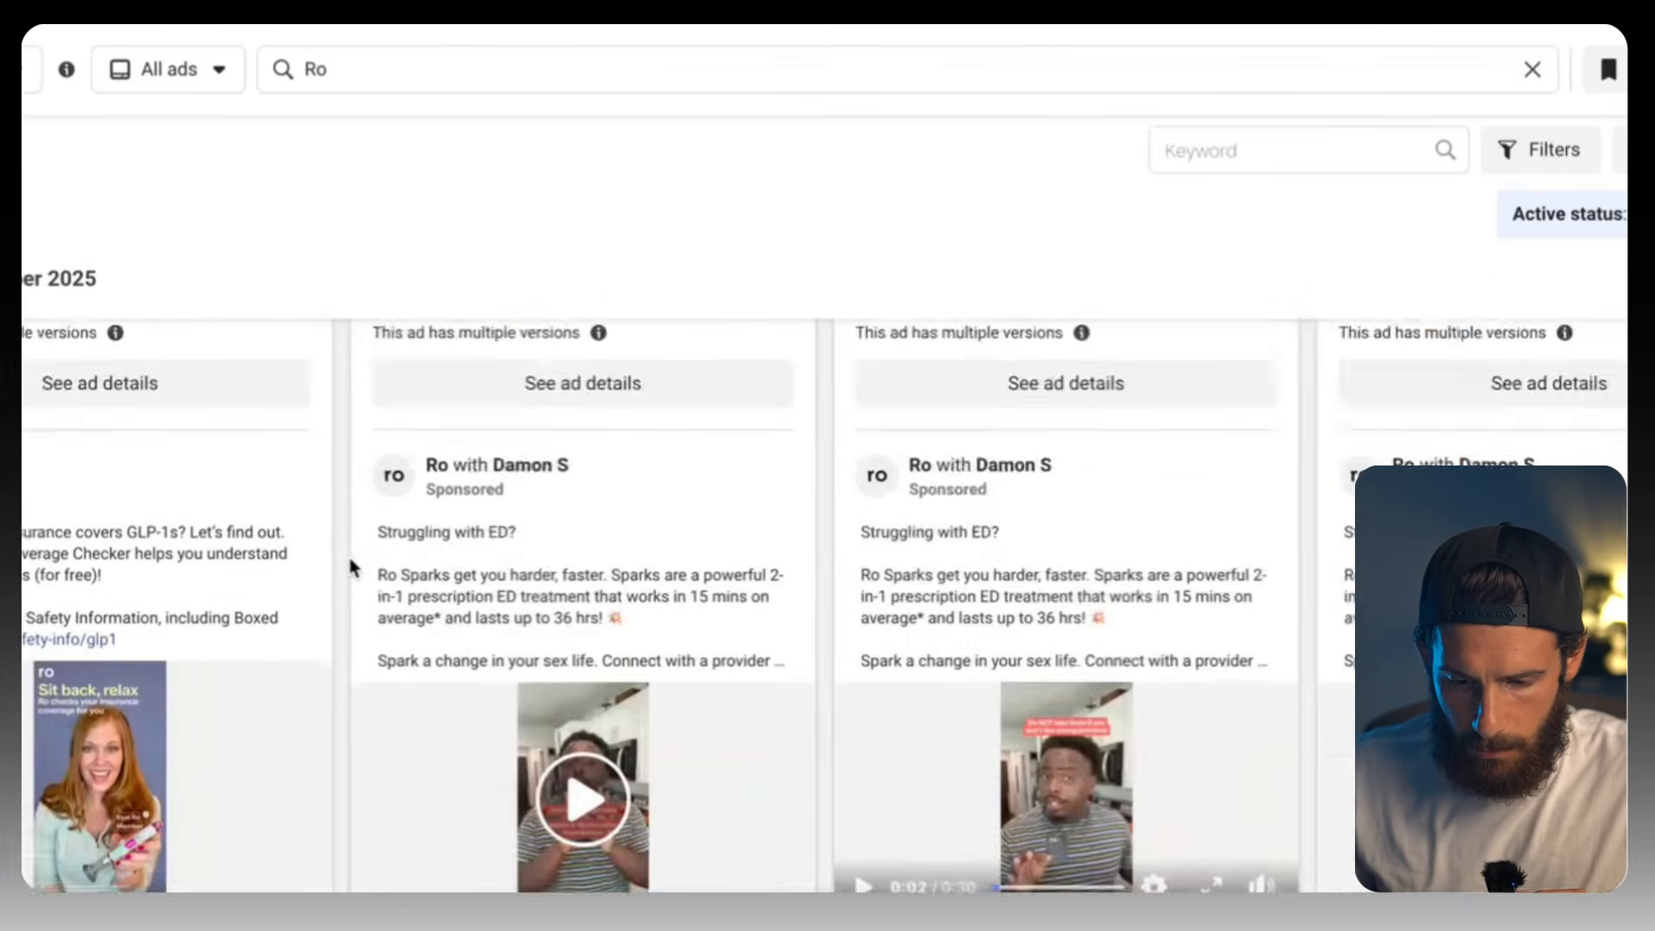
{"action": "scroll", "coordinate": [353, 568], "scroll_direction": "down", "scroll_amount": 3}
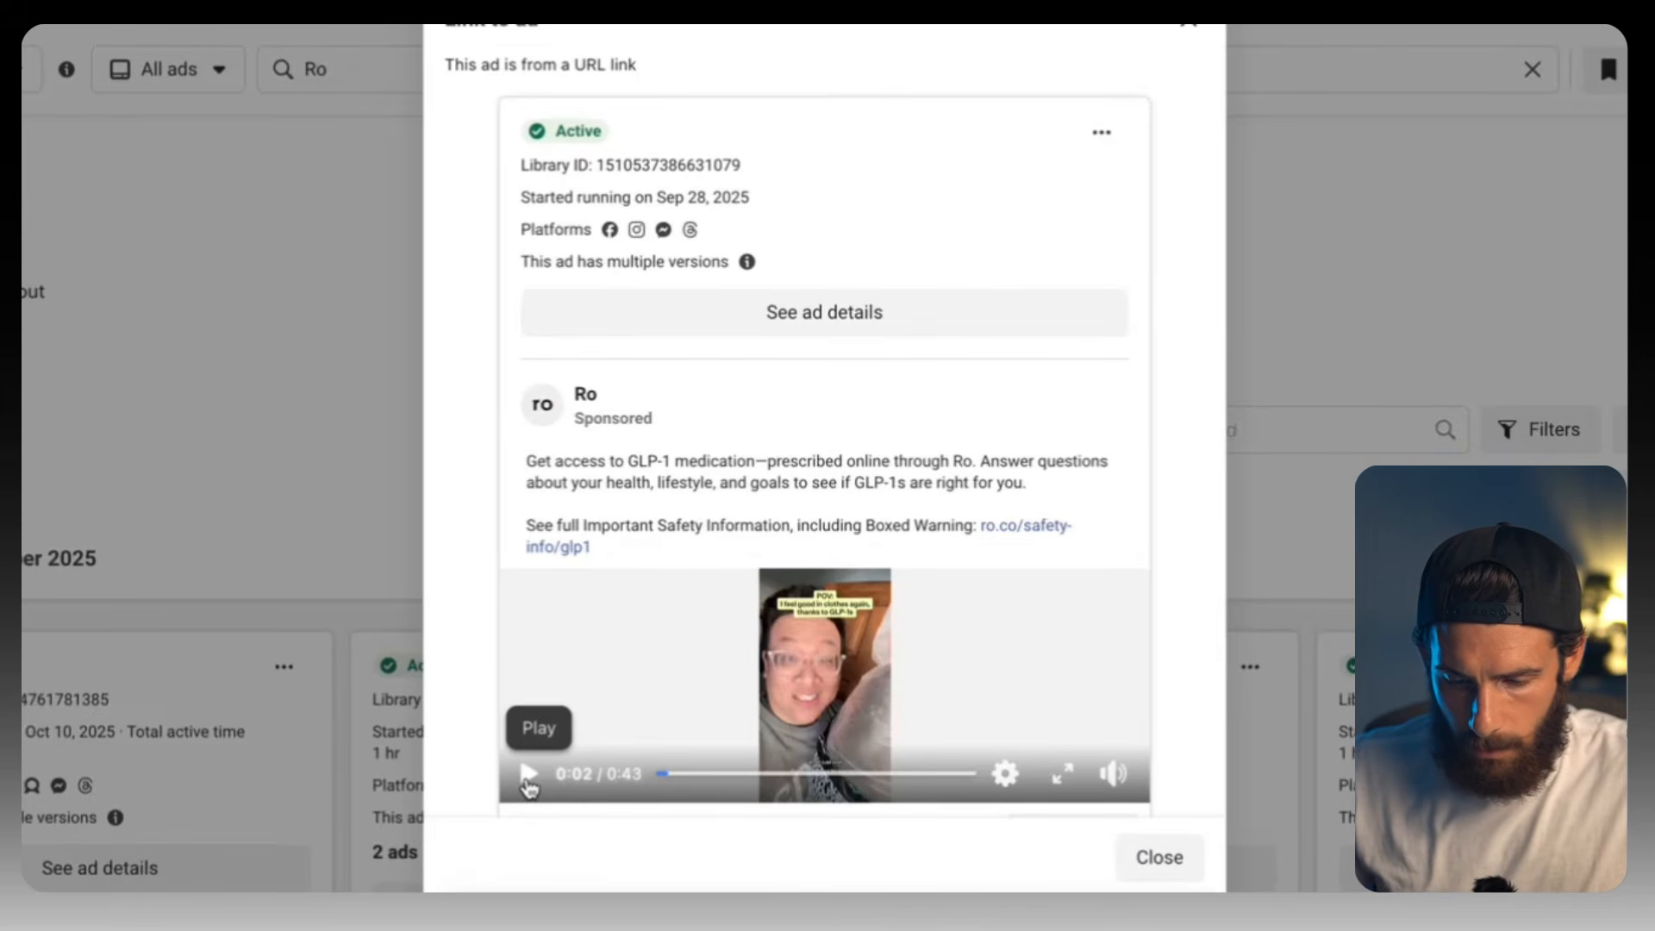
Step: Play the "I feel good in clothes again, thanks to GLP-1s" video ad, replay it from near its start and pause it
{"action": "left_click", "coordinate": [528, 780]}
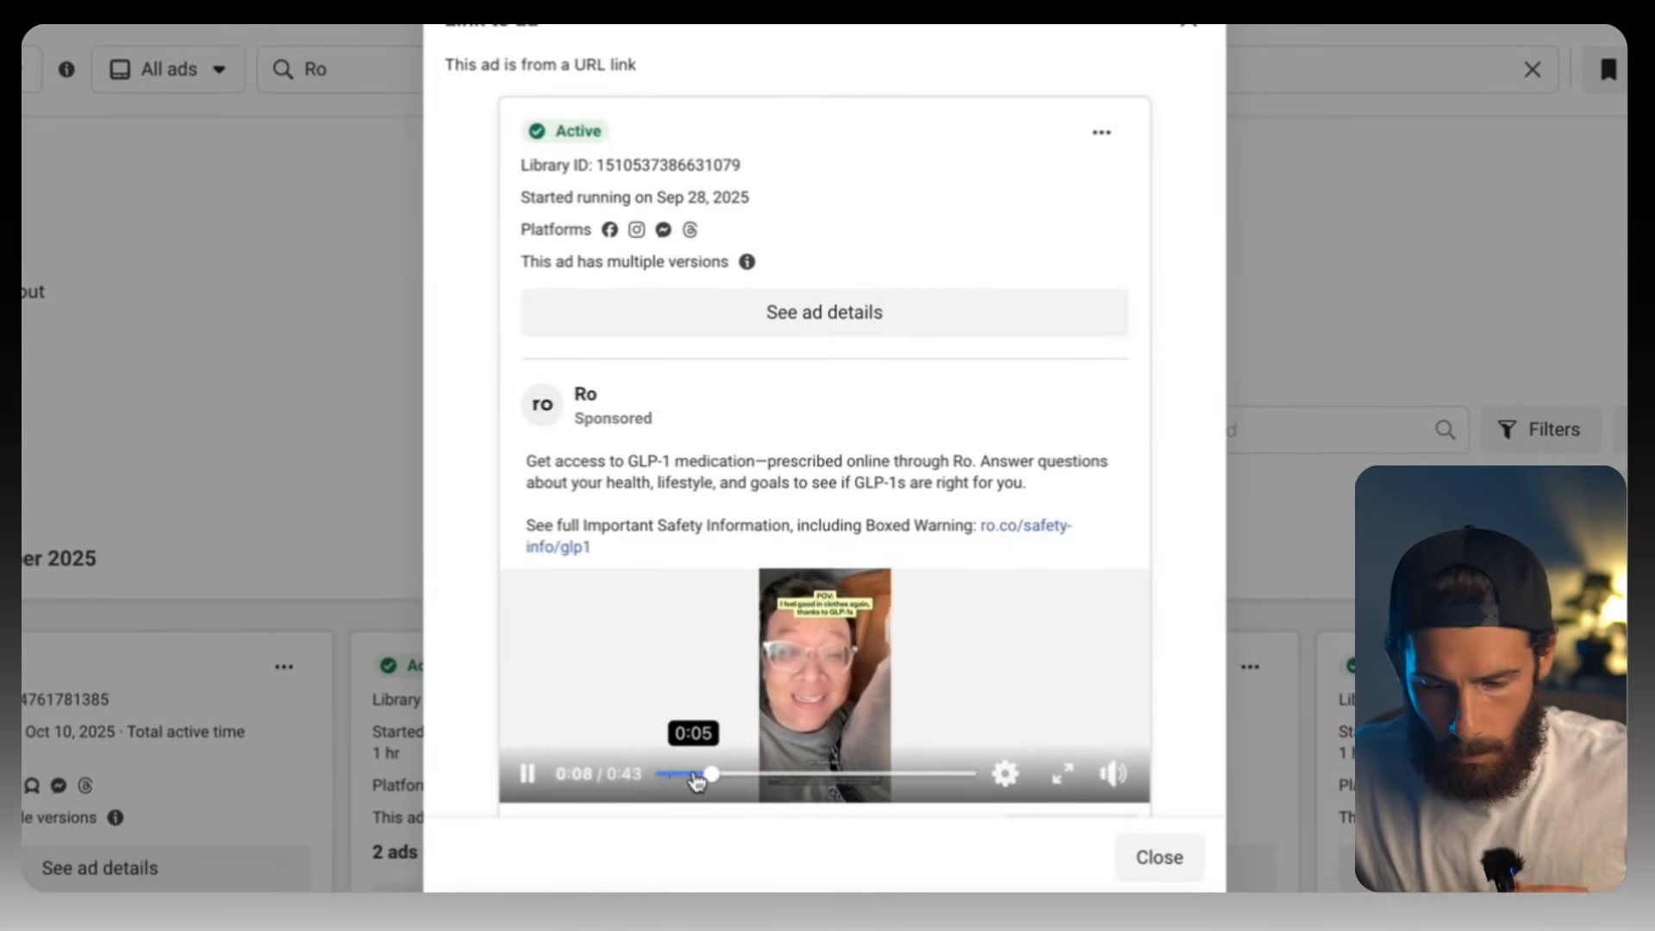
{"action": "left_click", "coordinate": [661, 774]}
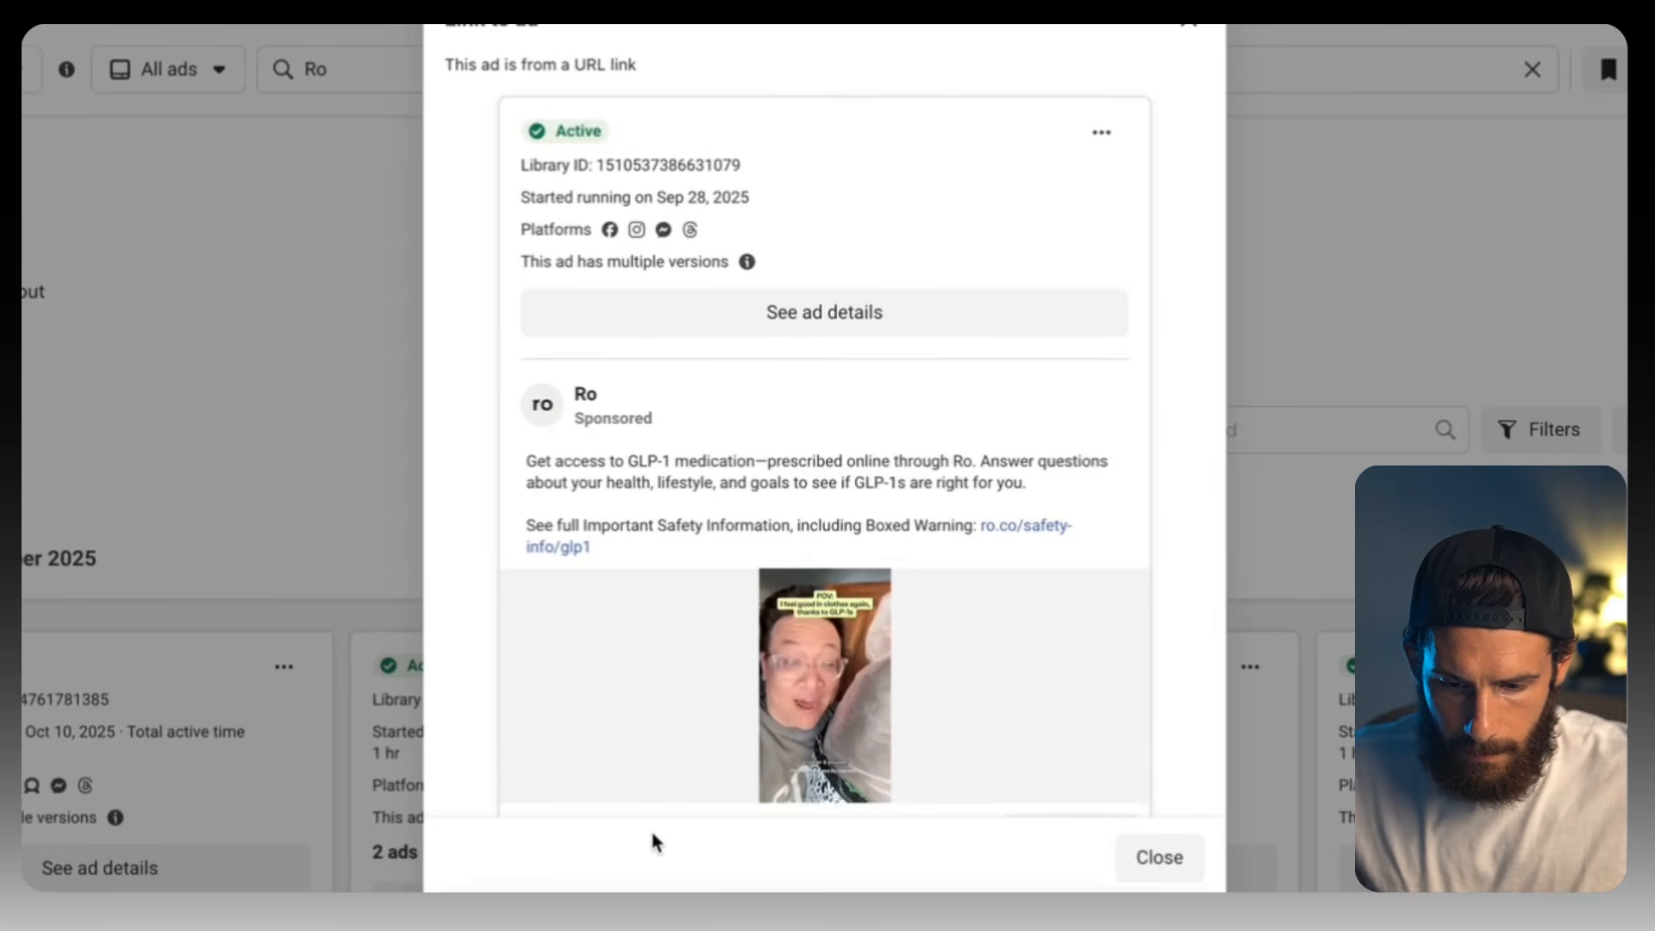
{"action": "left_click", "coordinate": [525, 774]}
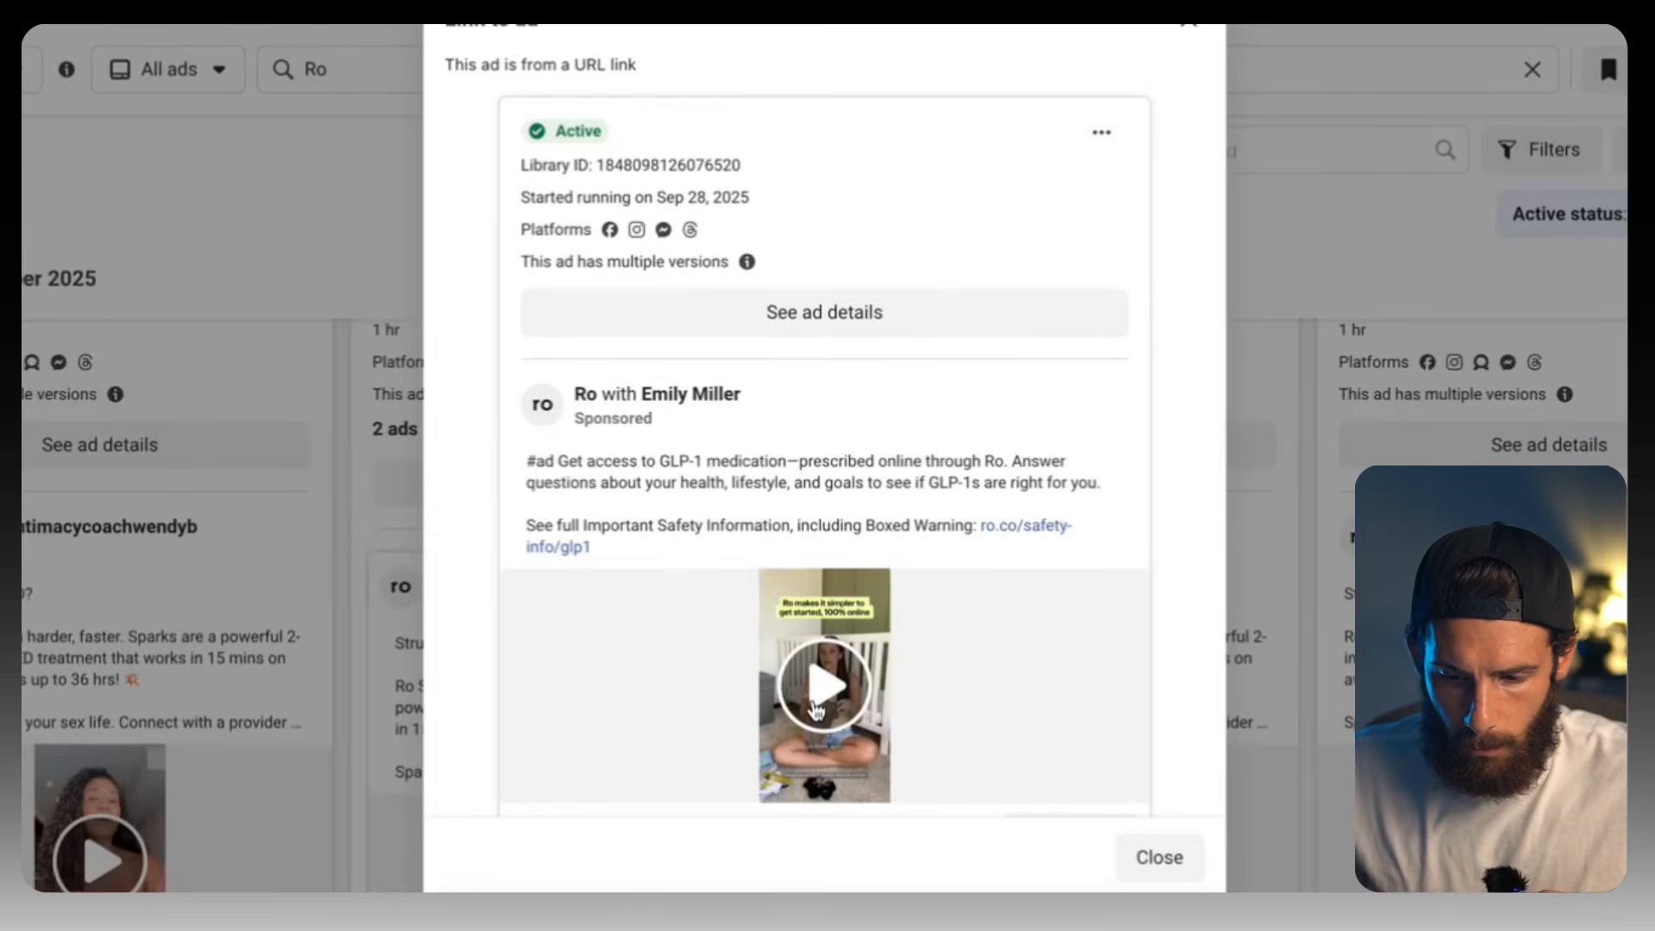
Step: Watch the openings of the "Ro makes it simpler to get started" and "THIS is why GLP-1s are changing lives" video ads
{"action": "left_click", "coordinate": [816, 689]}
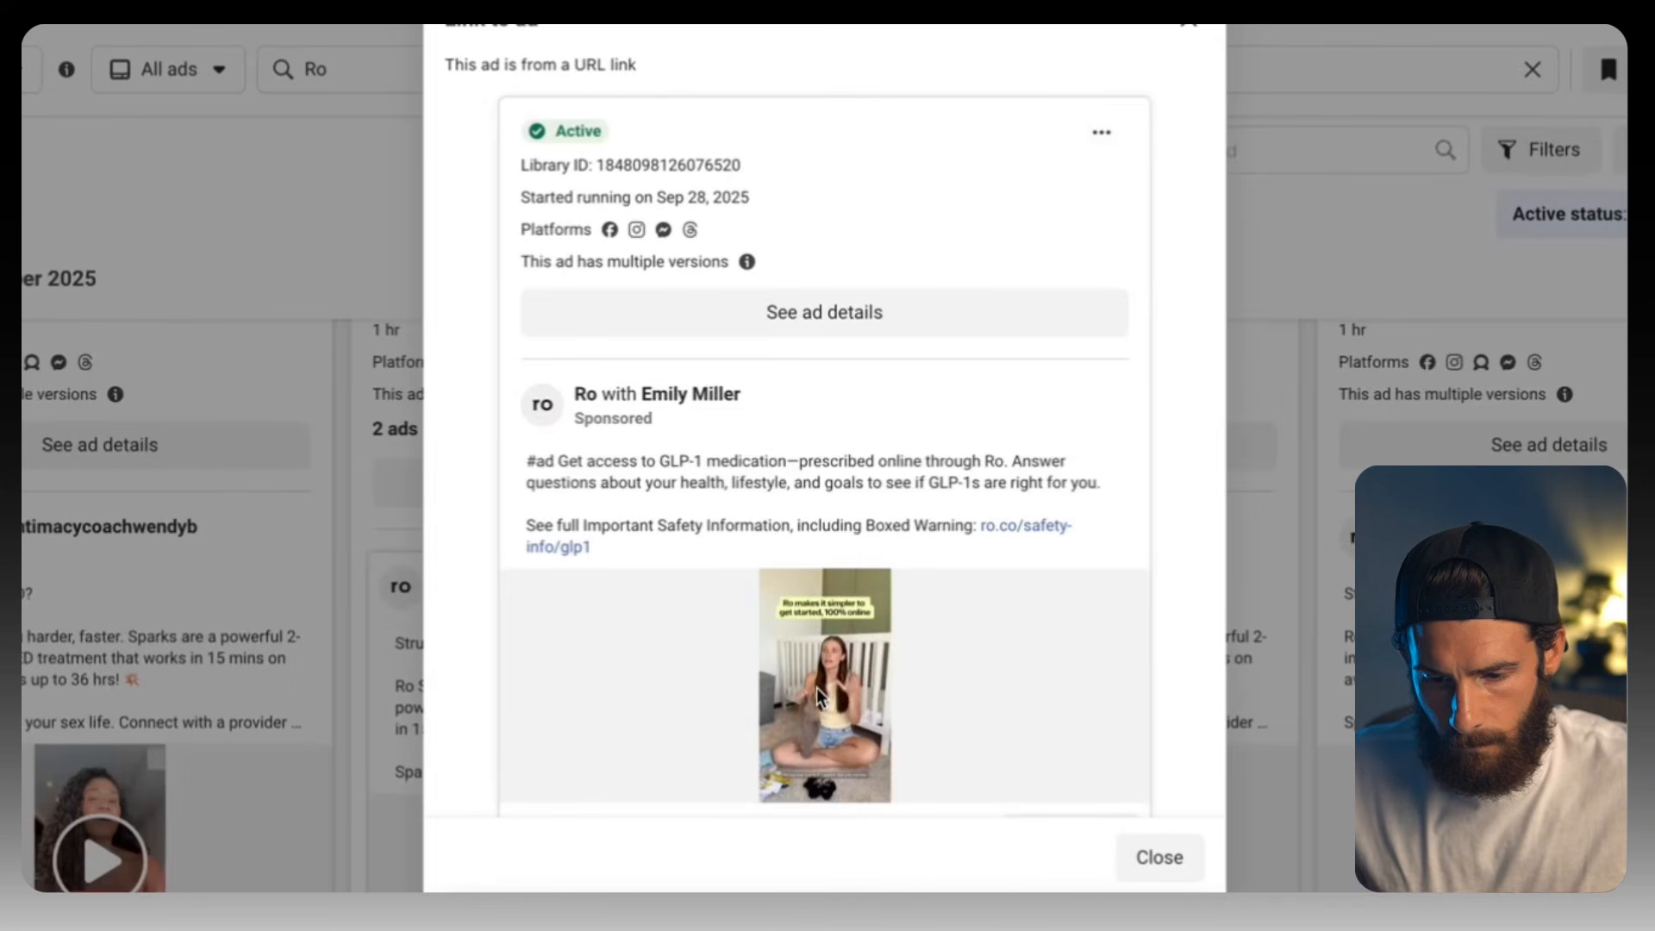
{"action": "left_click", "coordinate": [528, 773]}
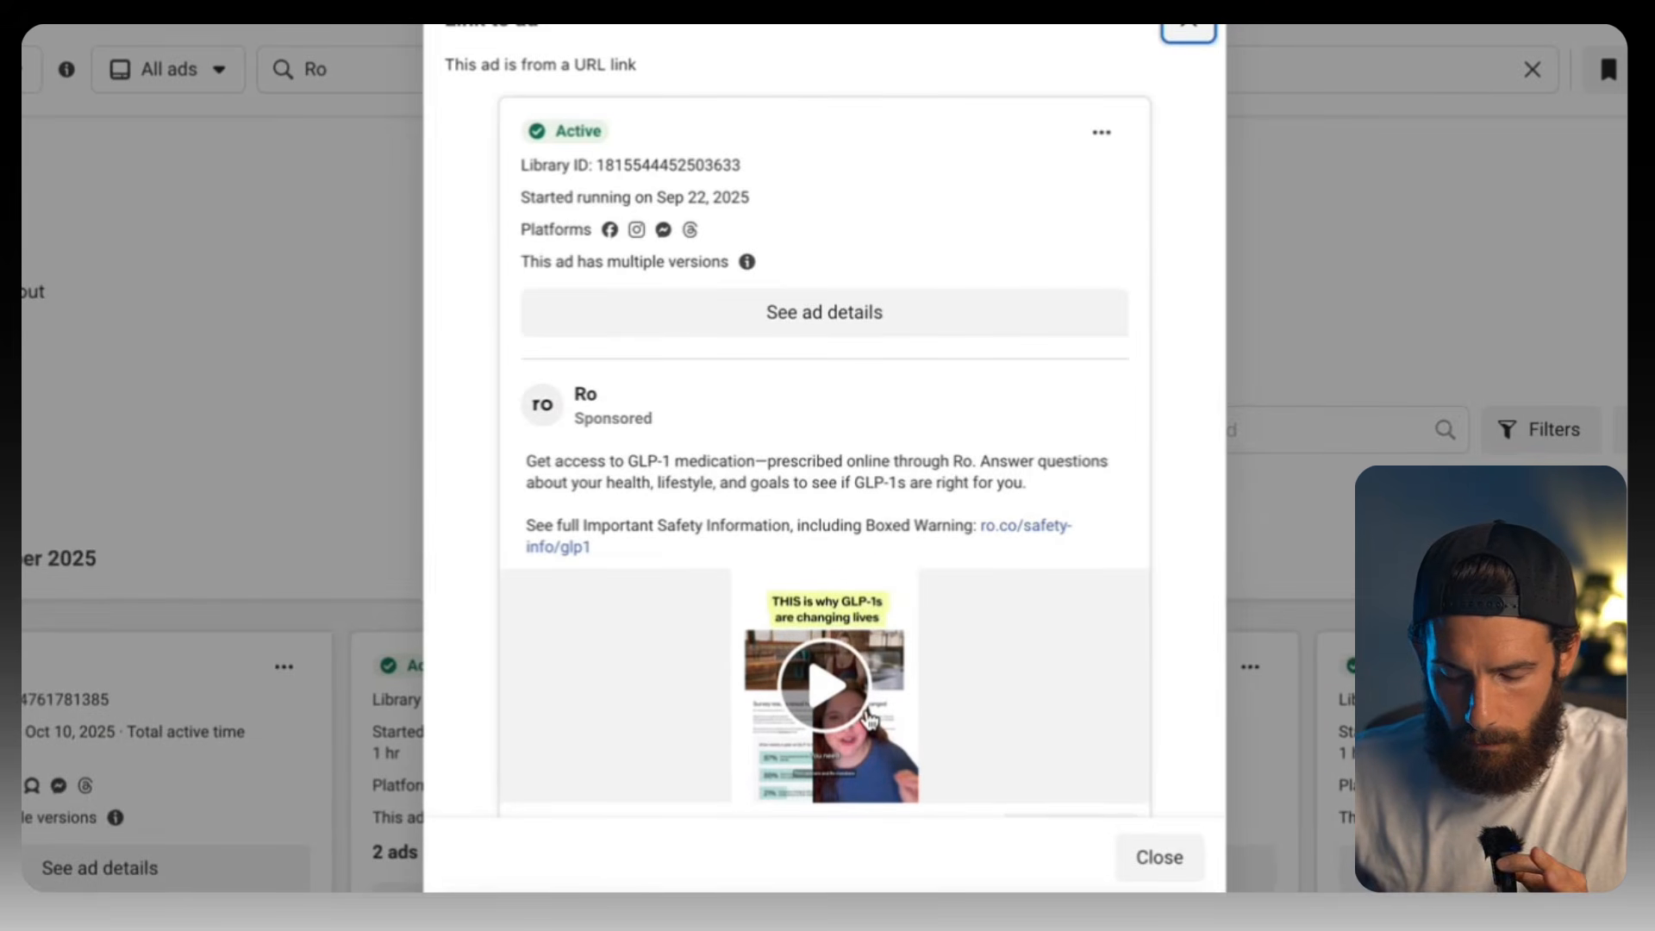
{"action": "left_click", "coordinate": [808, 683]}
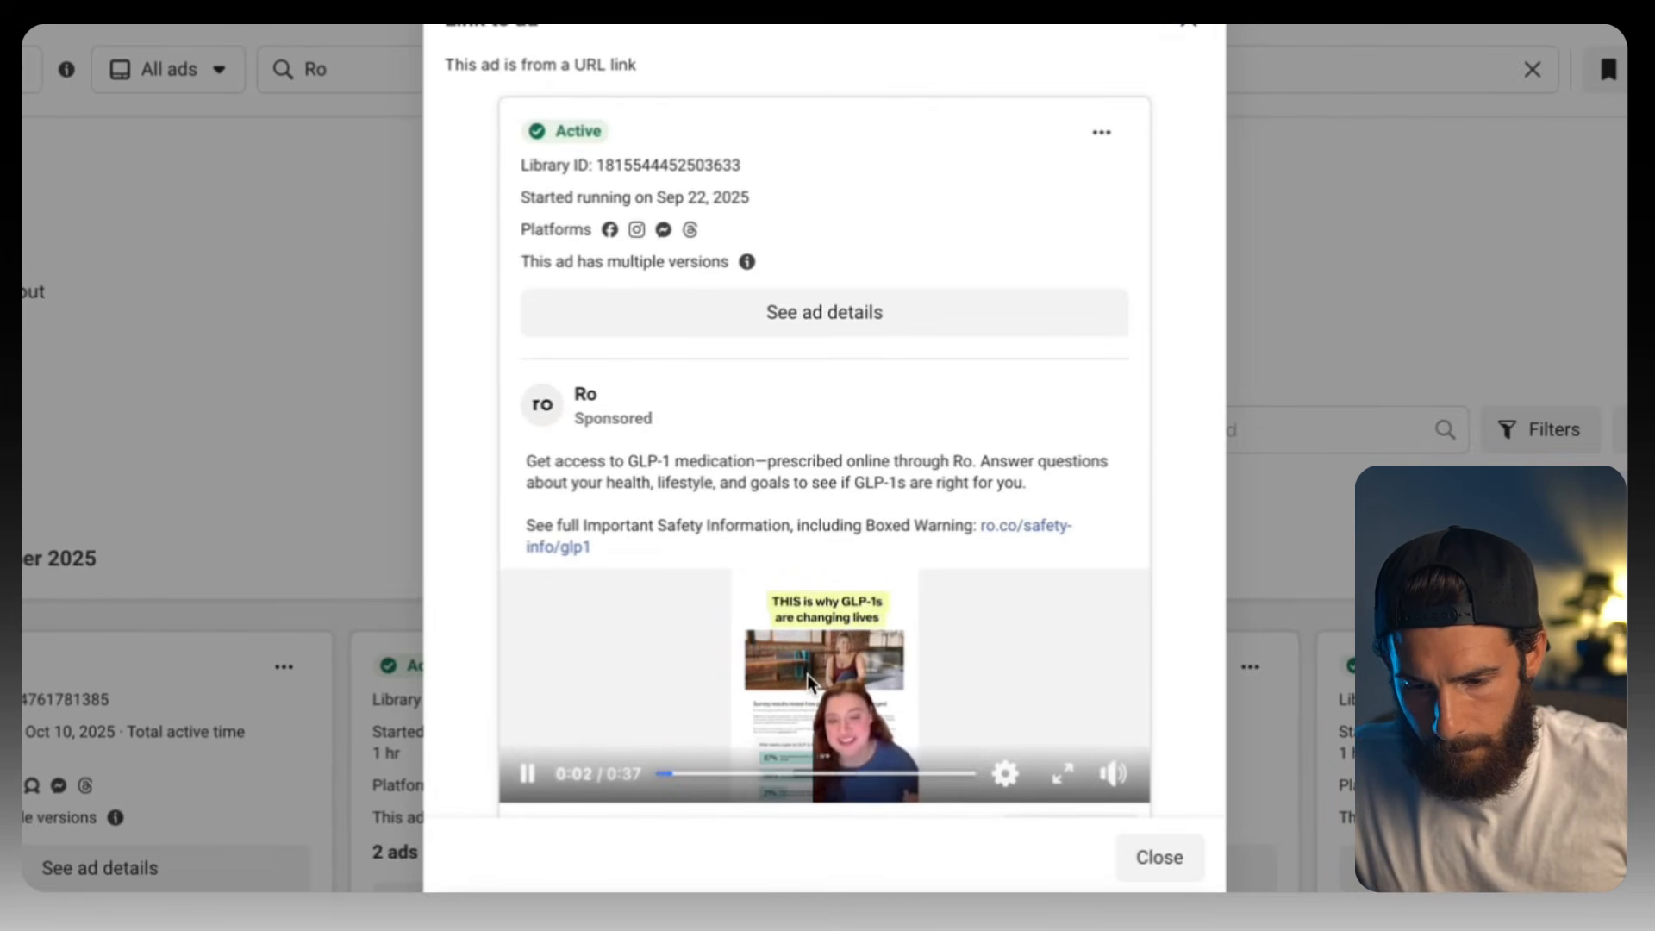
{"action": "left_click", "coordinate": [520, 788]}
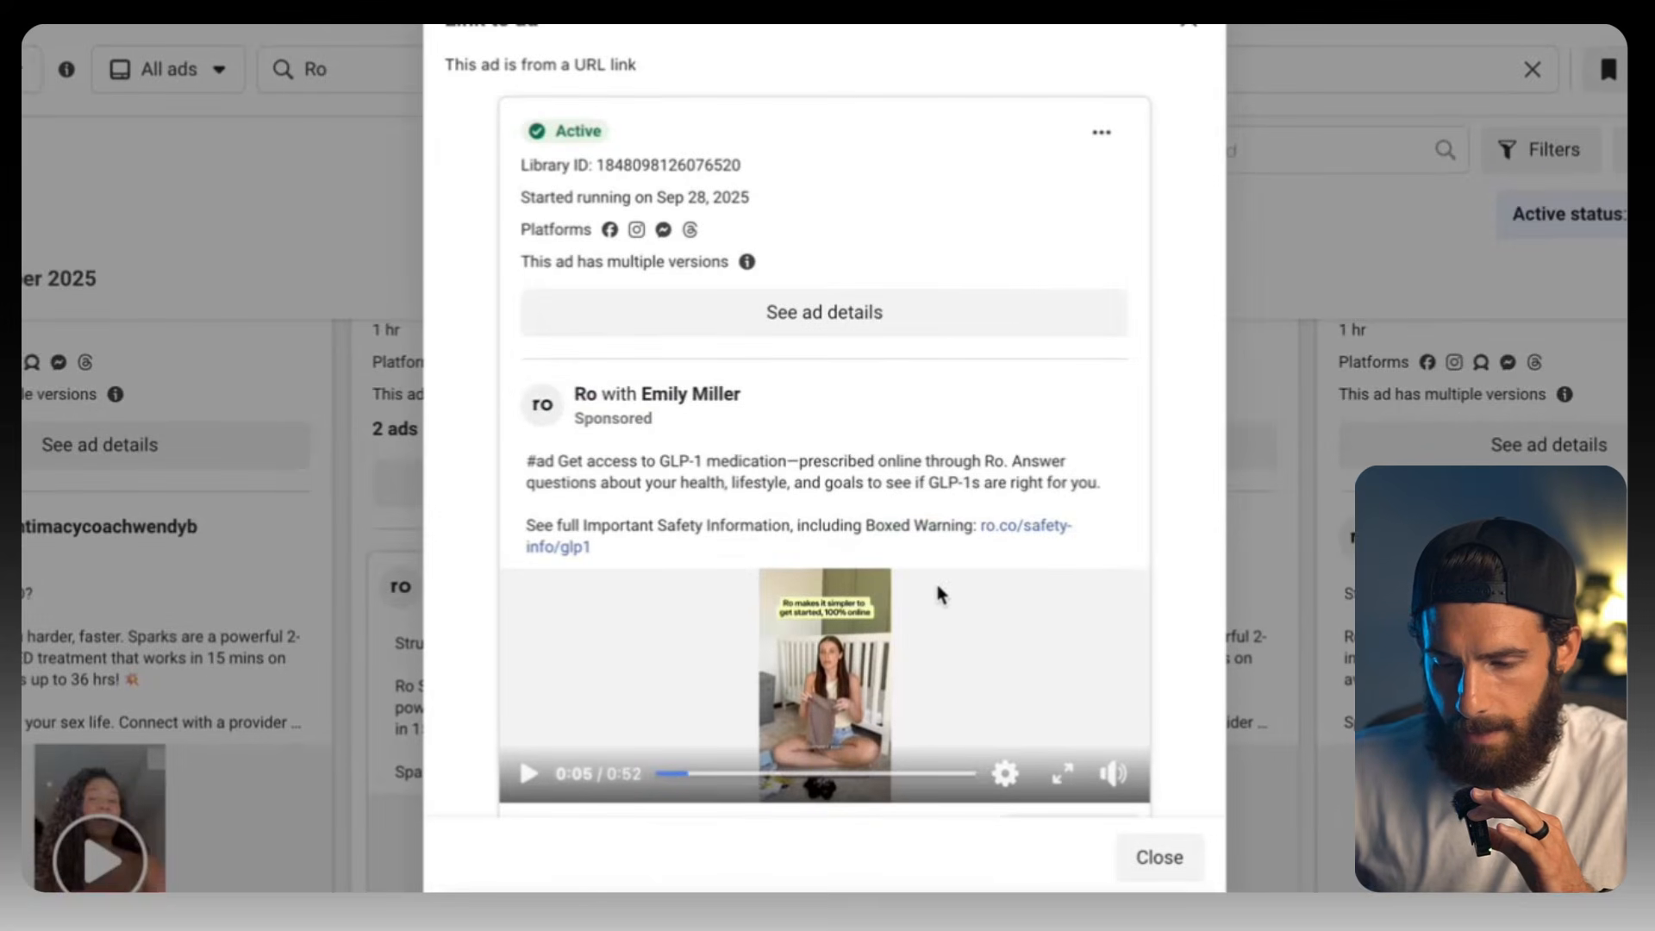
Step: Open the ad details of the "Ro makes it simpler to get started, 100% online" ad and bring its video into view
{"action": "left_click", "coordinate": [1103, 138]}
{"action": "left_click", "coordinate": [973, 323]}
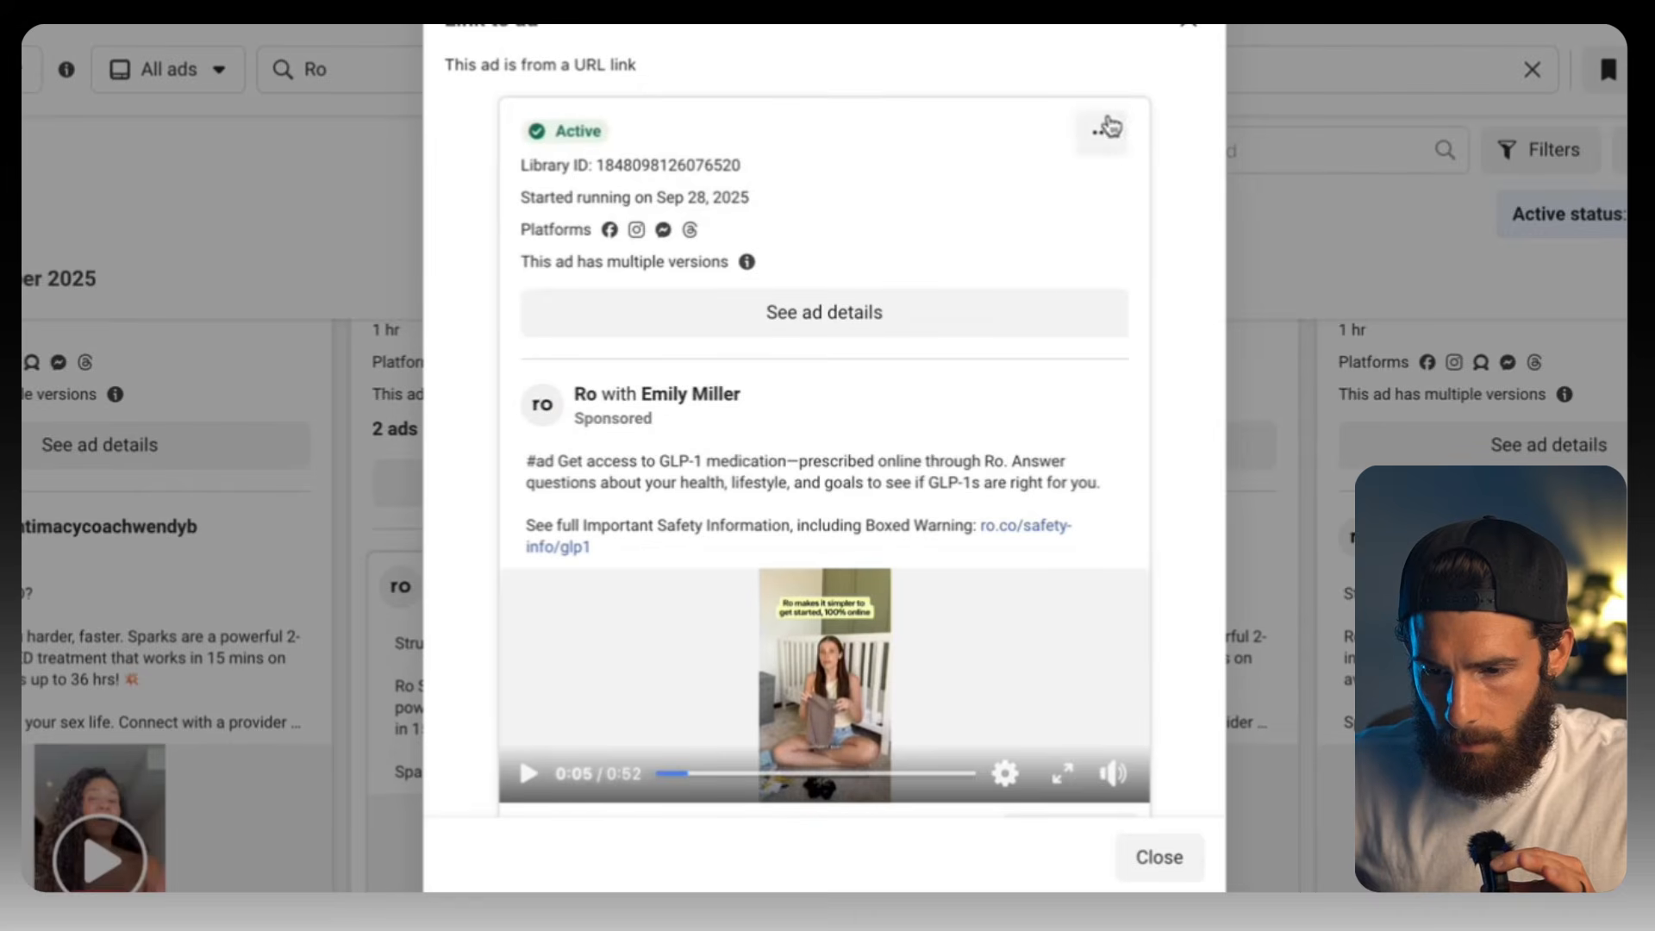
{"action": "left_click", "coordinate": [1037, 322]}
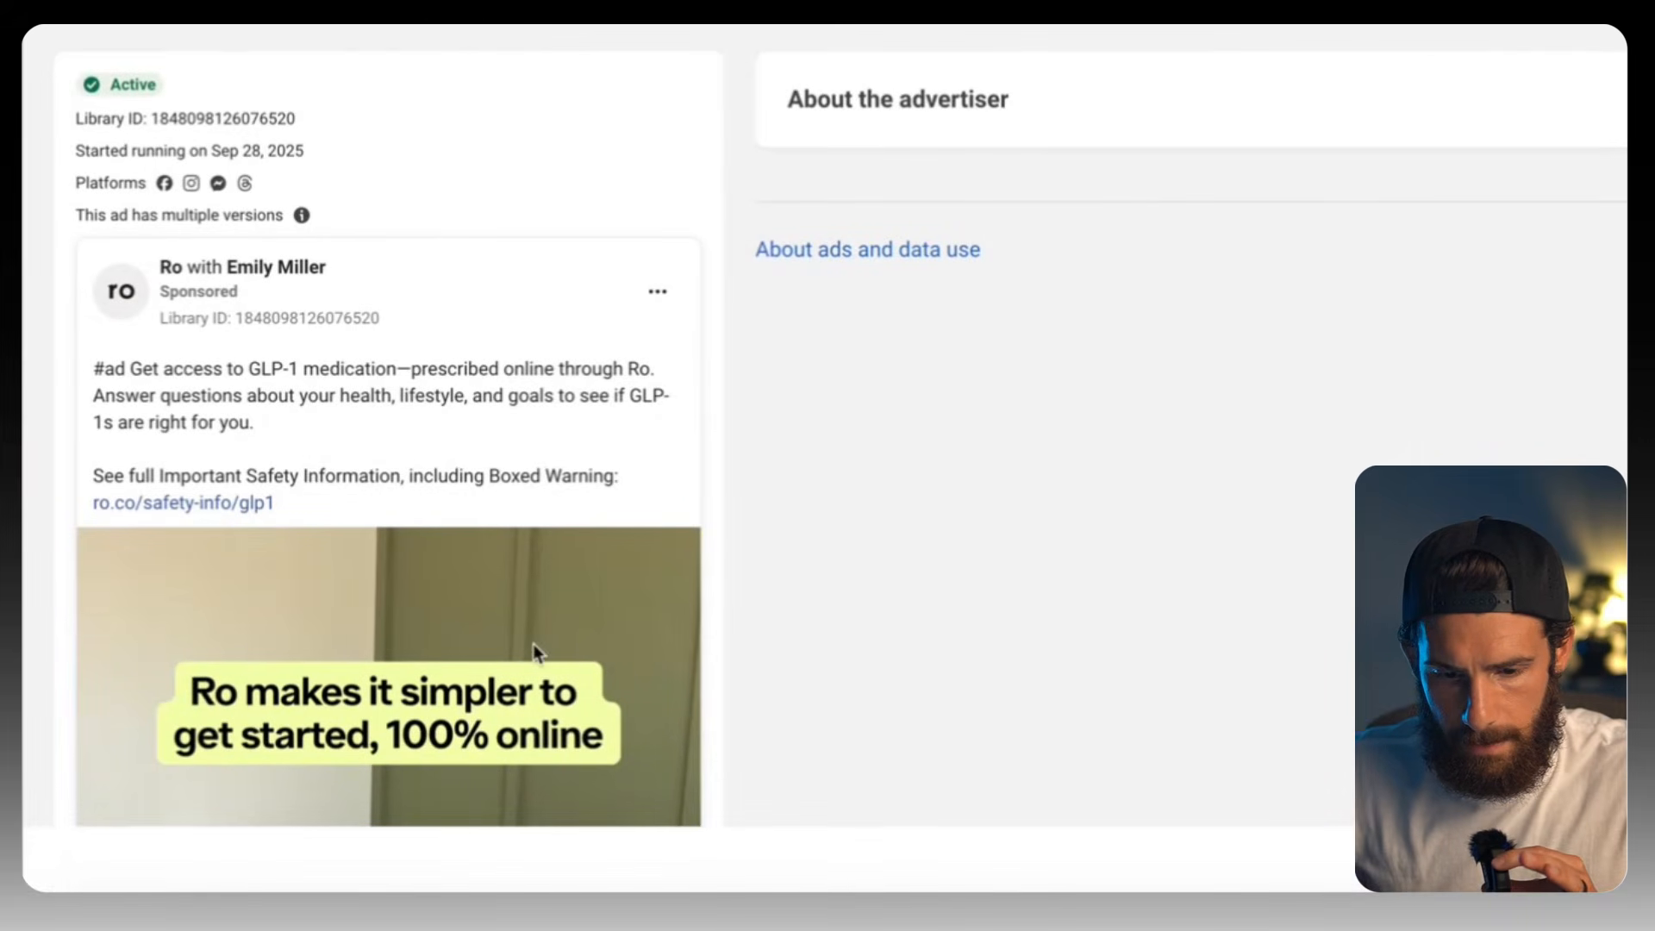
{"action": "scroll", "coordinate": [543, 655], "scroll_direction": "down", "scroll_amount": 6}
{"action": "scroll", "coordinate": [533, 645], "scroll_direction": "up", "scroll_amount": 3}
Step: Inspect the ad's video in the browser's developer tools
{"action": "right_click", "coordinate": [547, 466]}
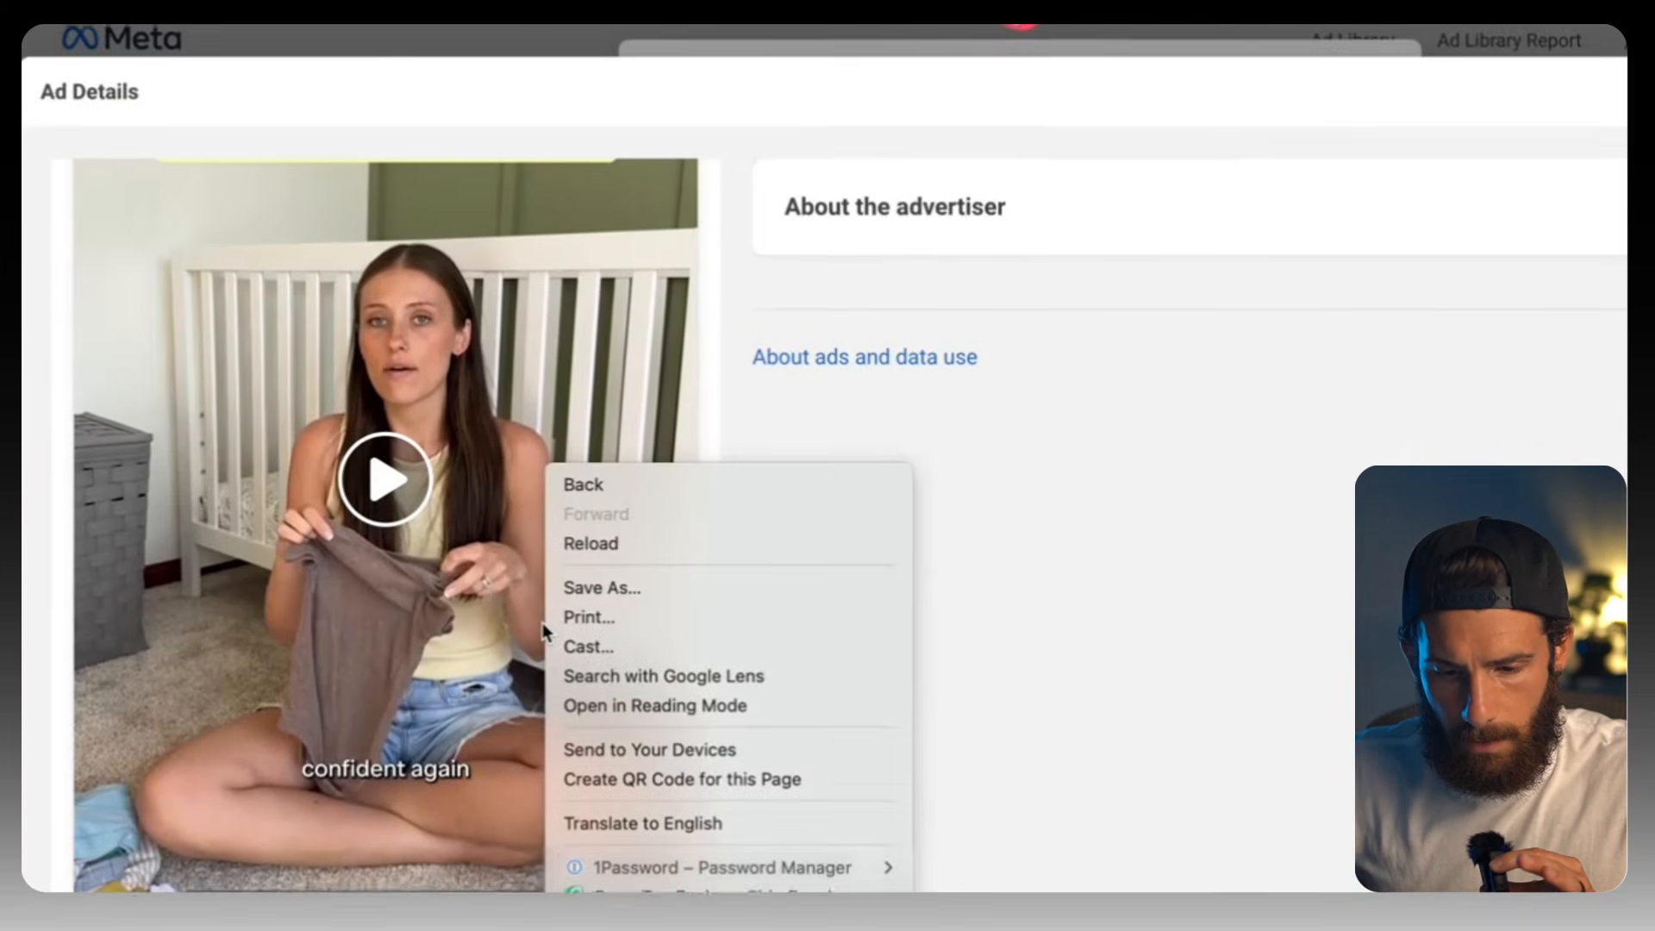
{"action": "mouse_move", "coordinate": [638, 875]}
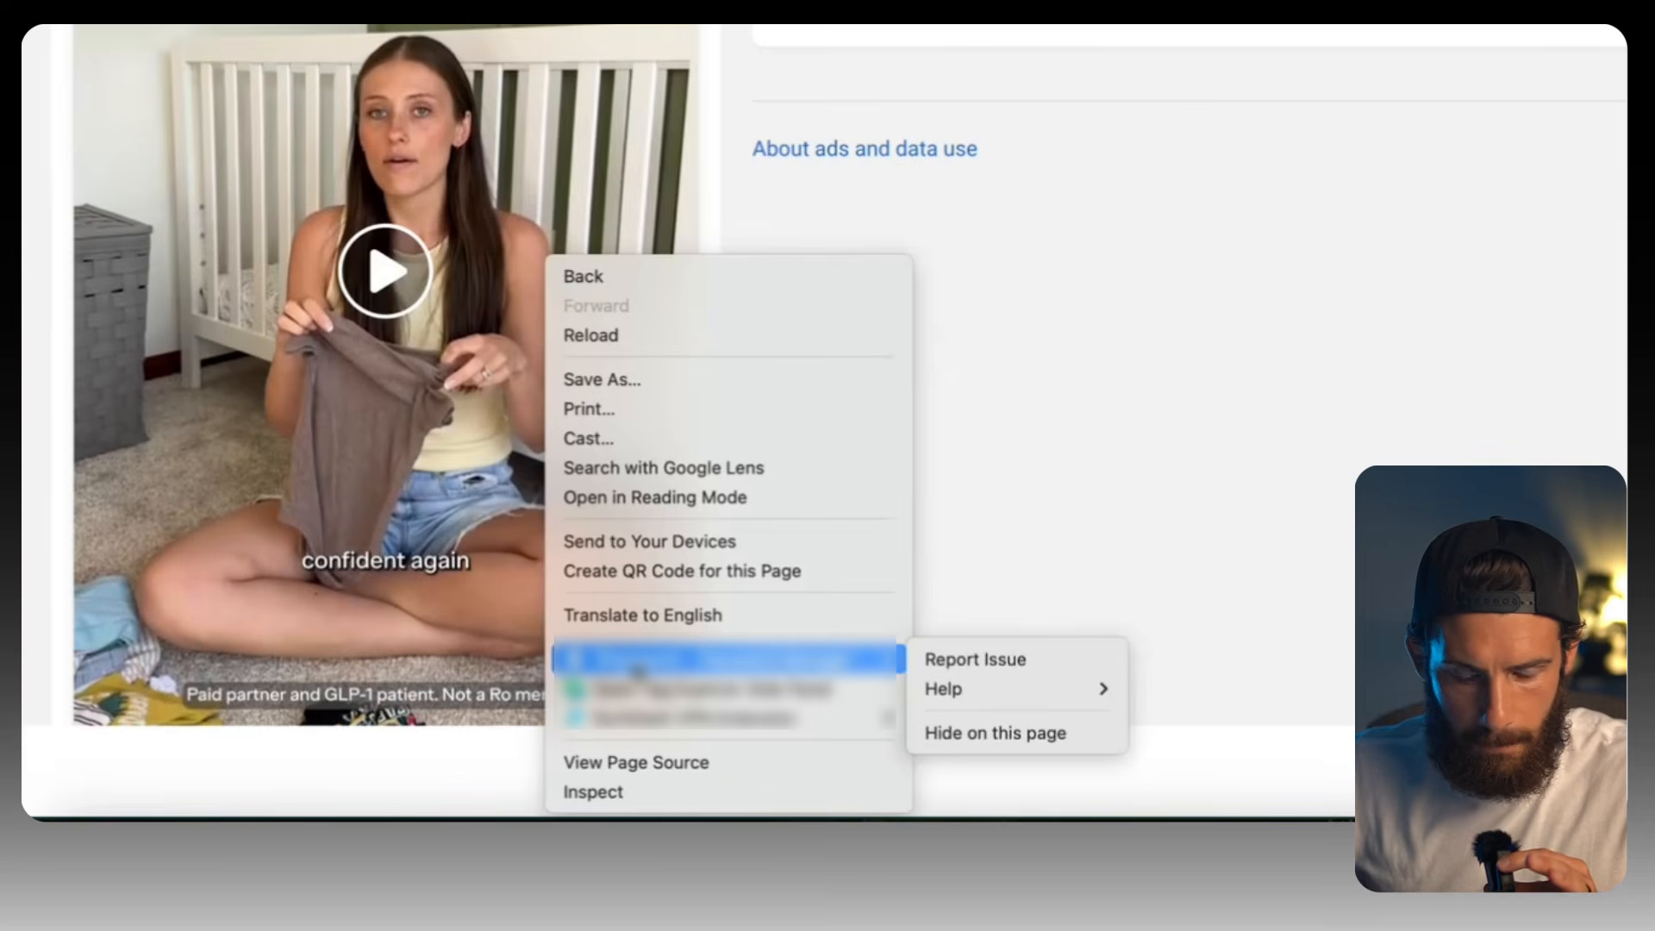
{"action": "left_click", "coordinate": [629, 791]}
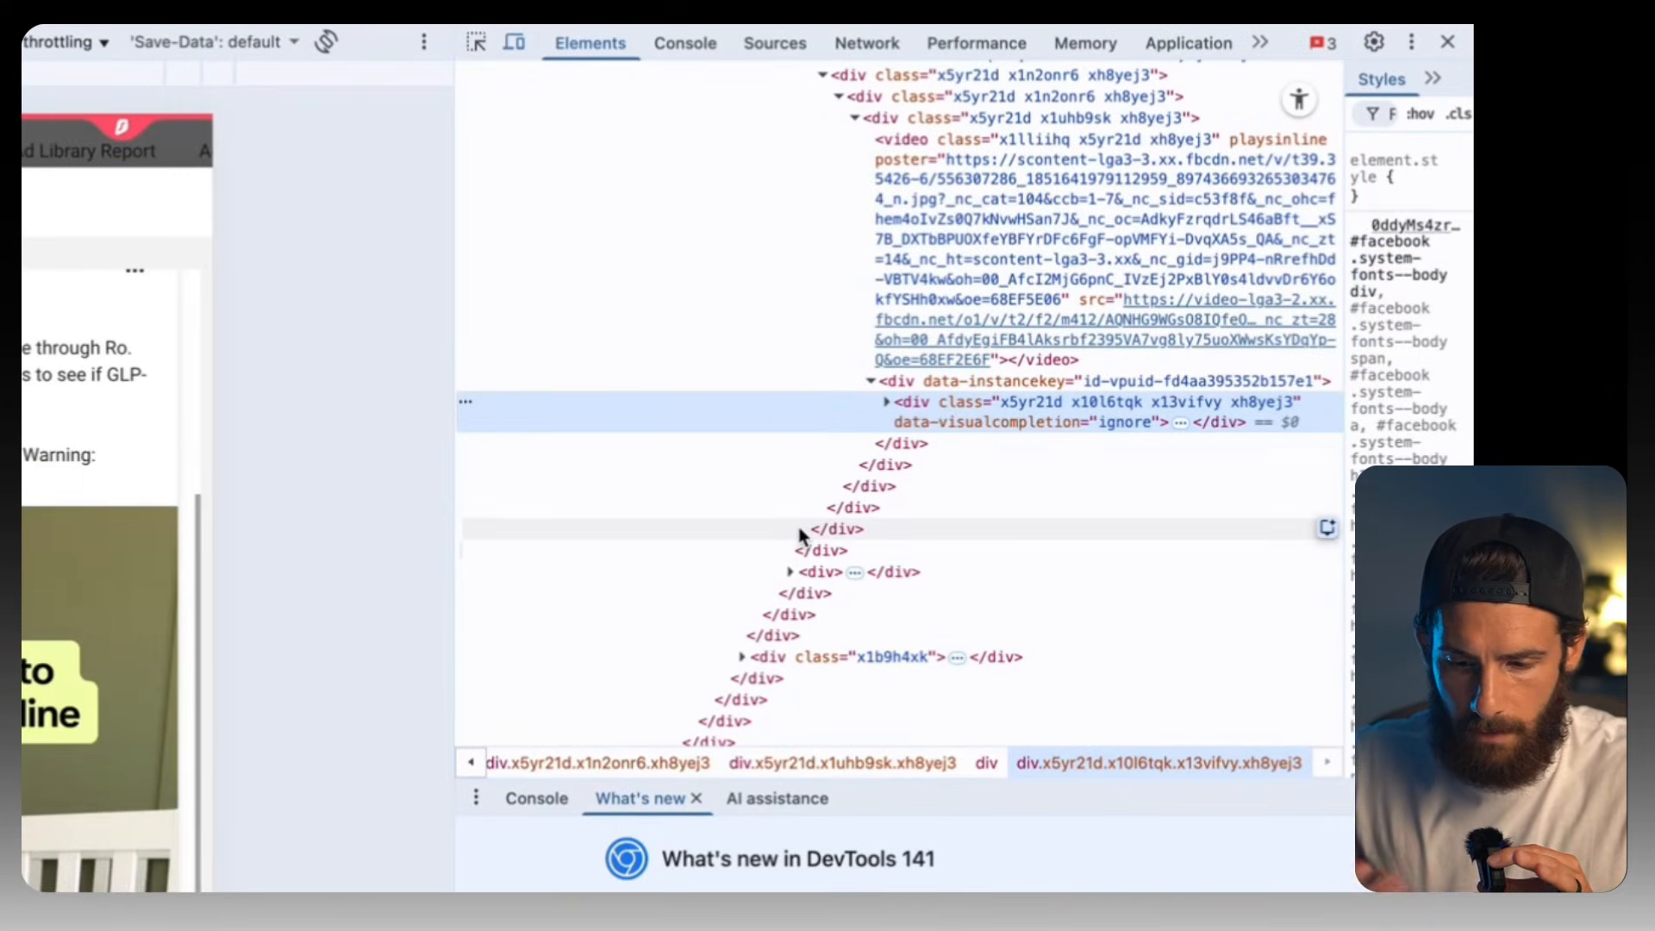
Step: Locate the ad's video element in the page's HTML and copy the full URL from its src attribute
{"action": "scroll", "coordinate": [1163, 452], "scroll_direction": "up", "scroll_amount": 2}
{"action": "scroll", "coordinate": [1164, 453], "scroll_direction": "up", "scroll_amount": 1}
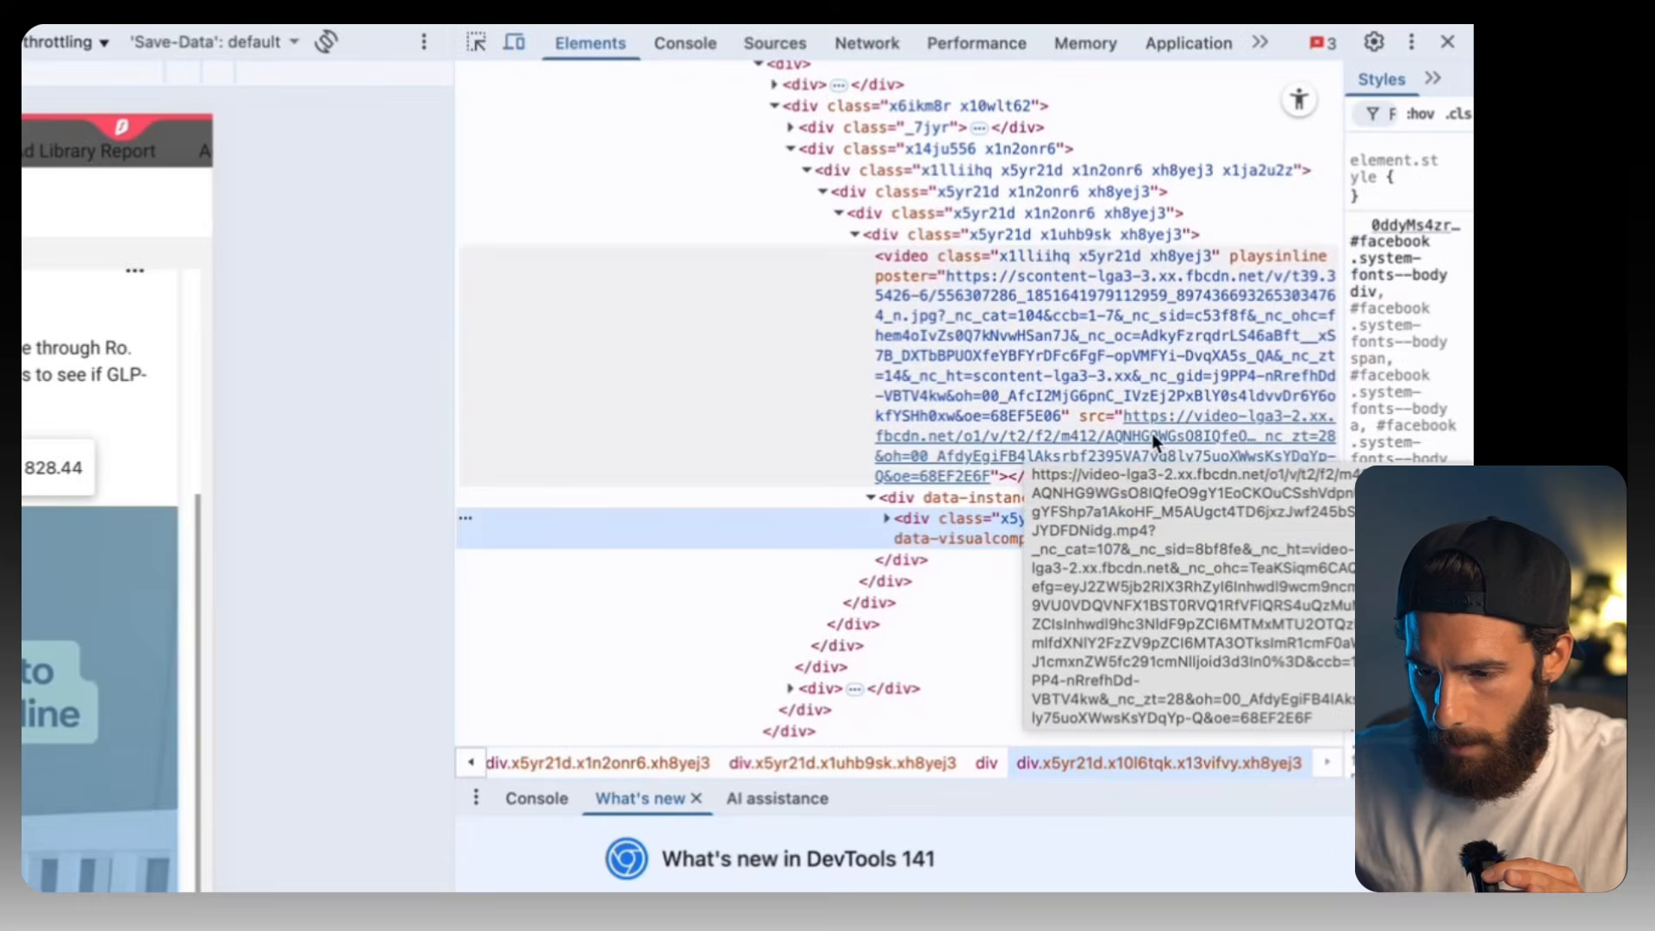
{"action": "scroll", "coordinate": [828, 445], "scroll_direction": "down", "scroll_amount": 10}
{"action": "scroll", "coordinate": [832, 442], "scroll_direction": "up", "scroll_amount": 15}
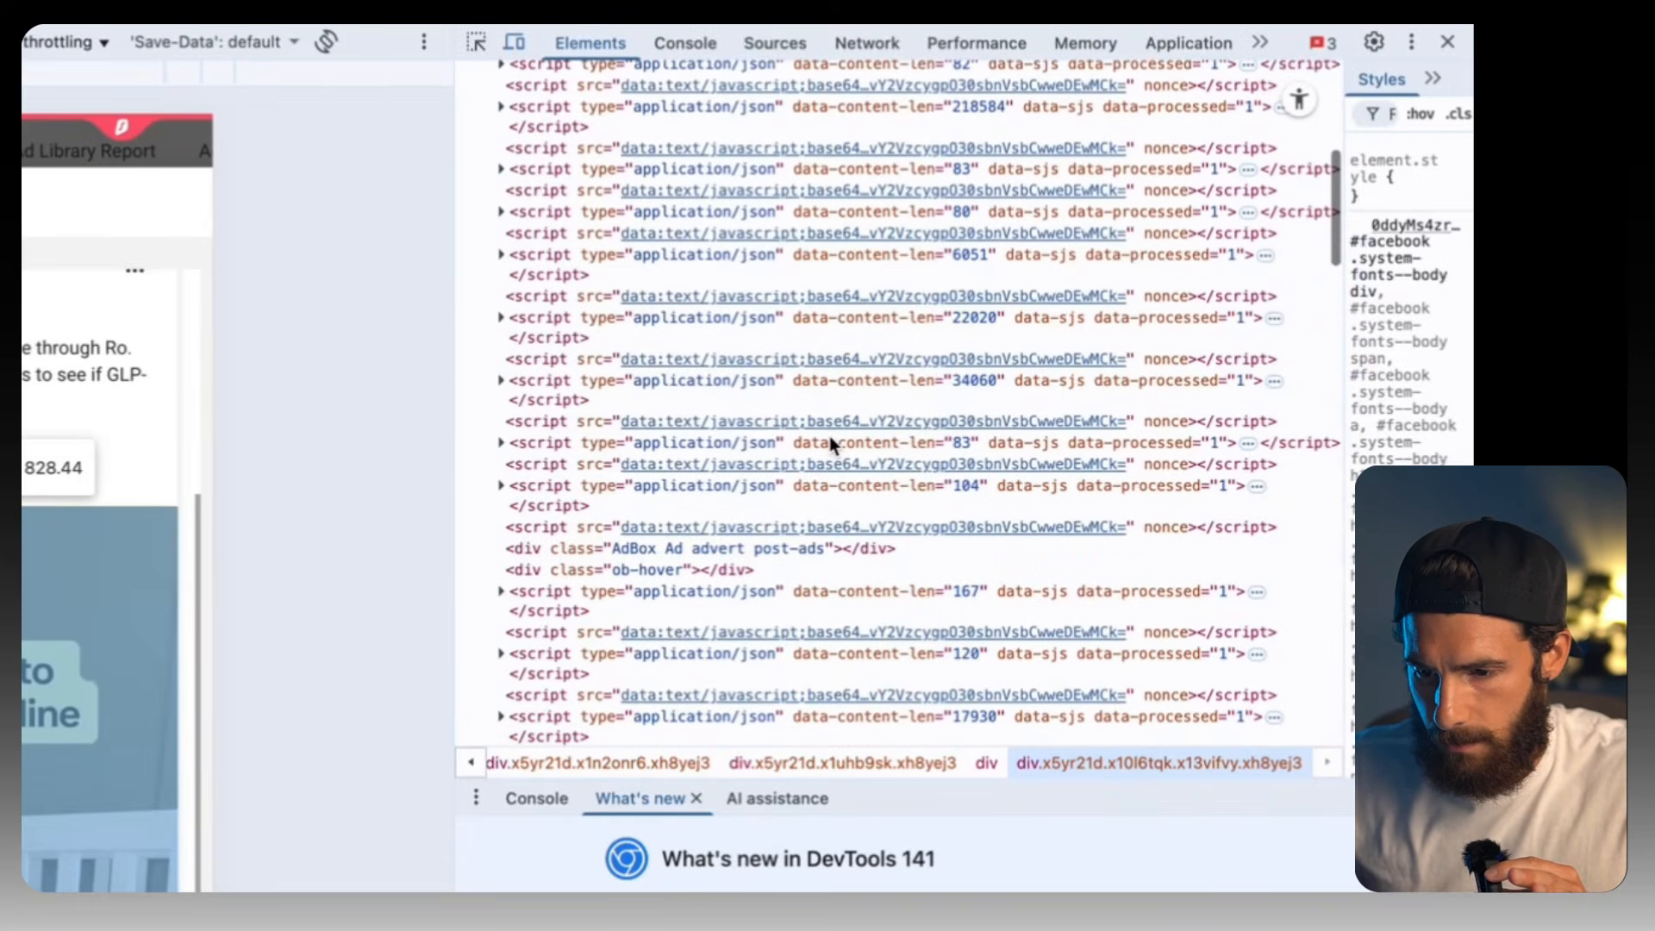
{"action": "scroll", "coordinate": [832, 442], "scroll_direction": "down", "scroll_amount": 20}
{"action": "scroll", "coordinate": [827, 446], "scroll_direction": "down", "scroll_amount": 4}
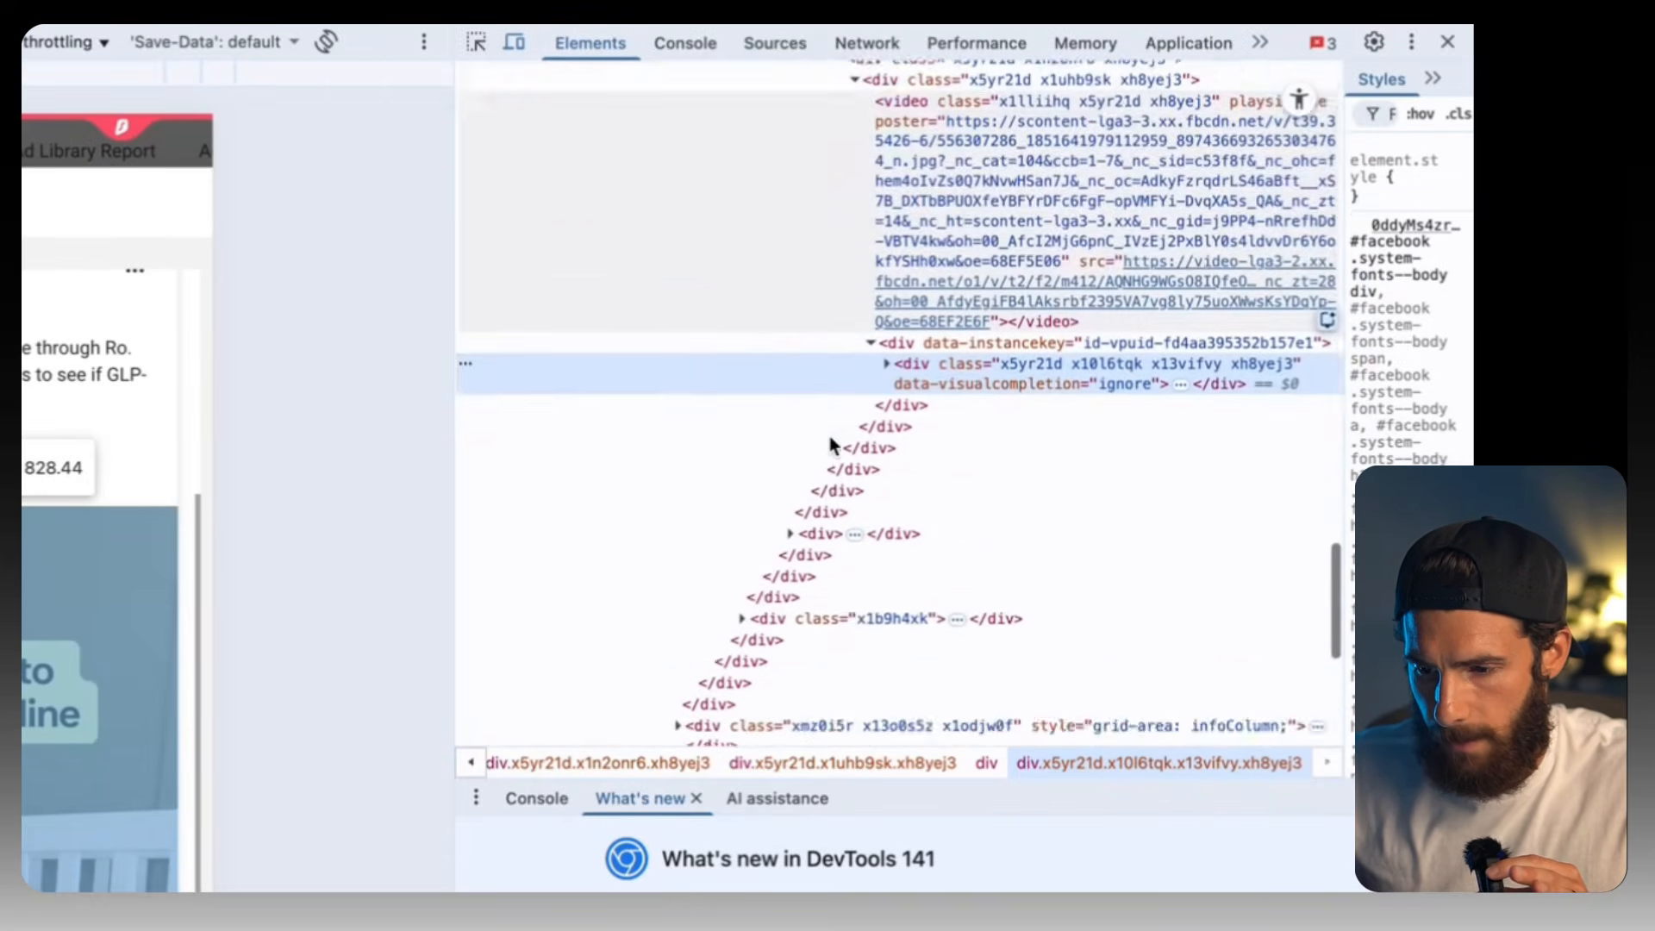
{"action": "scroll", "coordinate": [827, 446], "scroll_direction": "up", "scroll_amount": 3}
{"action": "scroll", "coordinate": [1034, 452], "scroll_direction": "down", "scroll_amount": 1}
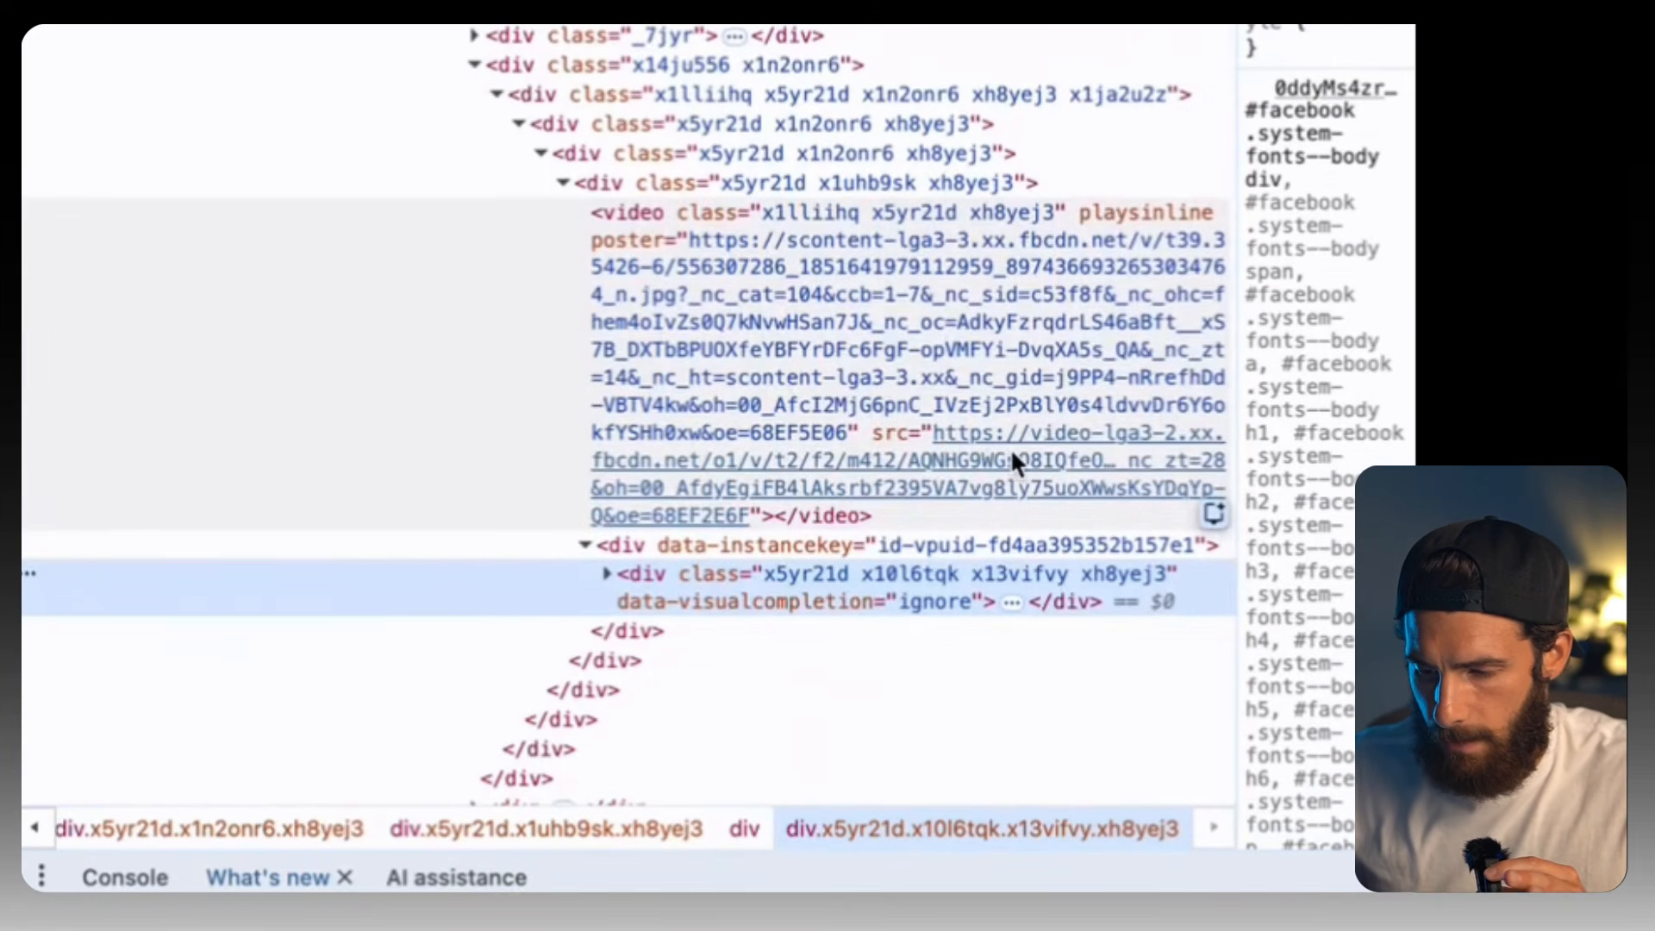
{"action": "double_click", "coordinate": [1012, 455]}
{"action": "right_click", "coordinate": [1012, 455]}
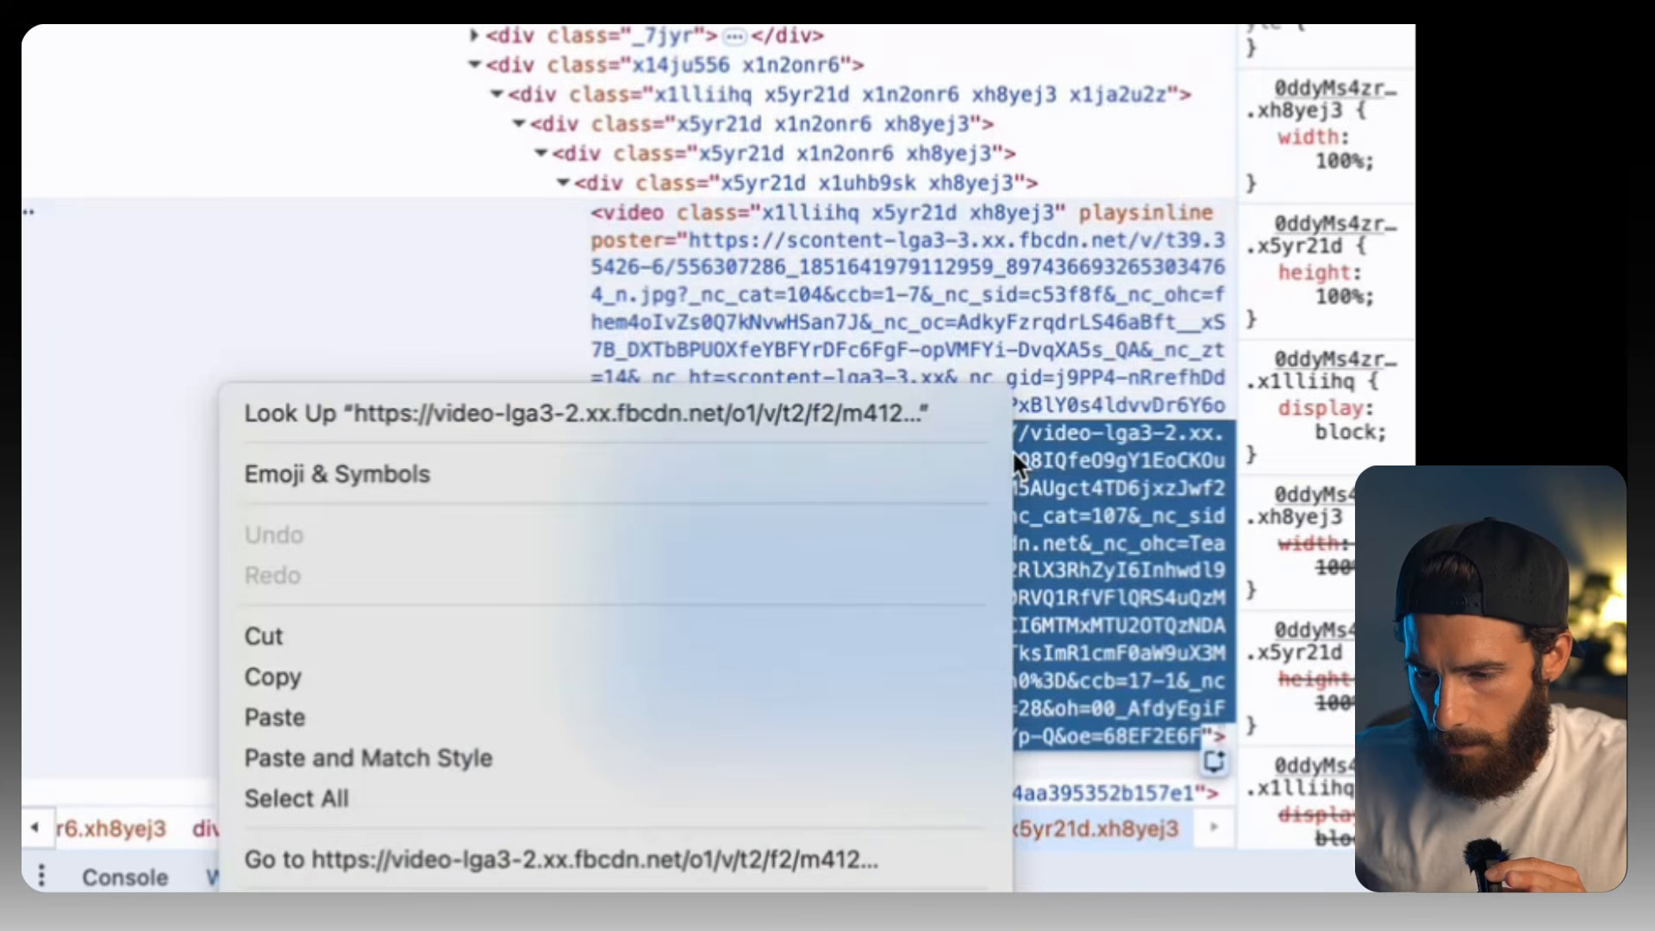
{"action": "left_click", "coordinate": [681, 677]}
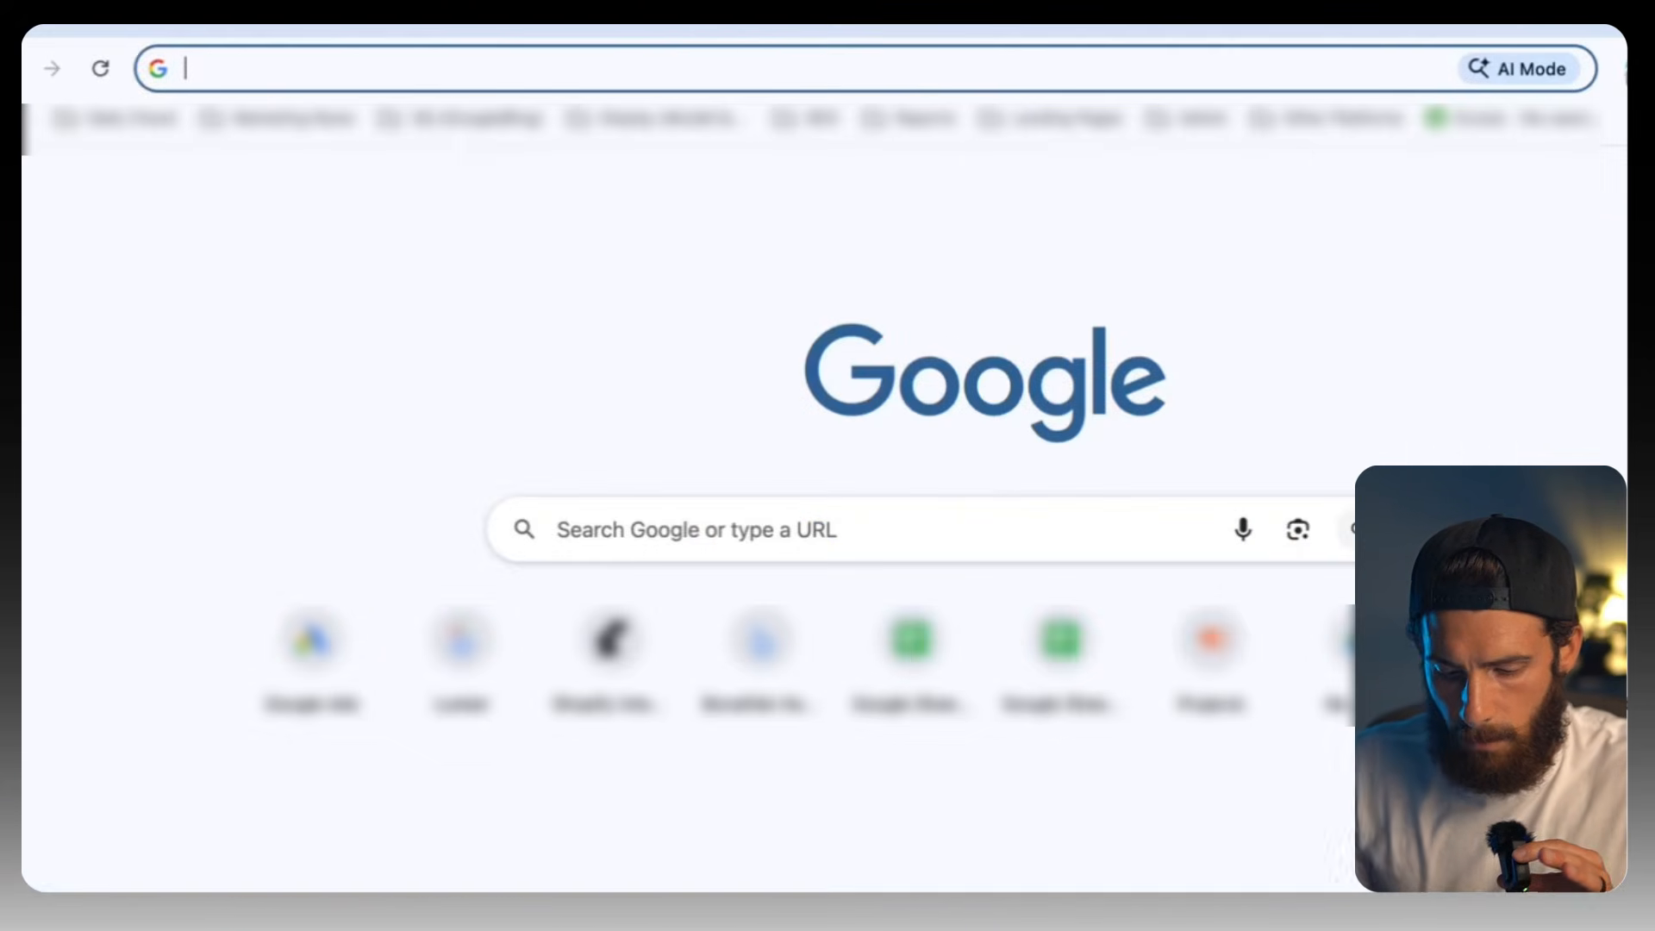
Step: Open the copied video URL in a new browser tab and save the video to the Downloads folder
{"action": "key", "text": "ctrl+v"}
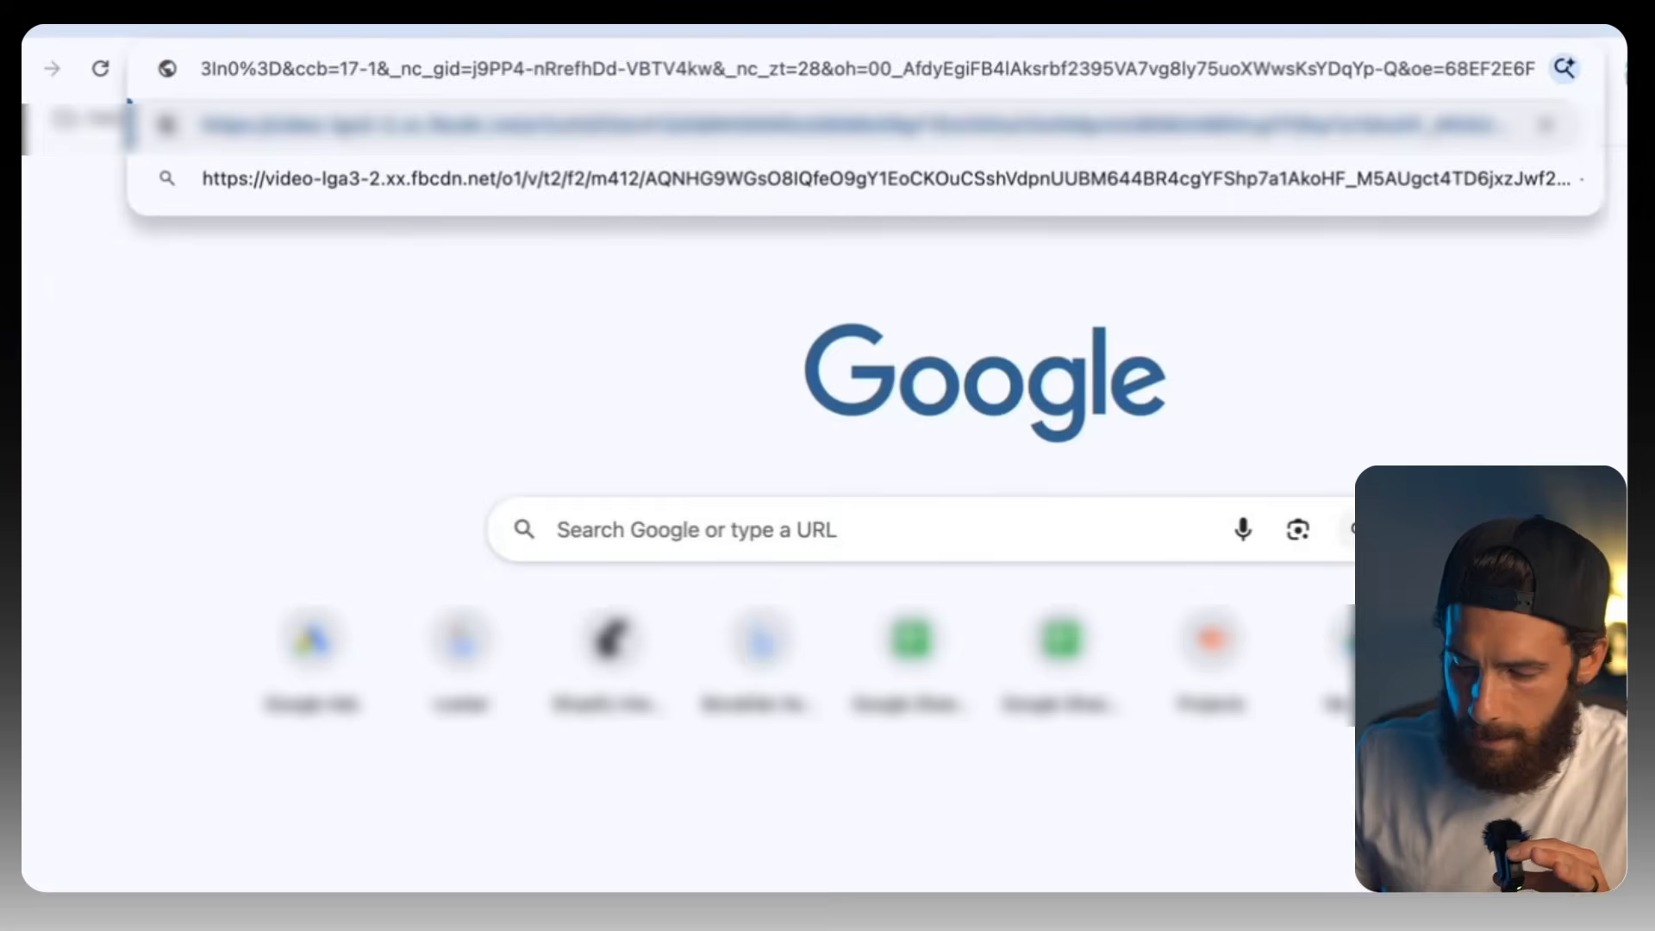
{"action": "key", "text": "Return"}
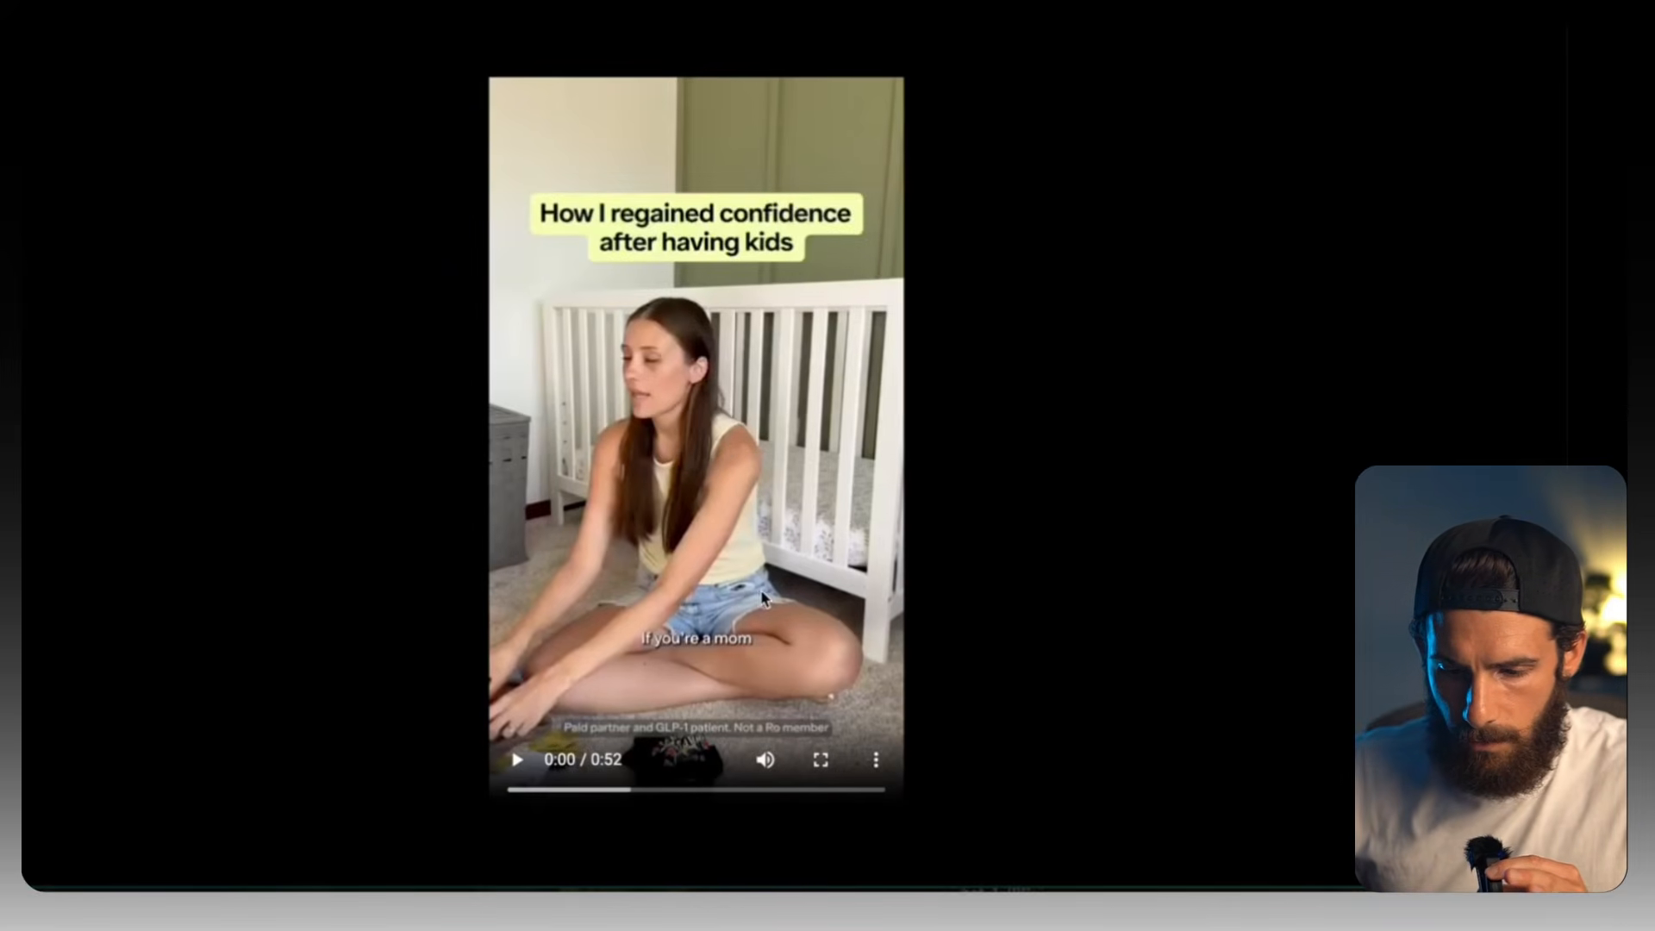
{"action": "right_click", "coordinate": [761, 599]}
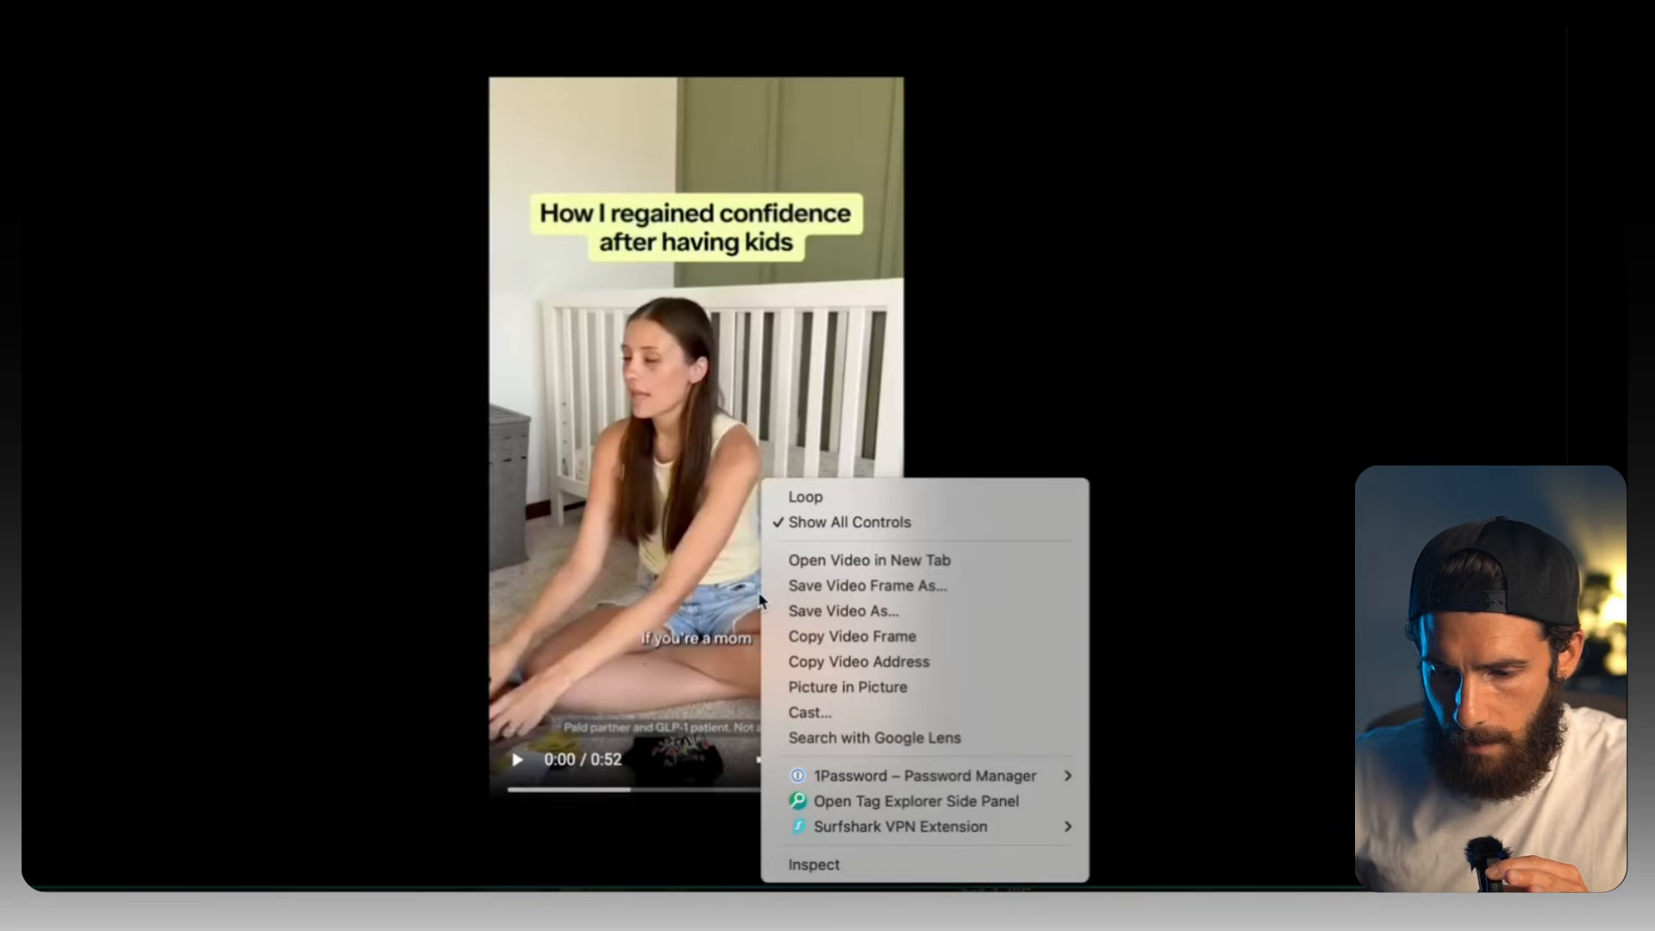
{"action": "left_click", "coordinate": [824, 615]}
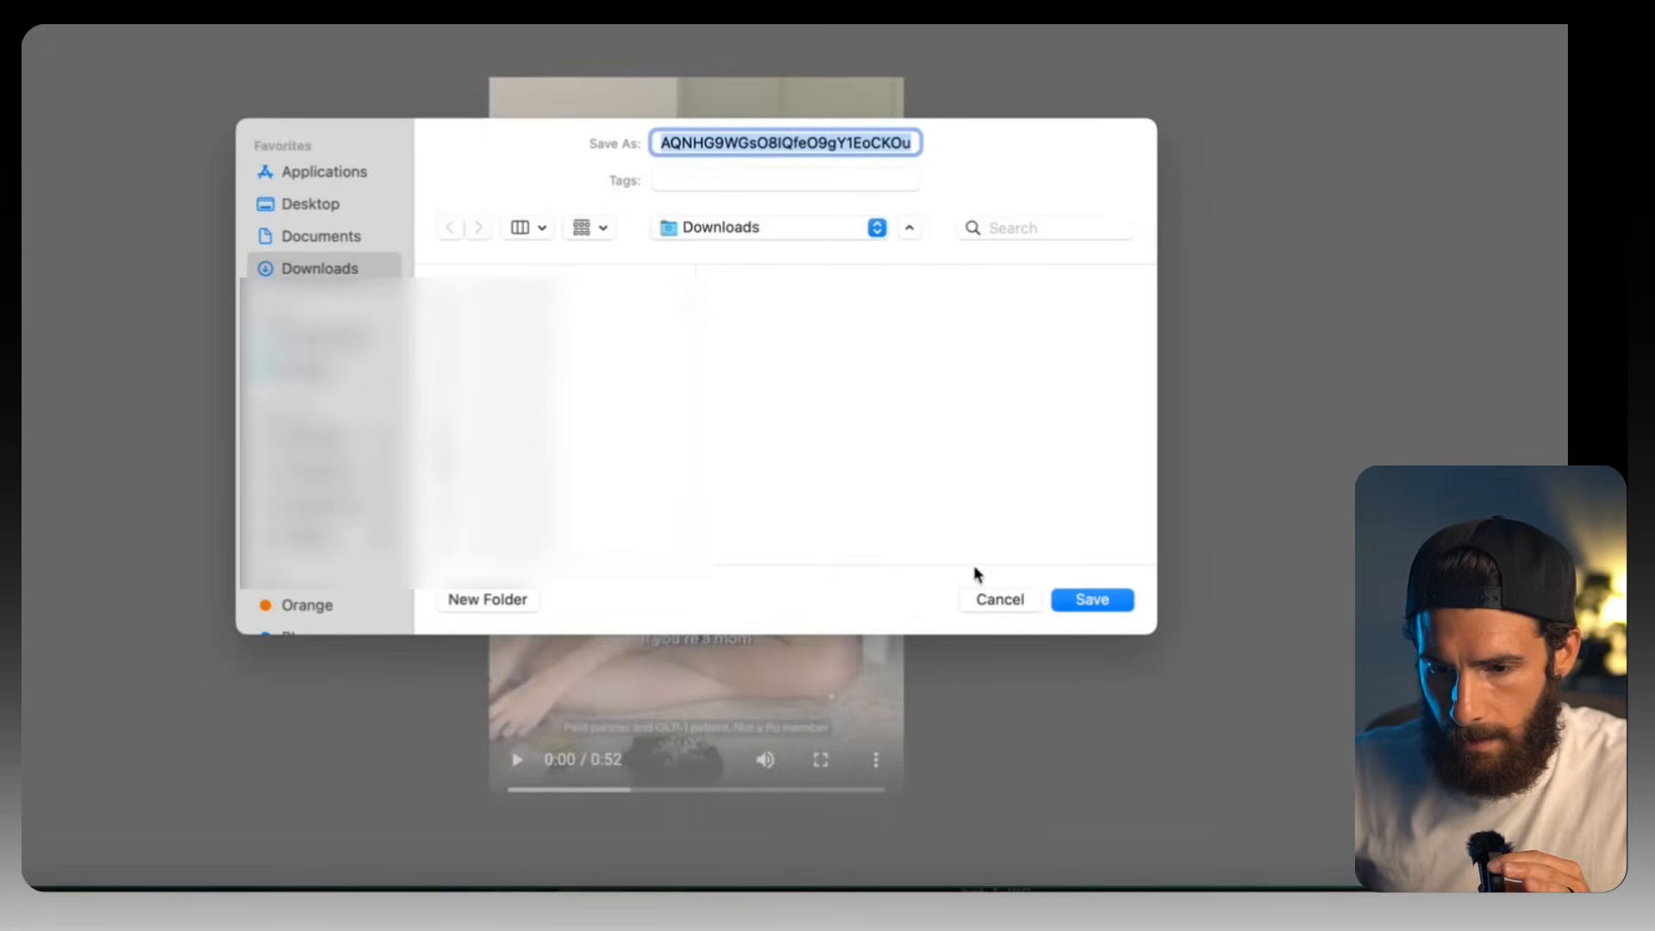
{"action": "left_click", "coordinate": [1092, 600]}
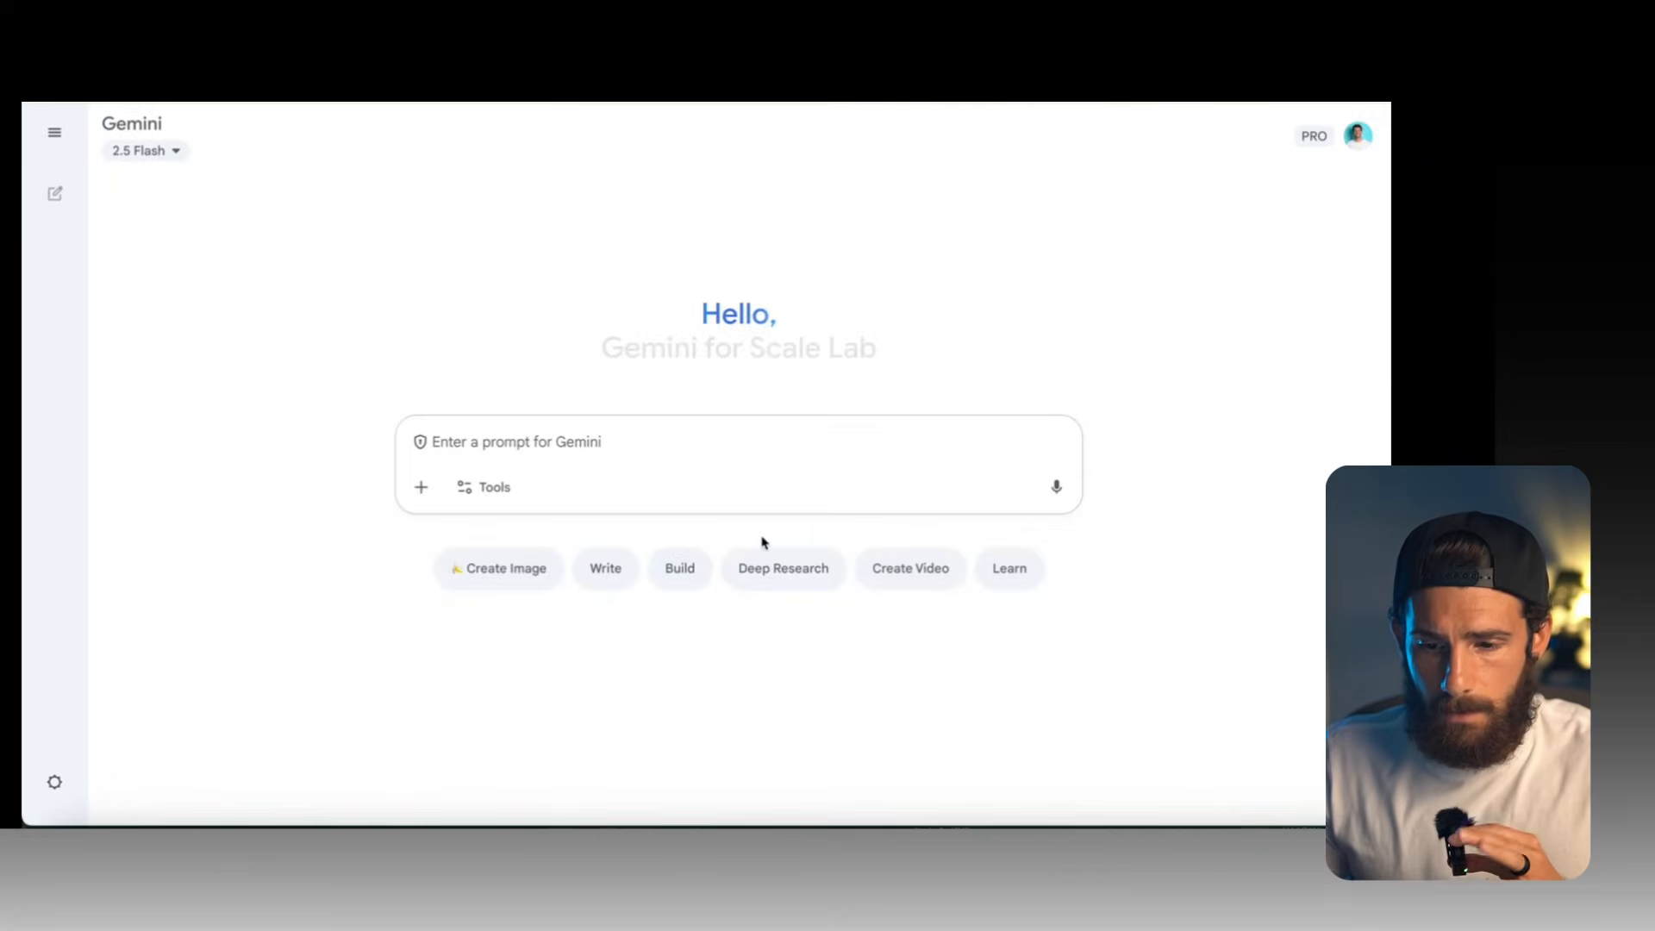
Step: In Gemini, attach the downloaded ad video to a new prompt and dictate a request for its full word-for-word transcript
{"action": "left_click", "coordinate": [421, 487]}
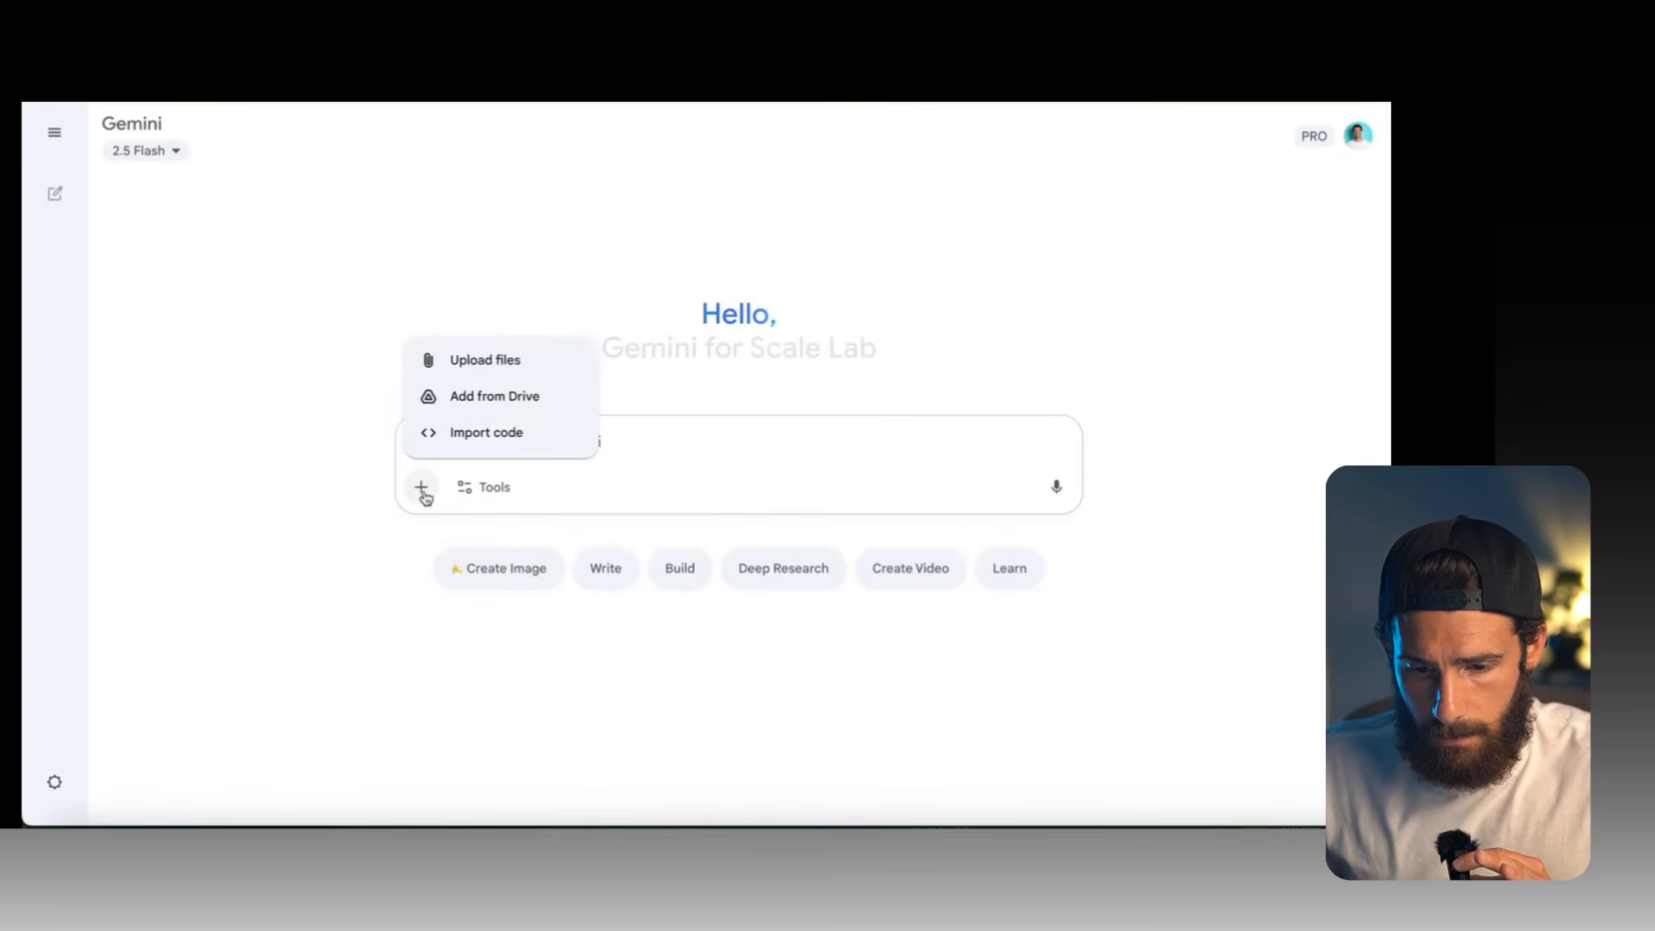
{"action": "left_click", "coordinate": [491, 358]}
{"action": "double_click", "coordinate": [506, 277]}
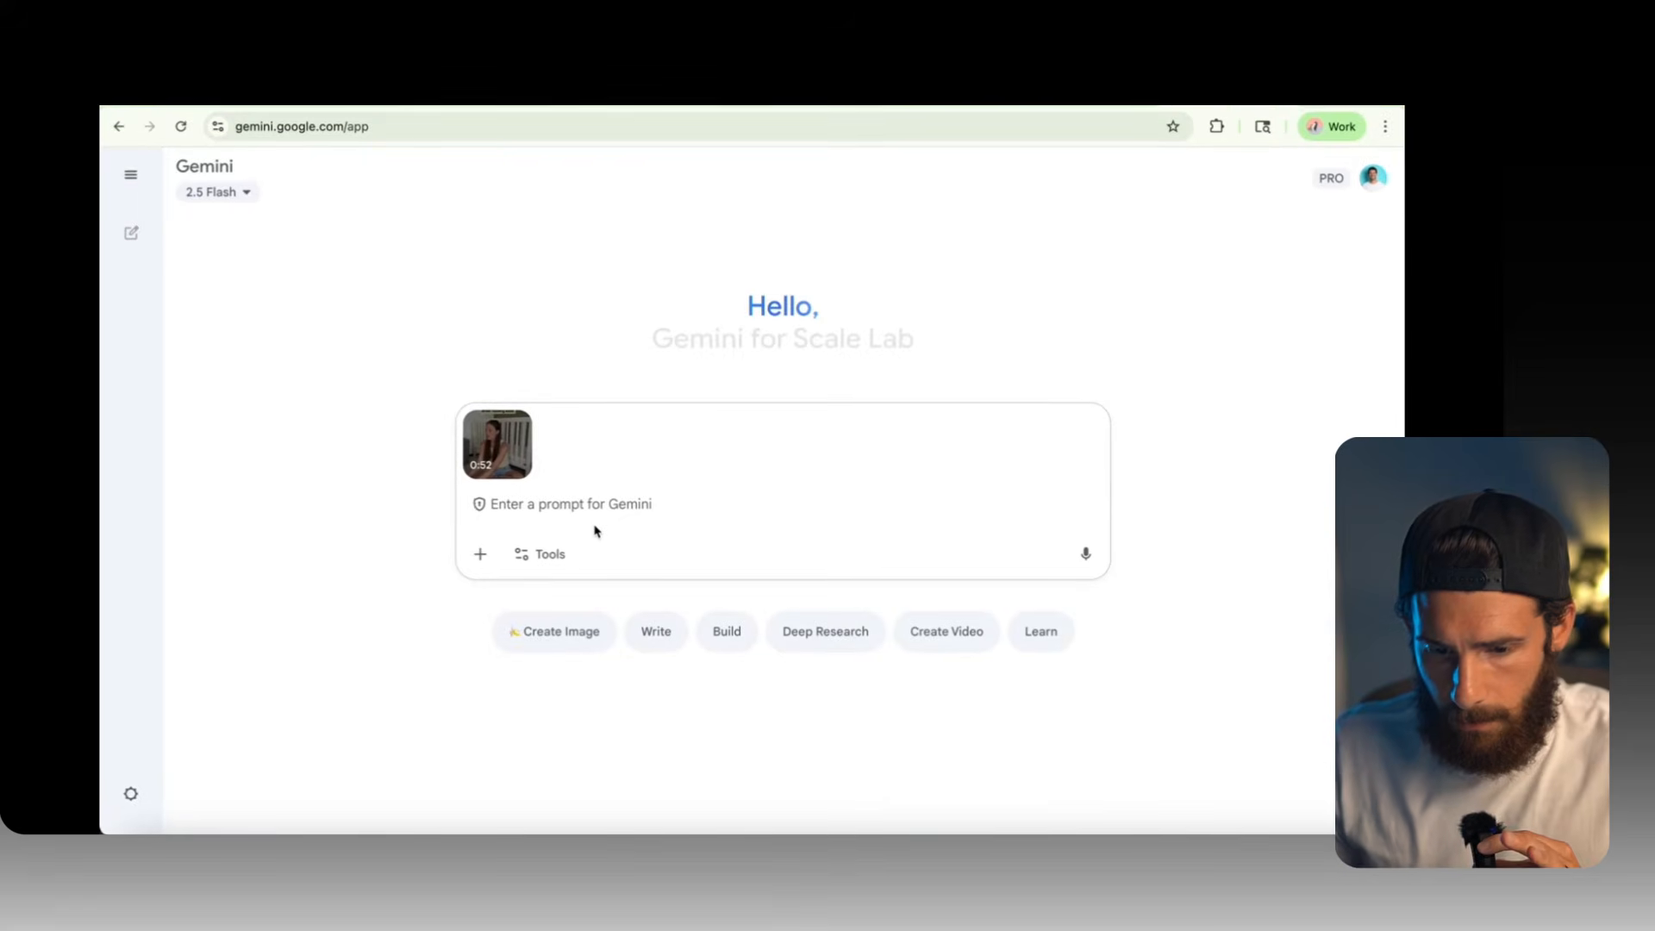
{"action": "left_click", "coordinate": [1087, 556]}
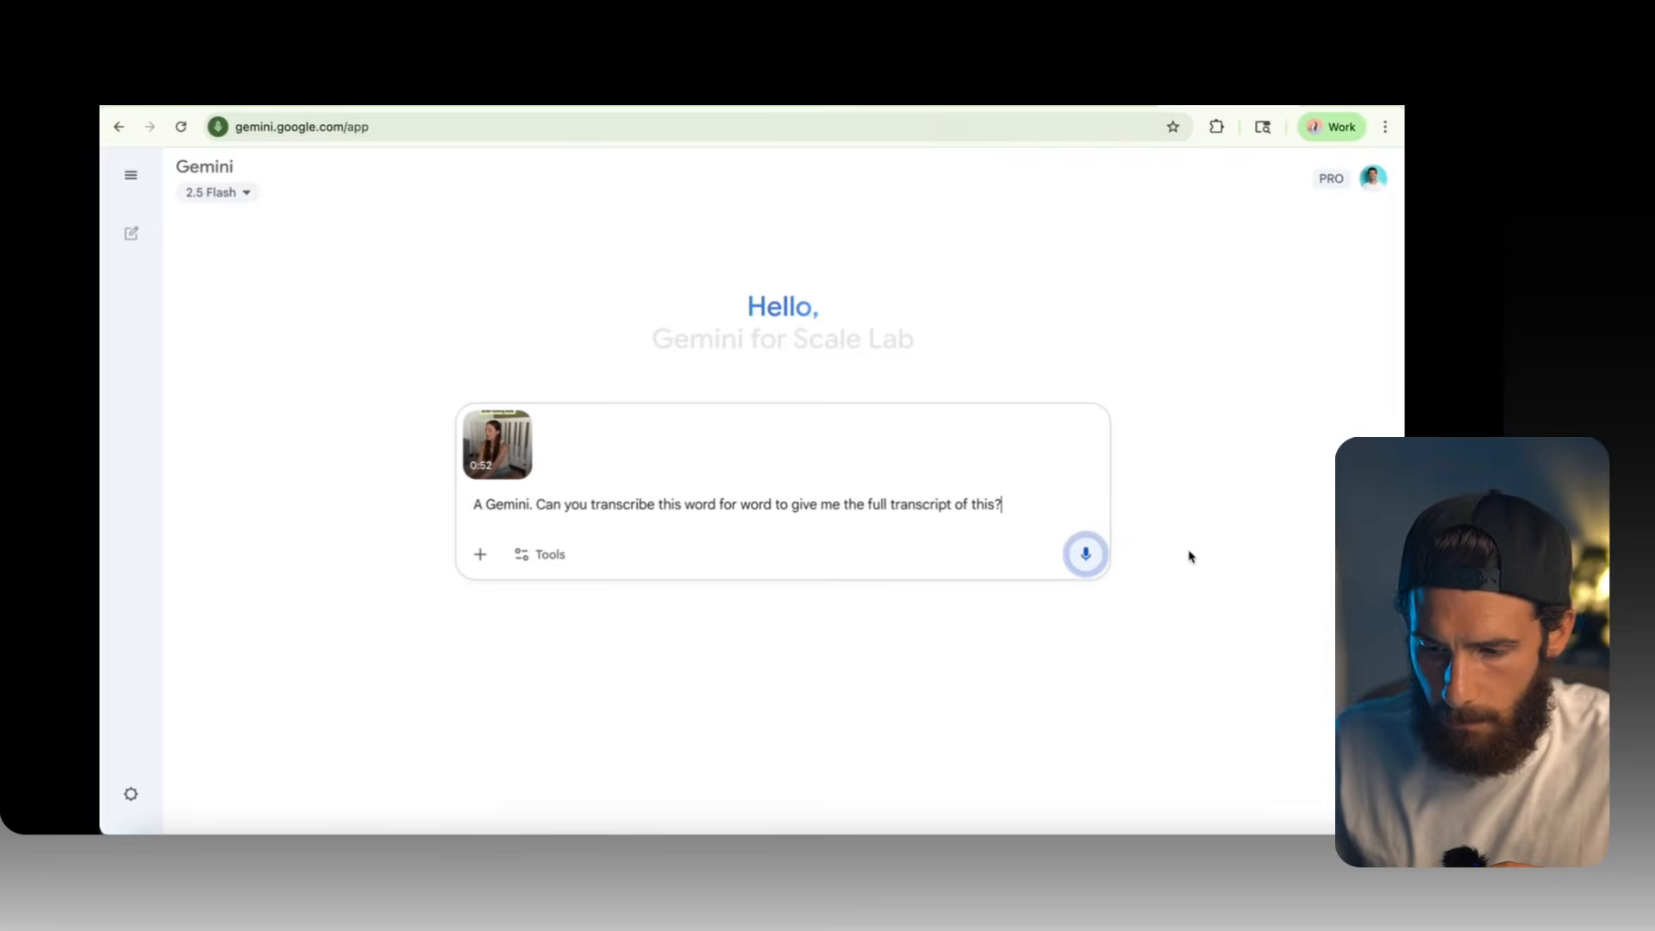
Step: Submit the word-for-word transcription request with the attached ad video to Gemini
{"action": "key", "text": "Return"}
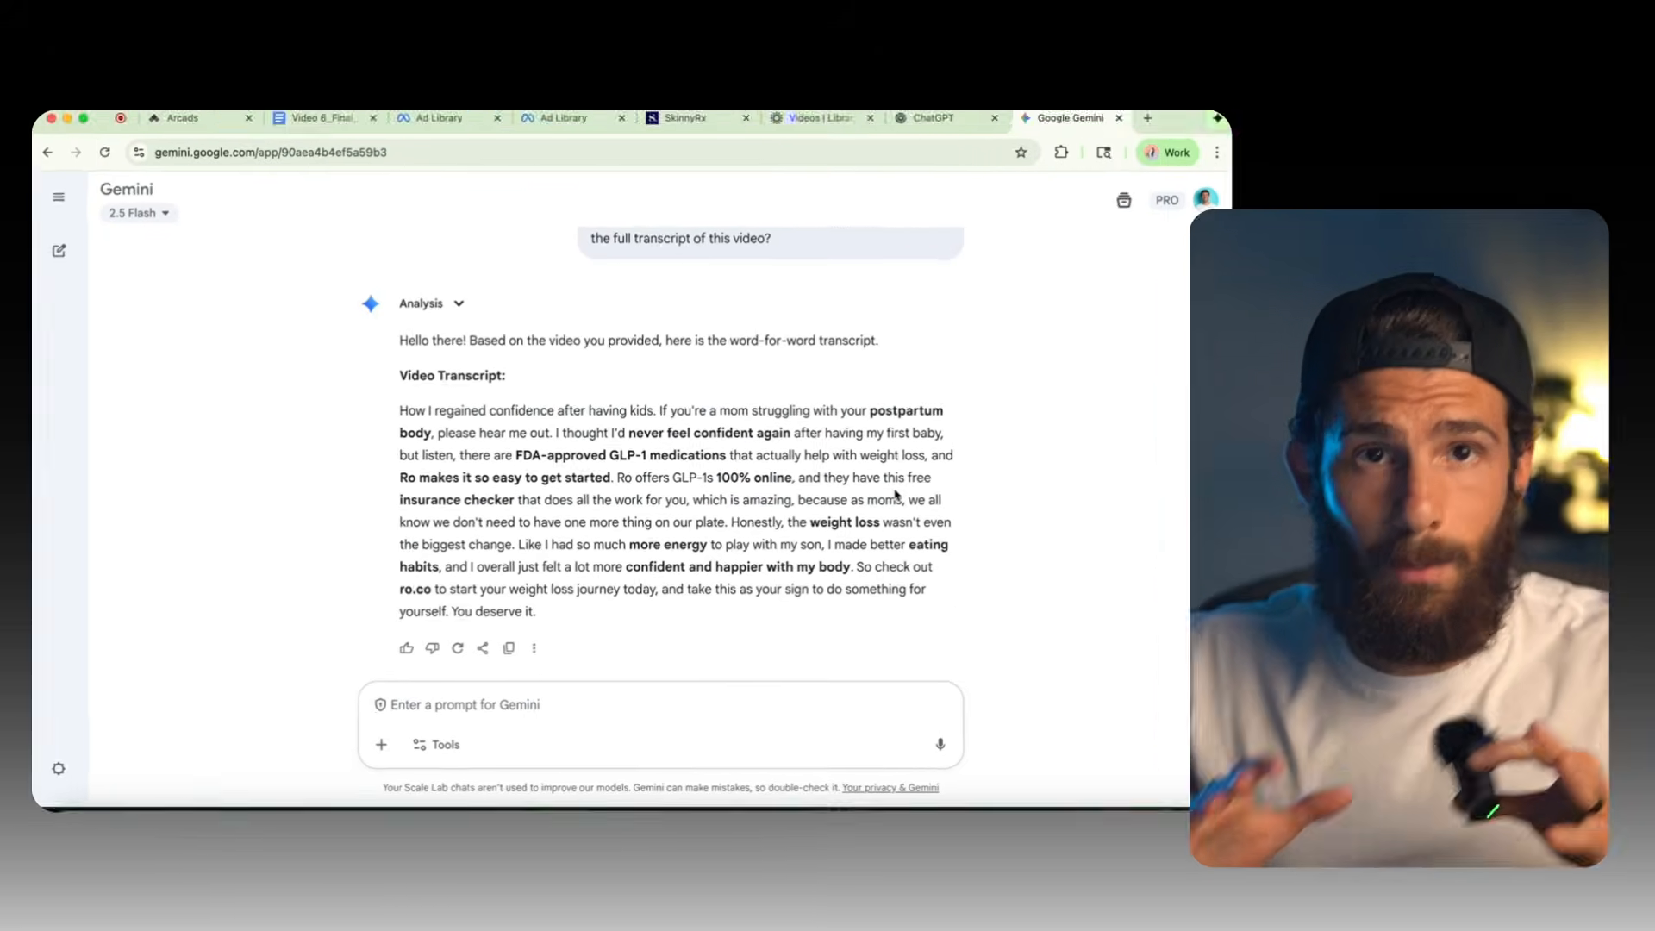
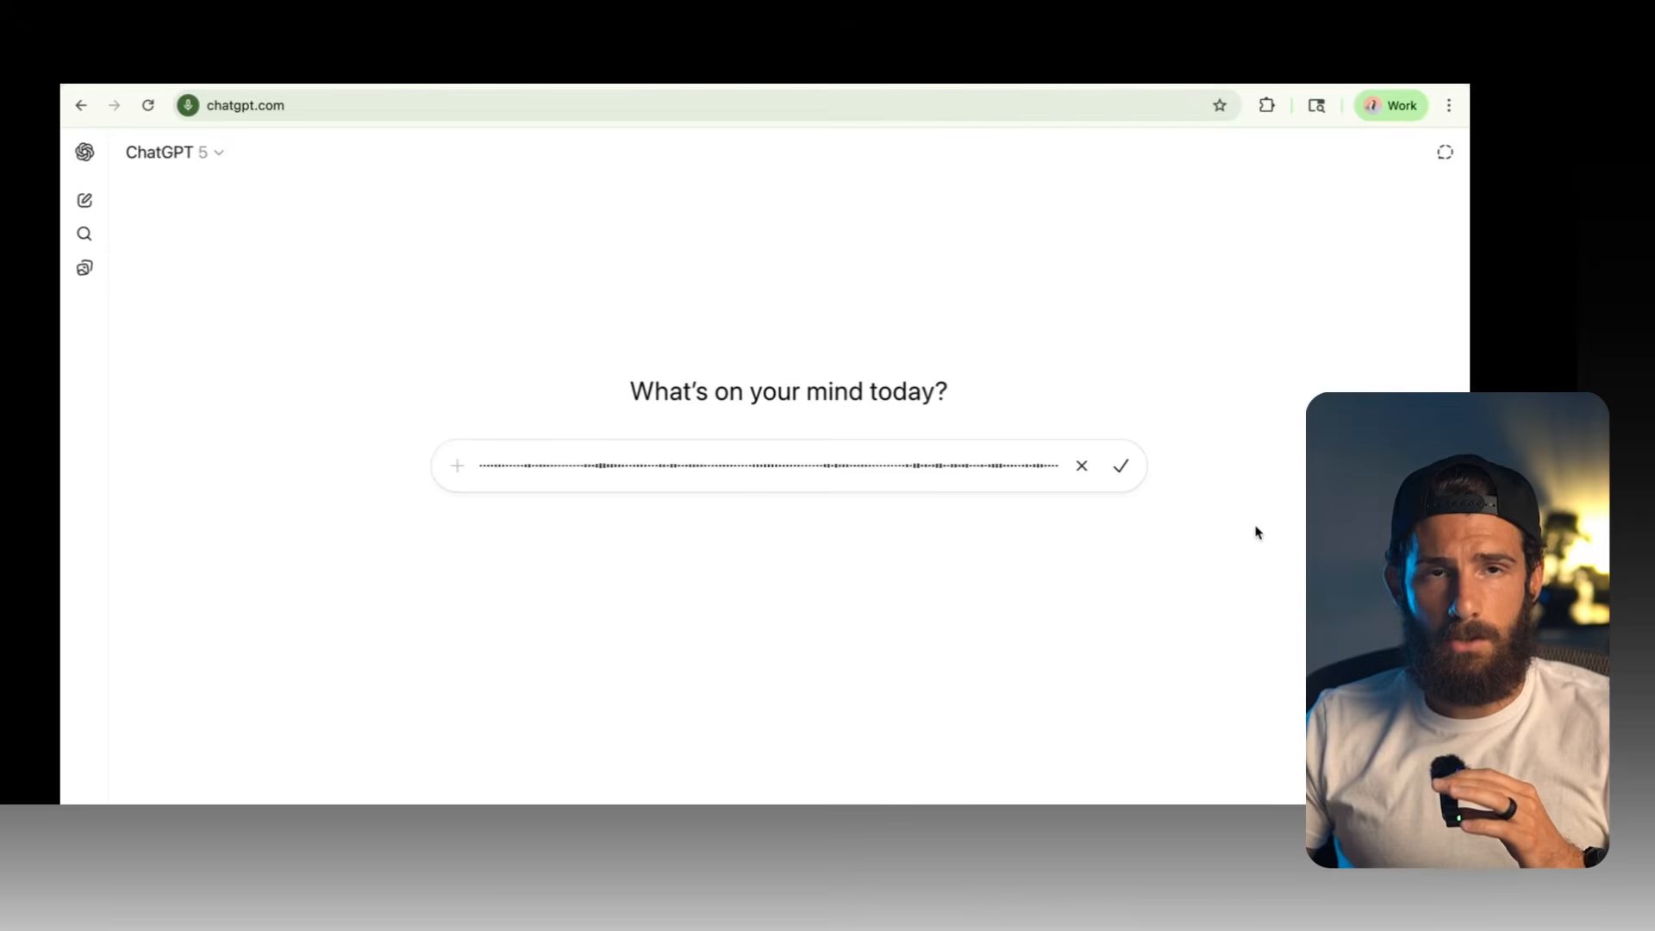
Step: In ChatGPT, finish dictating the brief for a UGC-style SkinnyRx ad script aimed at postpartum moms and paste the ad's video transcript below it
{"action": "left_click", "coordinate": [1121, 465]}
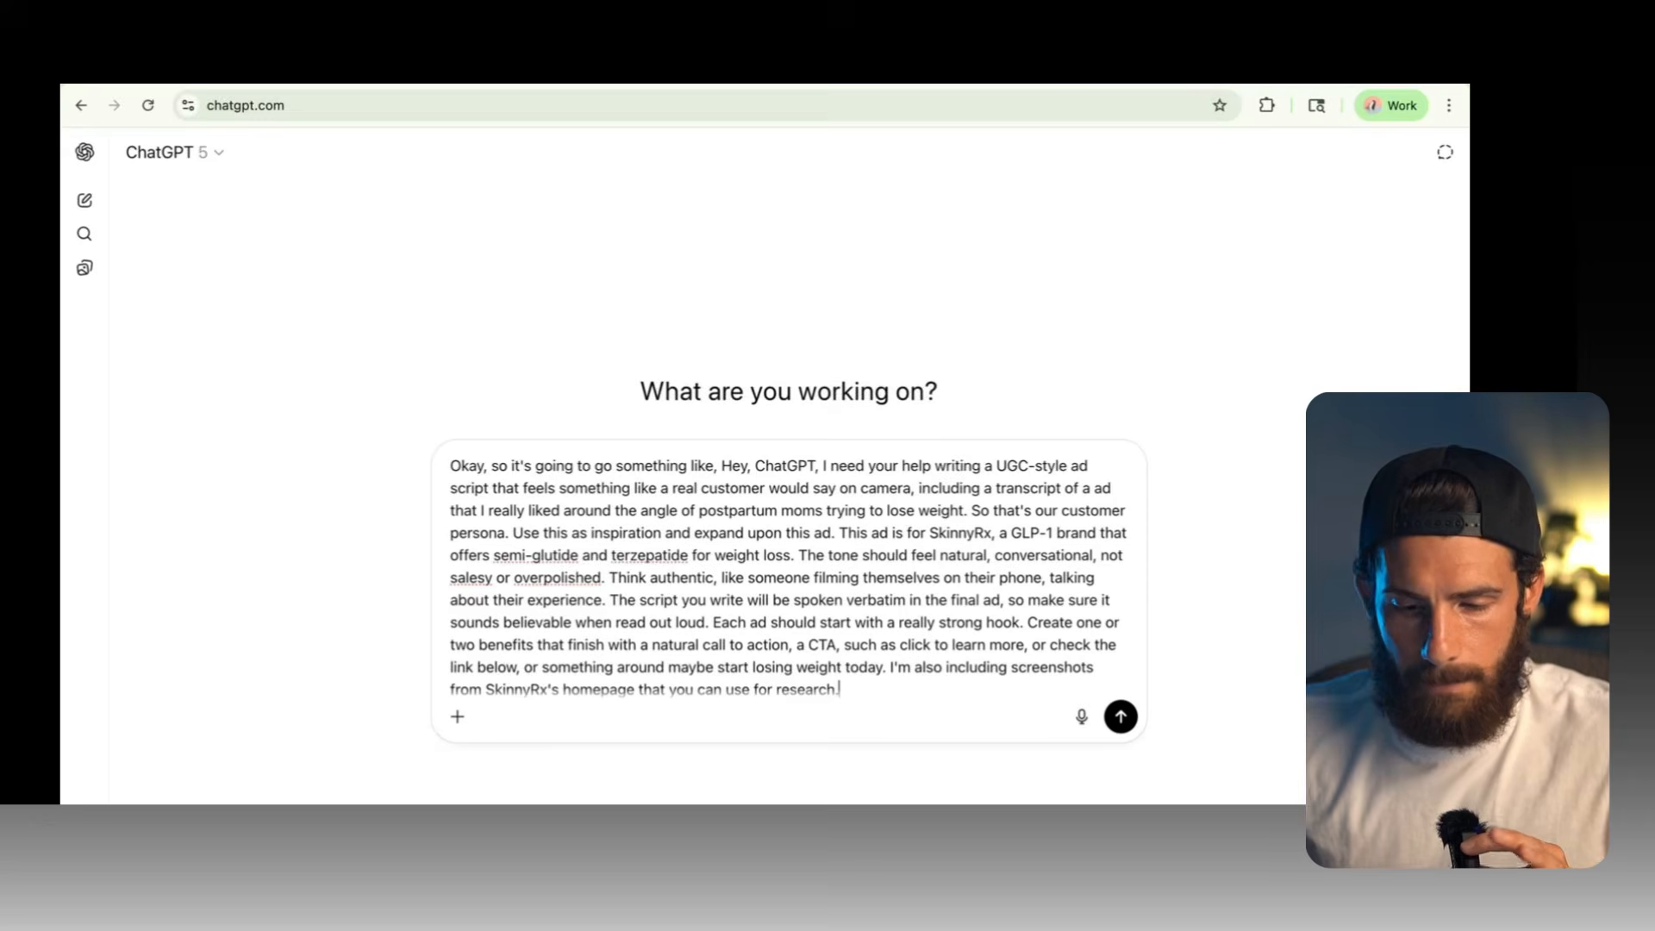
{"action": "key", "text": "shift+Return"}
{"action": "key", "text": "shift+Return"}
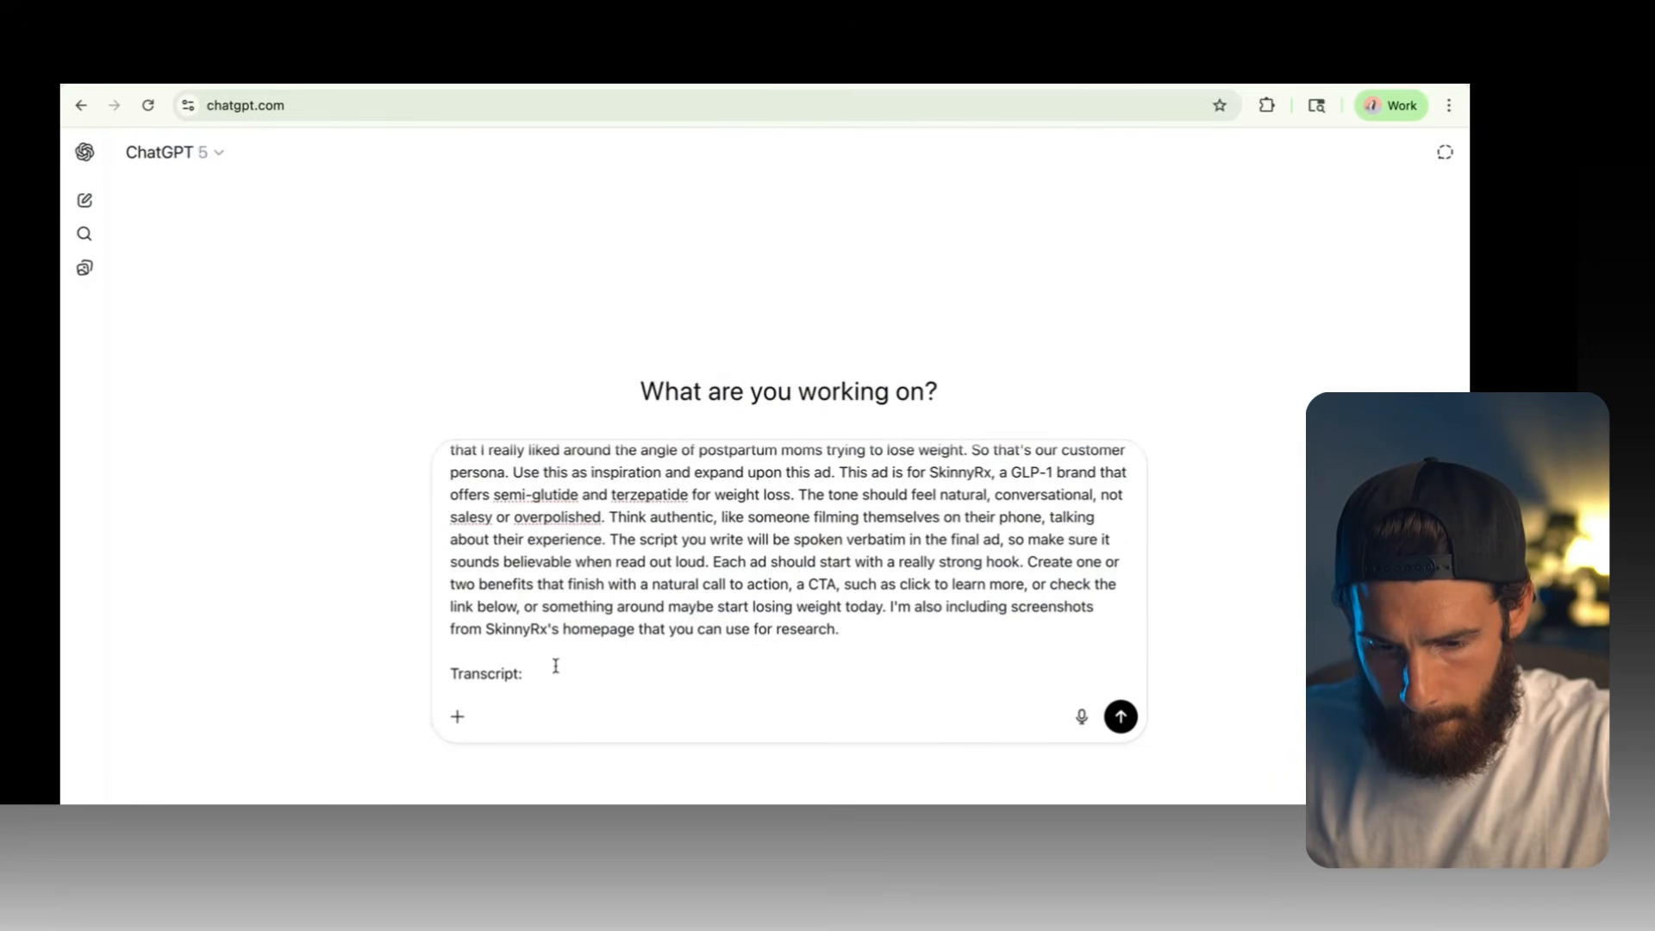
{"action": "left_click_drag", "start_coordinate": [528, 673], "coordinate": [426, 678]}
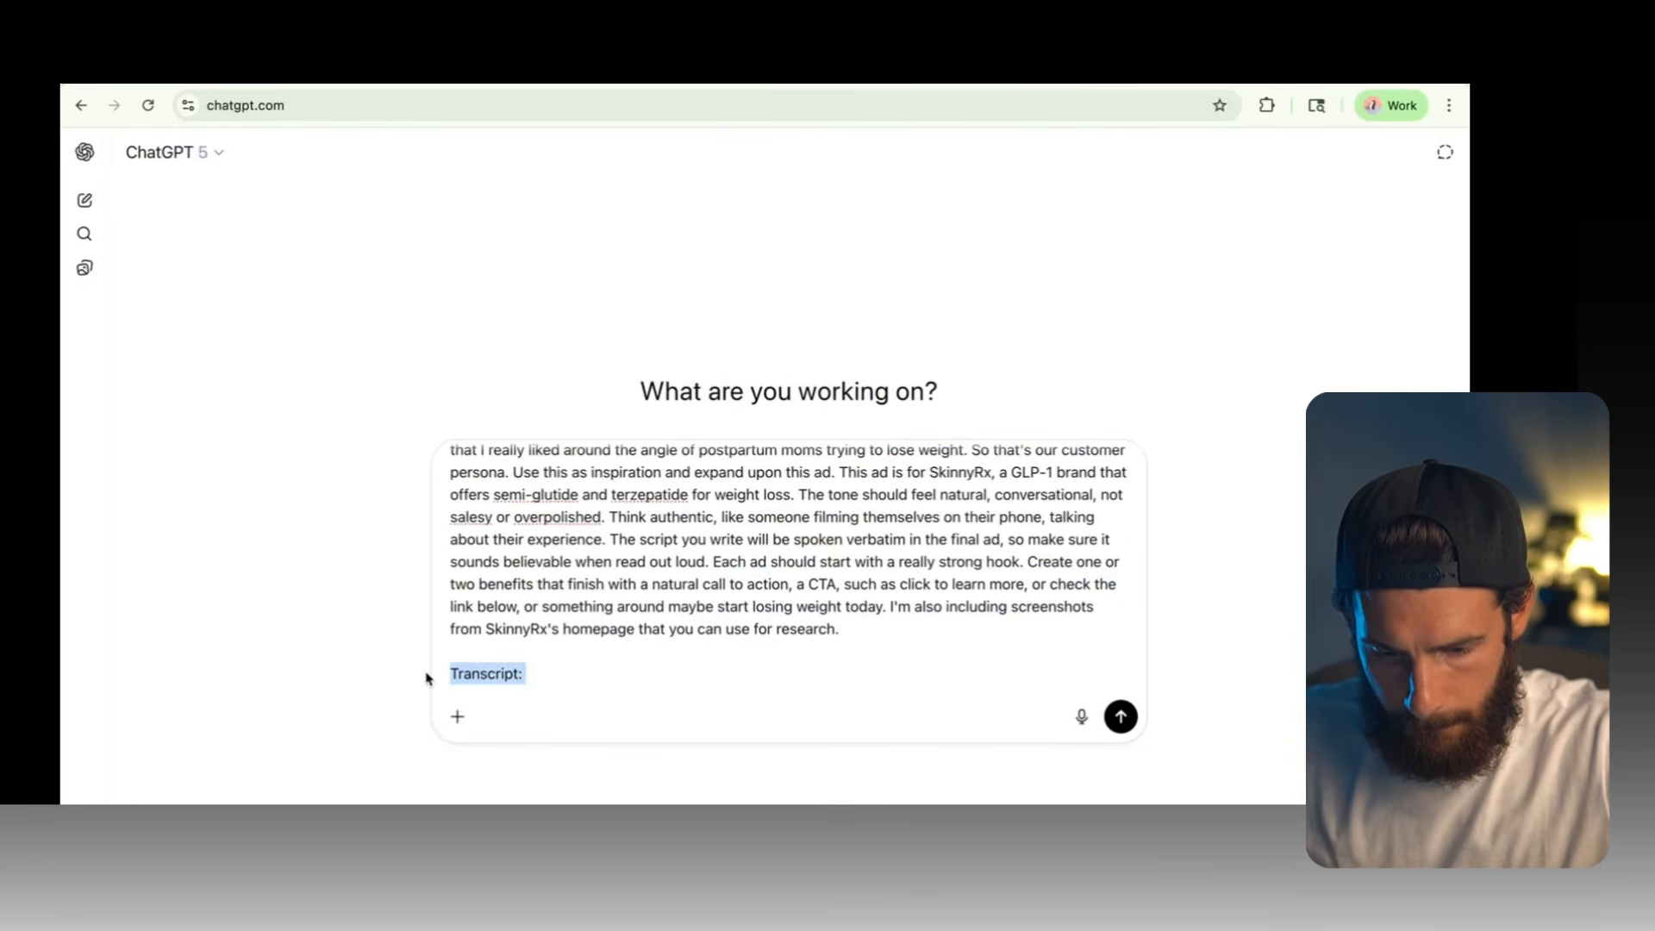
{"action": "key", "text": "super+v"}
{"action": "left_click", "coordinate": [571, 642]}
{"action": "scroll", "coordinate": [575, 633], "scroll_direction": "down", "scroll_amount": 2}
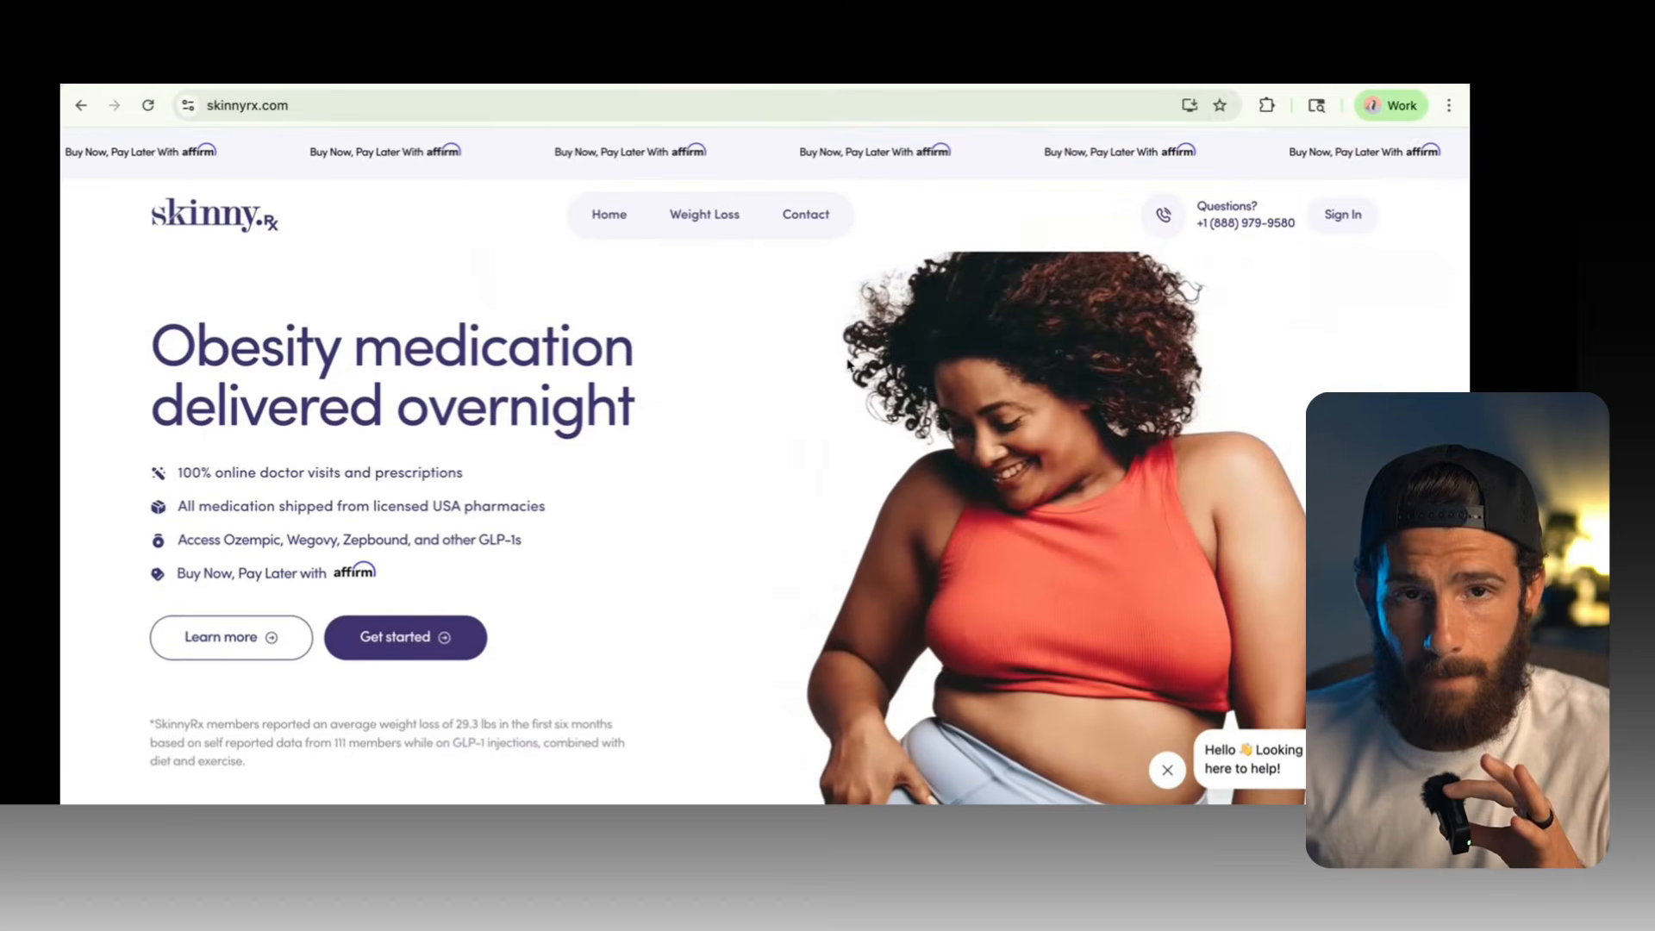
Step: Capture the entire SkinnyRx homepage with the GoFullPage extension and download it as an image, allowing the extension to manage downloads
{"action": "left_click", "coordinate": [1266, 105]}
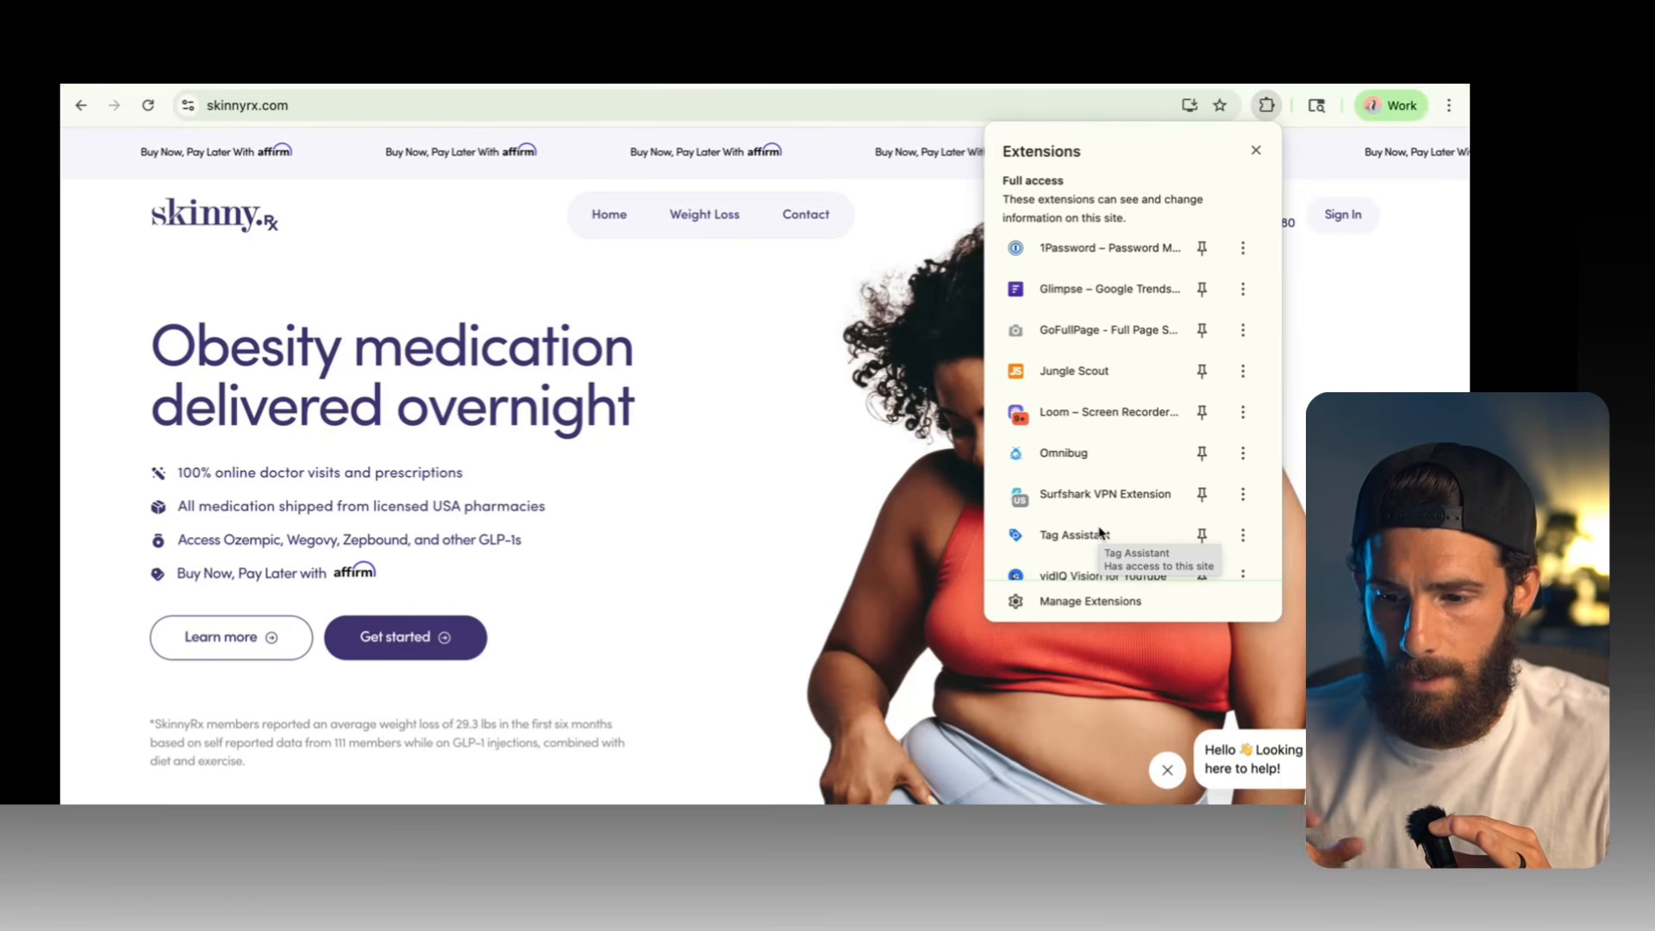
{"action": "left_click", "coordinate": [1100, 336]}
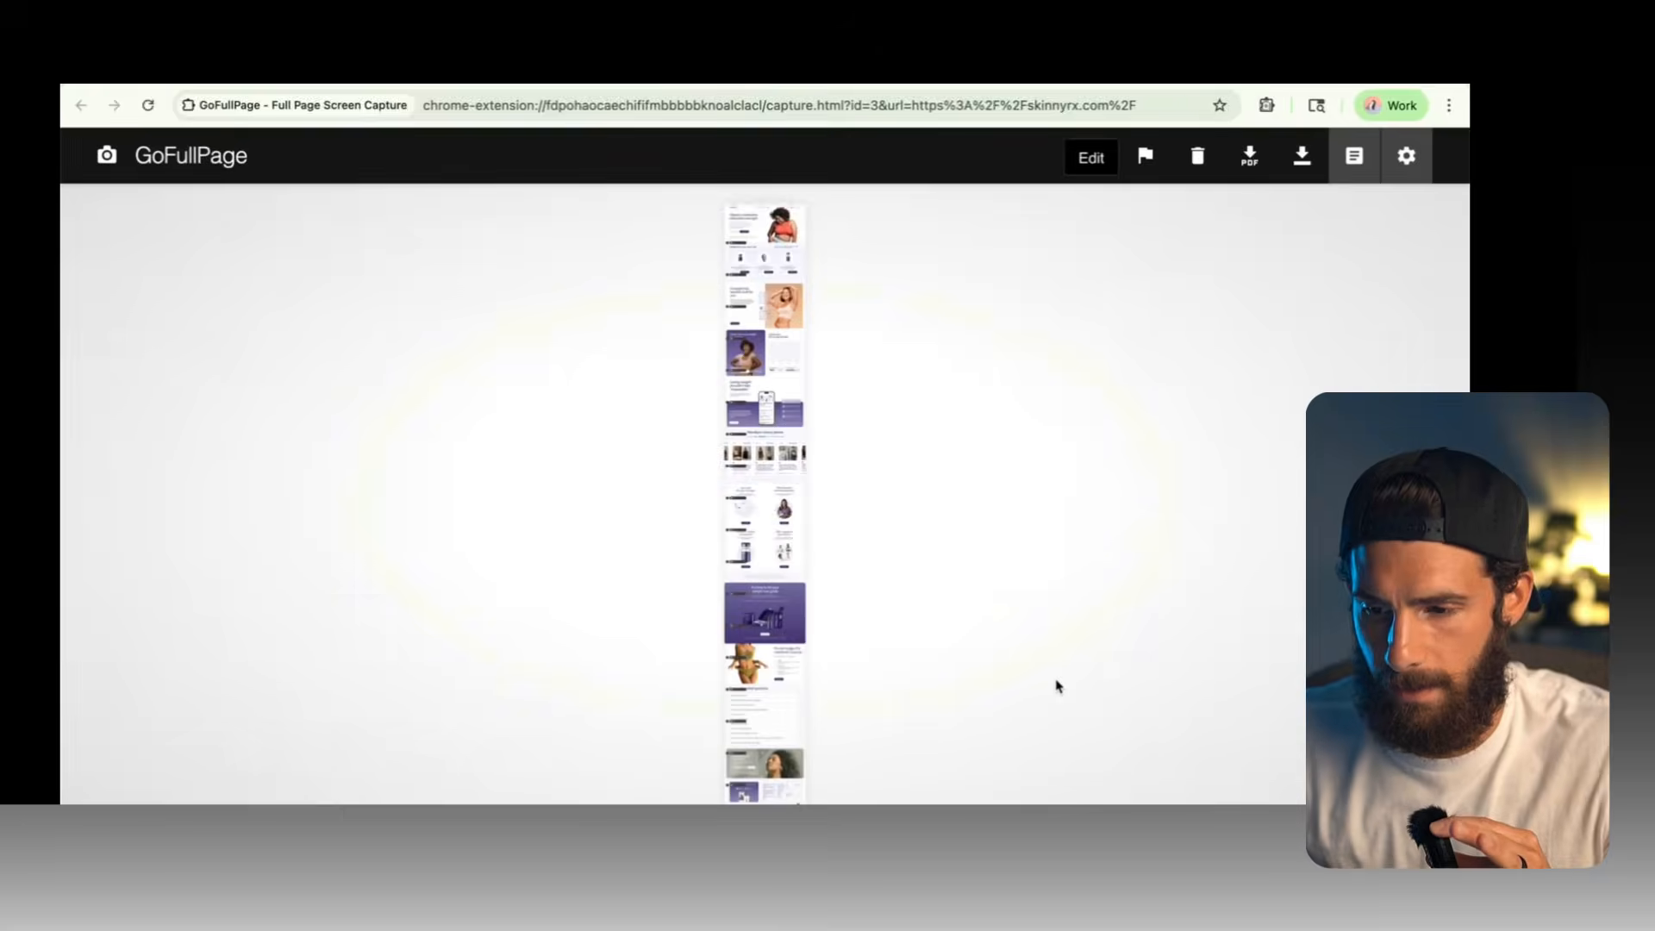
{"action": "left_click", "coordinate": [1302, 159]}
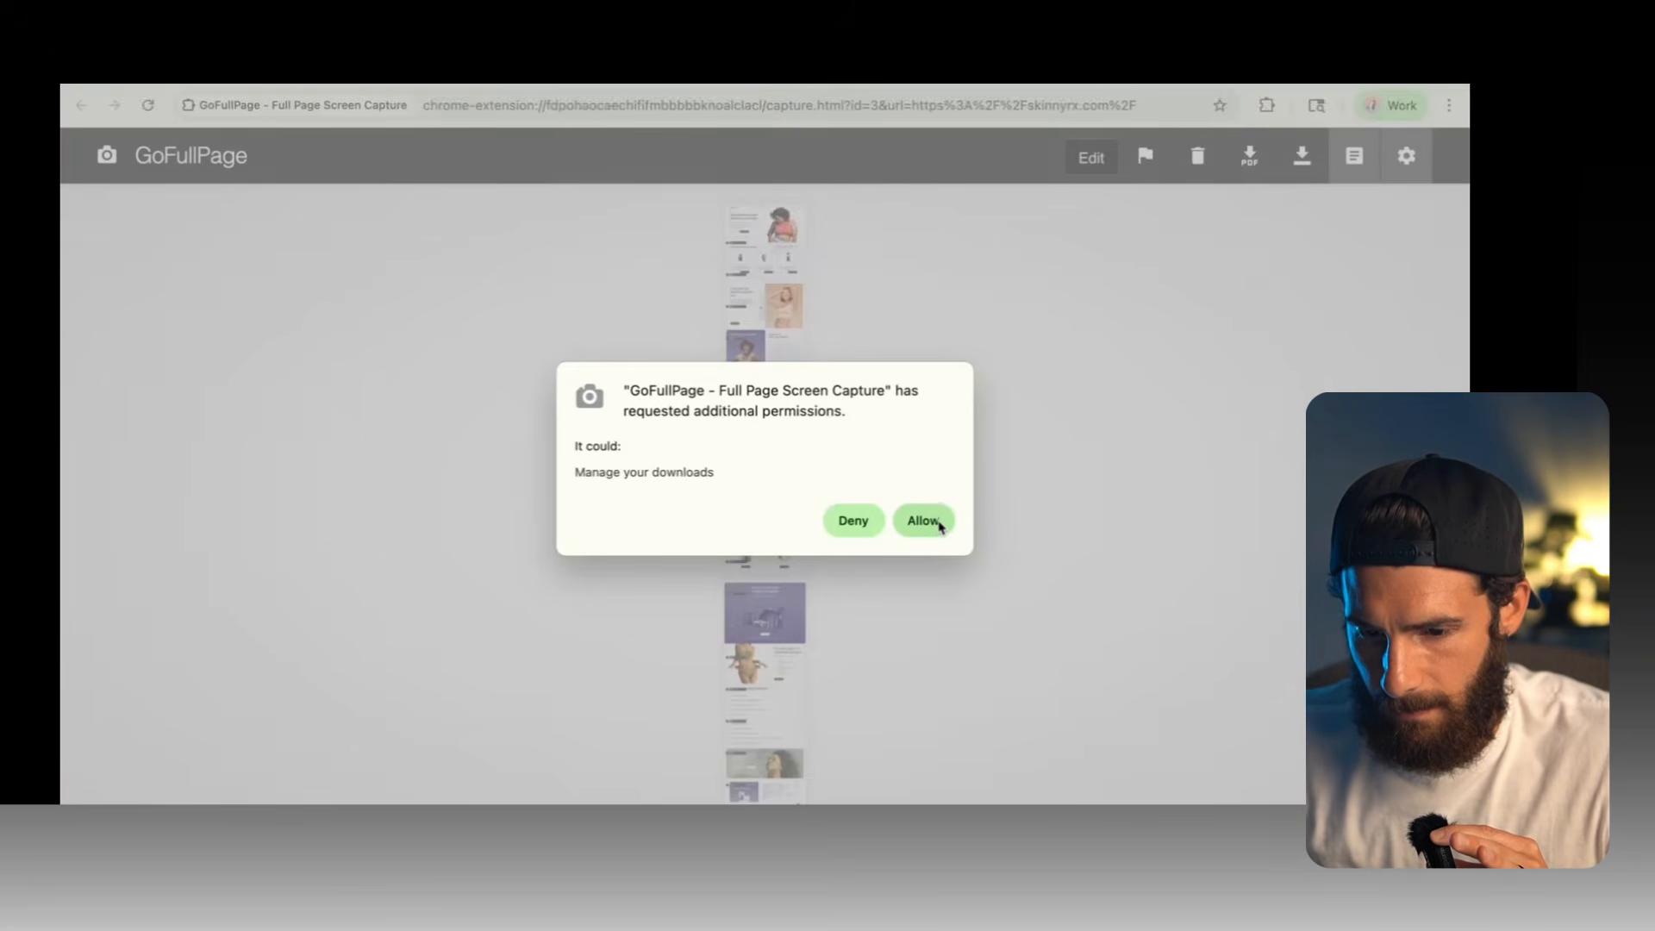
{"action": "left_click", "coordinate": [922, 520]}
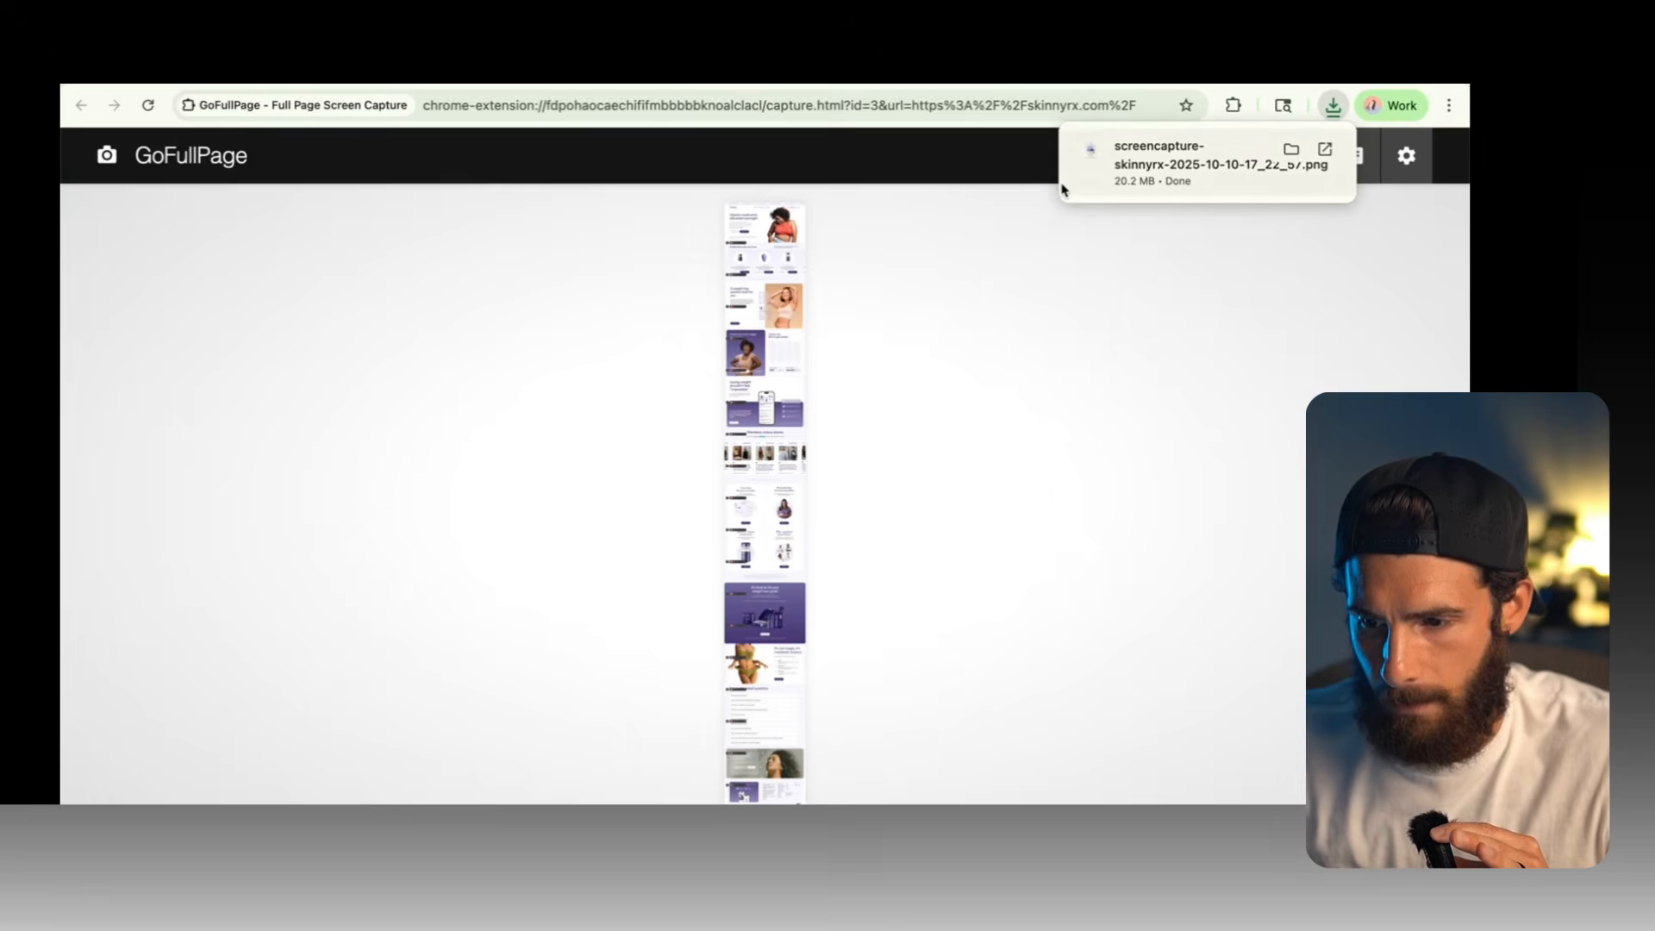
Step: Return to ChatGPT, attach the downloaded SkinnyRx homepage screenshot to the ad script prompt and submit it
{"action": "left_click", "coordinate": [992, 71]}
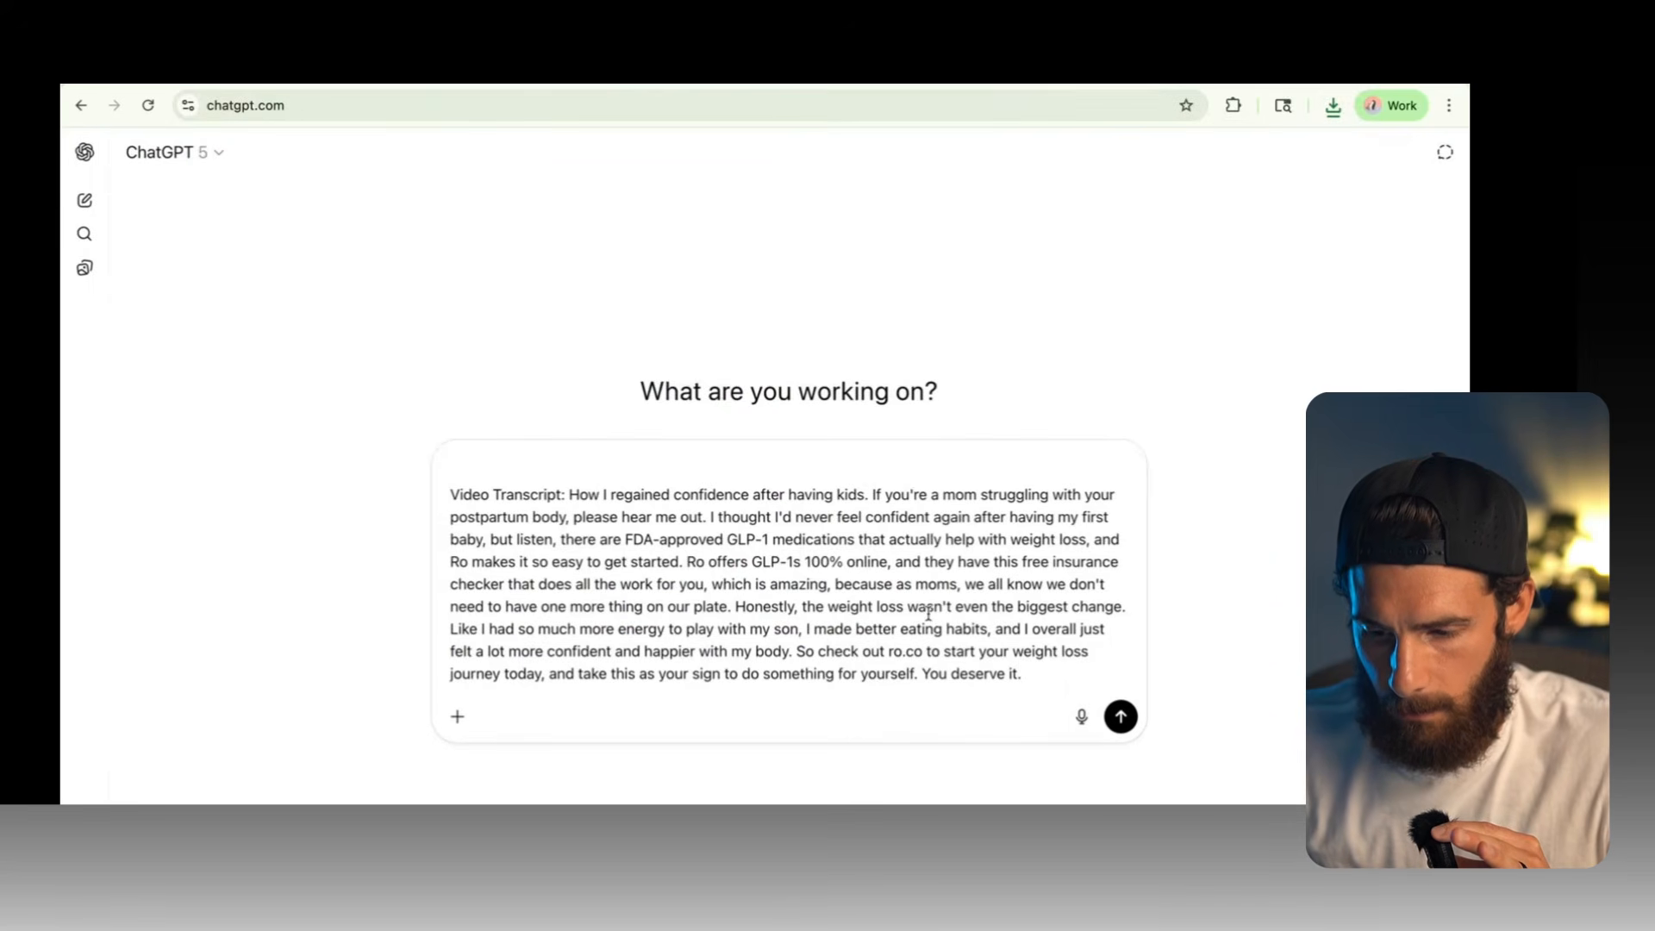
{"action": "left_click", "coordinate": [458, 717]}
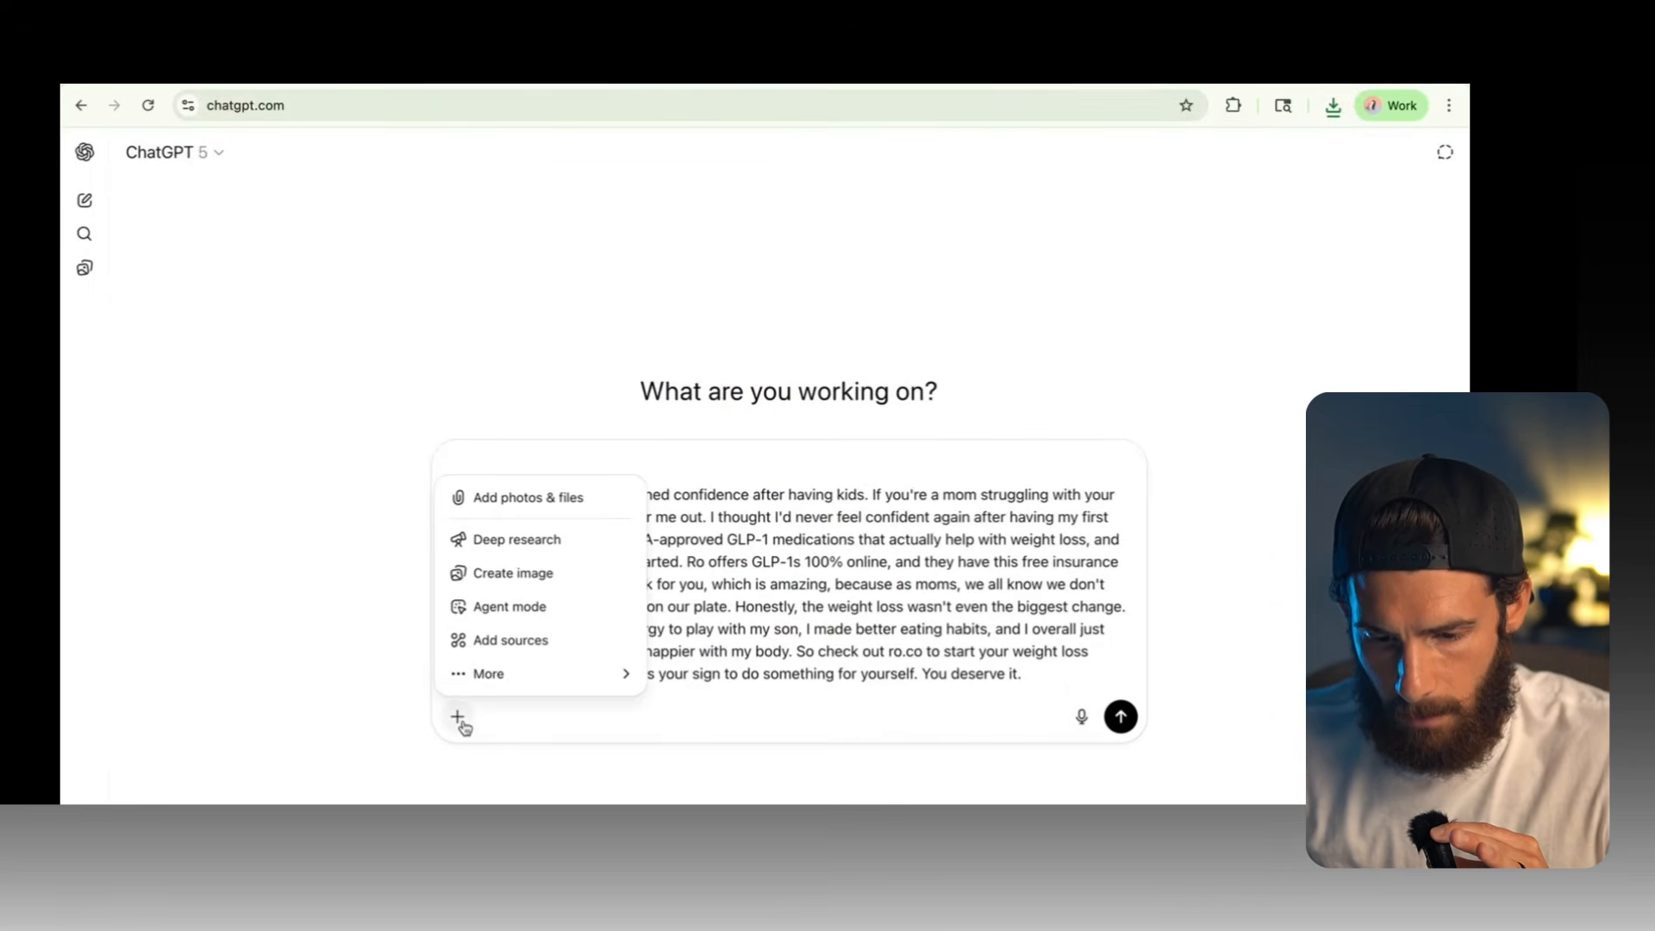
{"action": "left_click", "coordinate": [537, 498]}
{"action": "left_click", "coordinate": [546, 287]}
{"action": "double_click", "coordinate": [545, 288]}
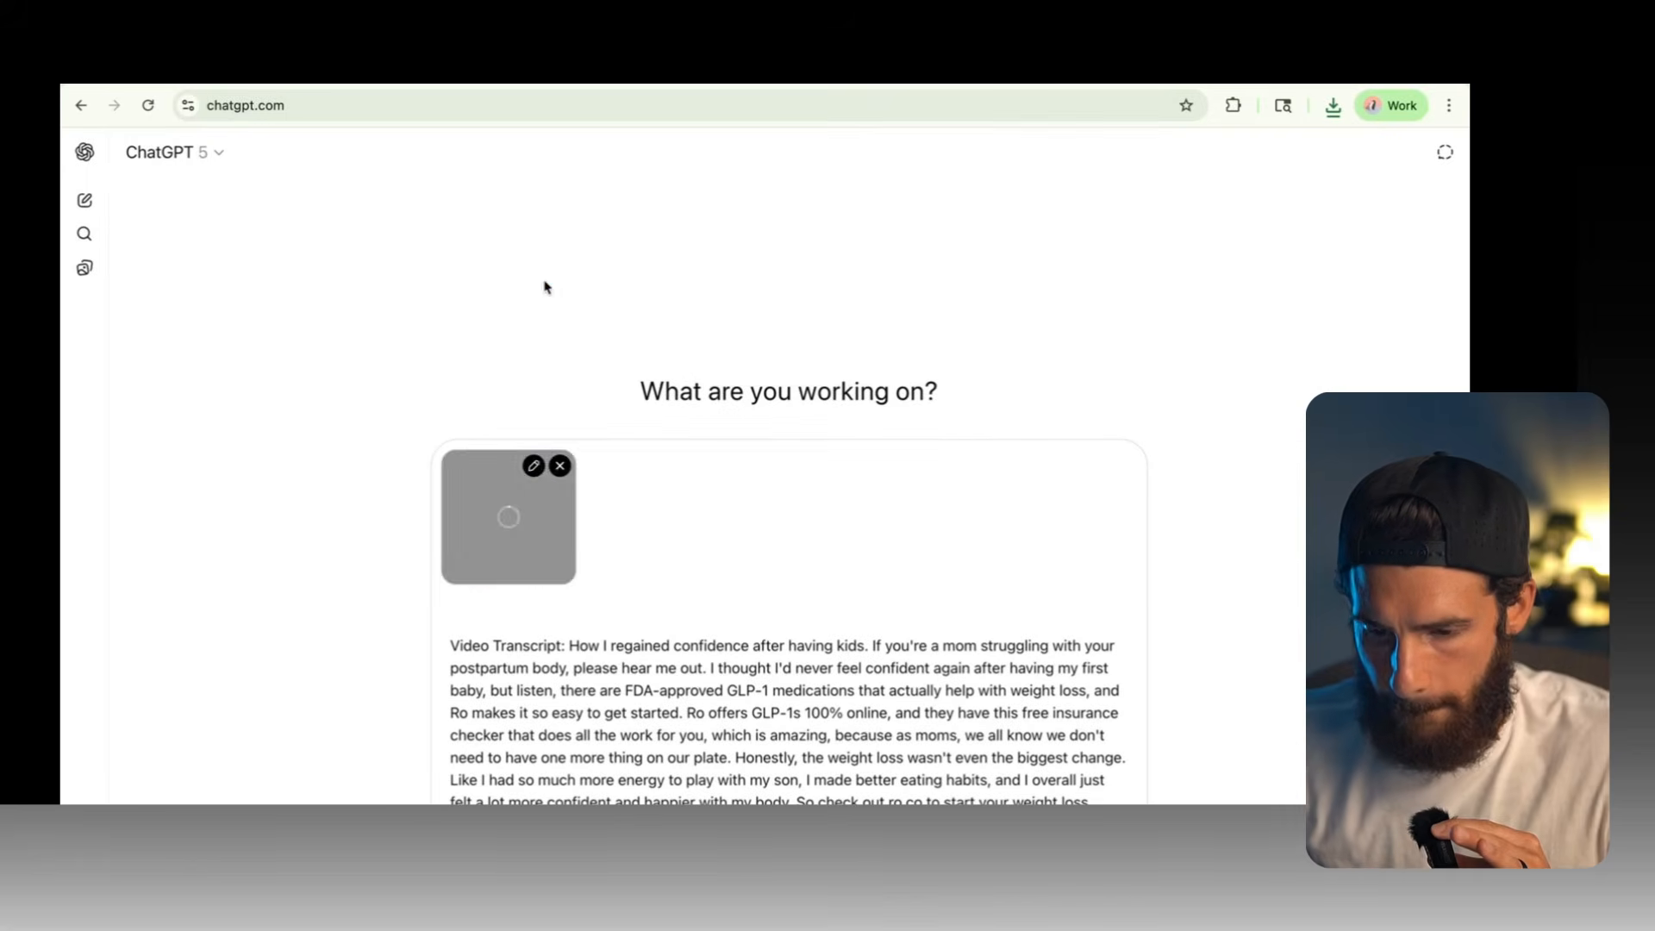
{"action": "key", "text": "Return"}
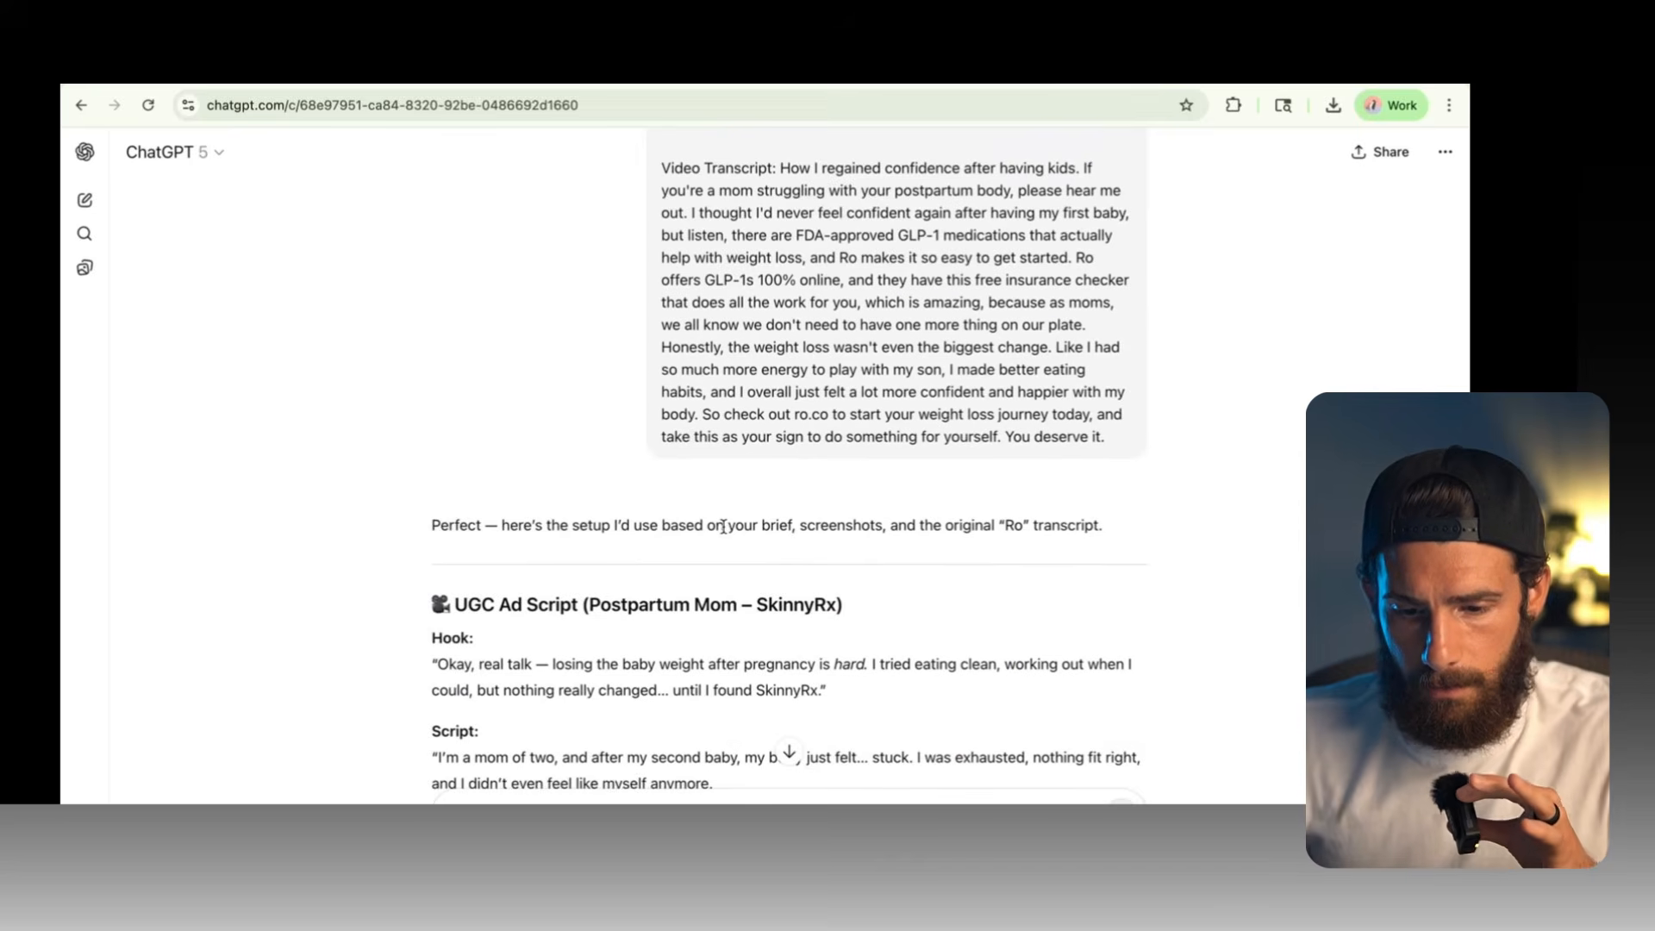
Step: Read through the postpartum mom UGC ad script for SkinnyRx, including its hook, body and CTA options
{"action": "scroll", "coordinate": [722, 526], "scroll_direction": "down", "scroll_amount": 3}
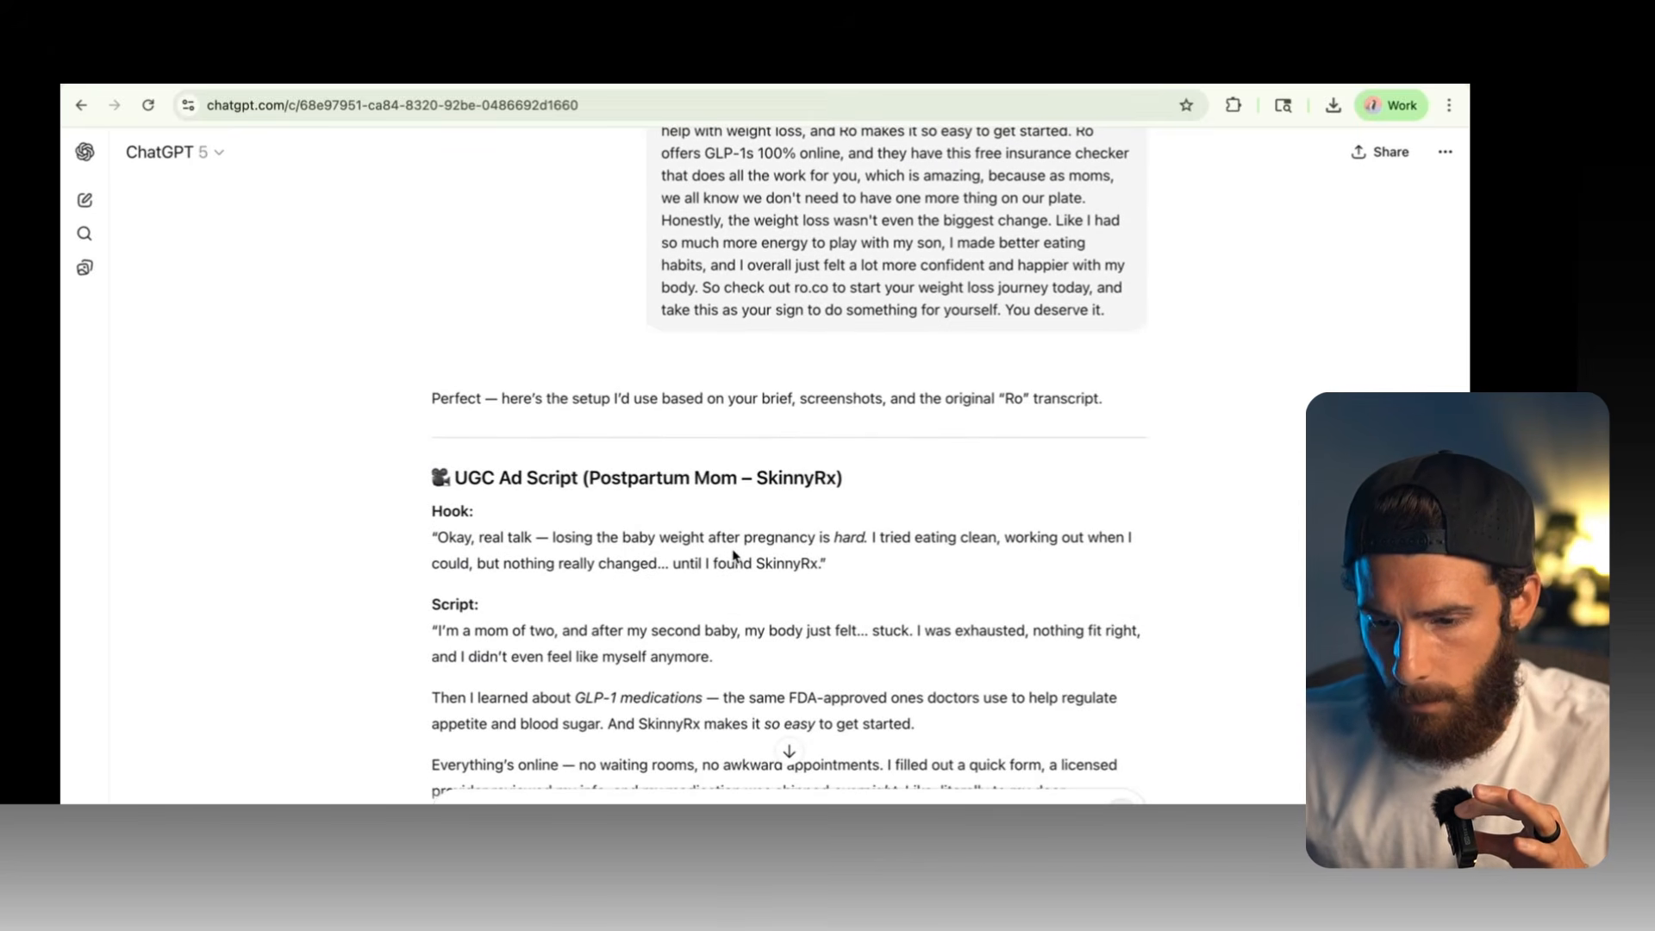
{"action": "scroll", "coordinate": [733, 556], "scroll_direction": "down", "scroll_amount": 2}
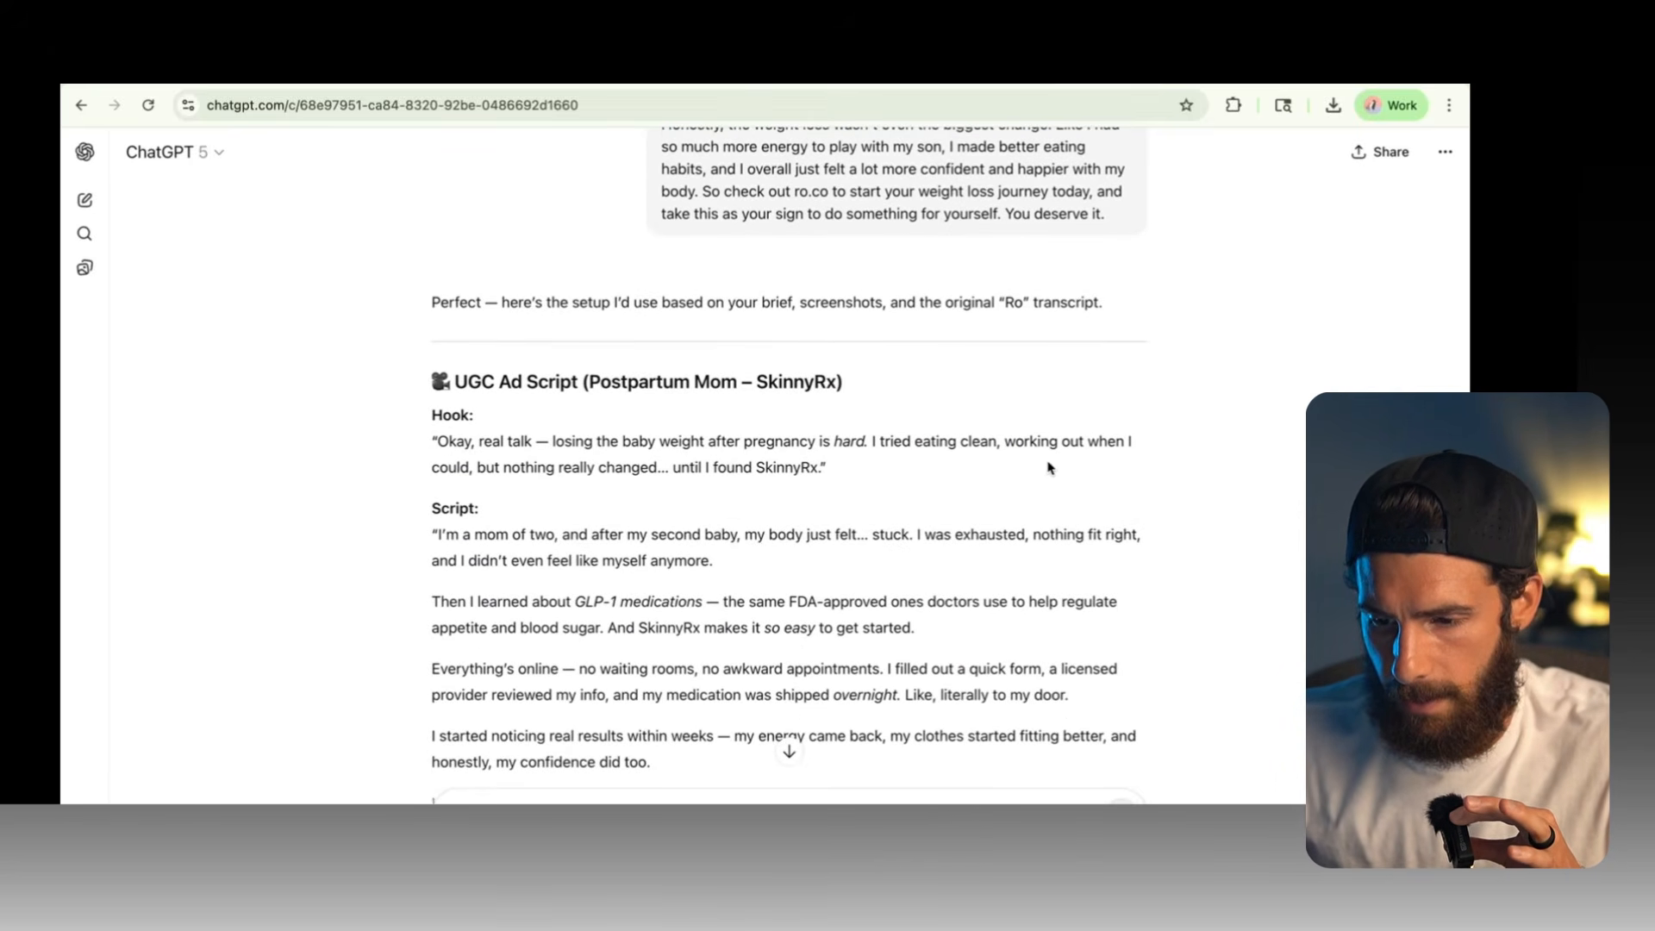
{"action": "scroll", "coordinate": [669, 481], "scroll_direction": "down", "scroll_amount": 2}
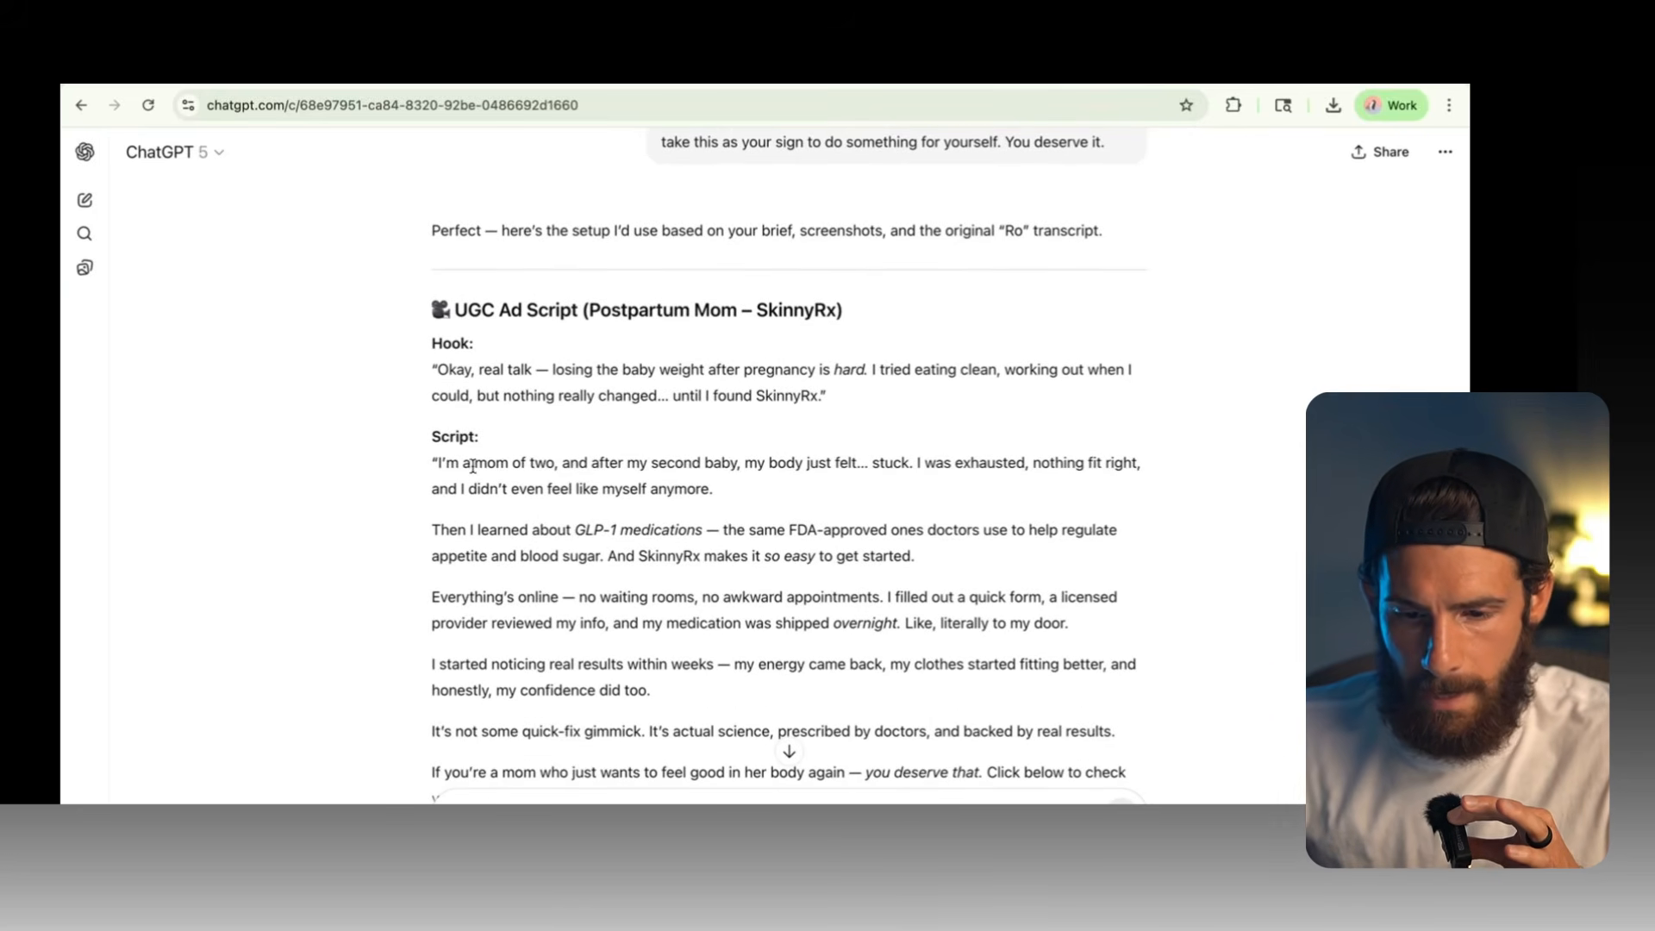
{"action": "scroll", "coordinate": [601, 480], "scroll_direction": "down", "scroll_amount": 1}
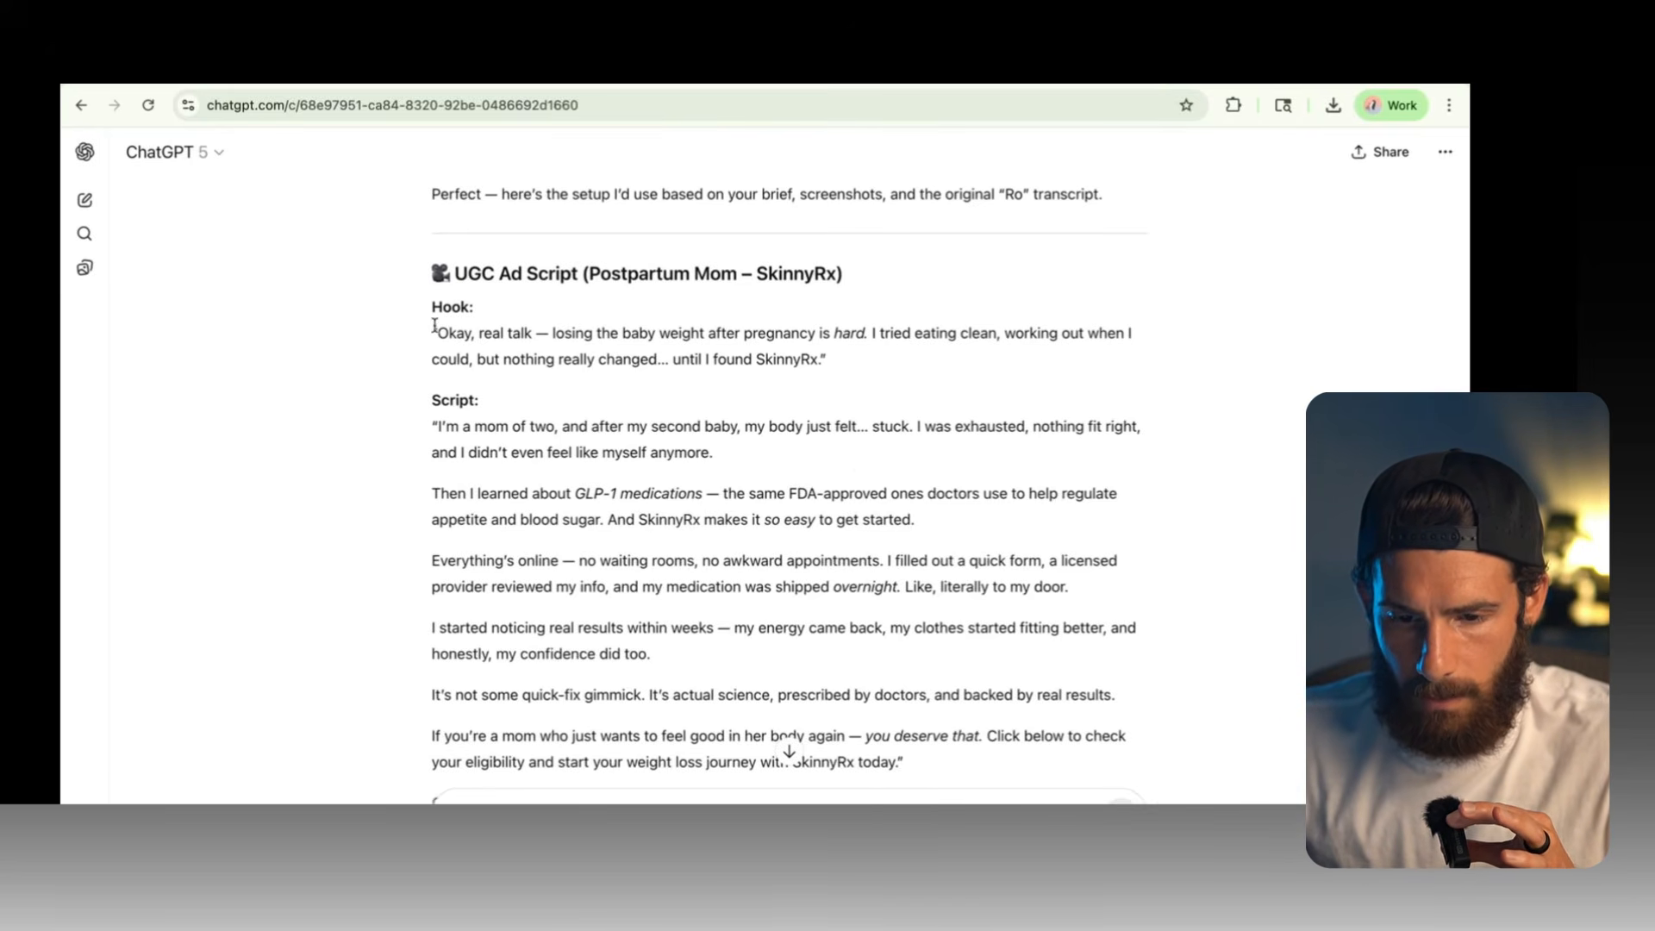
{"action": "scroll", "coordinate": [535, 351], "scroll_direction": "down", "scroll_amount": 1}
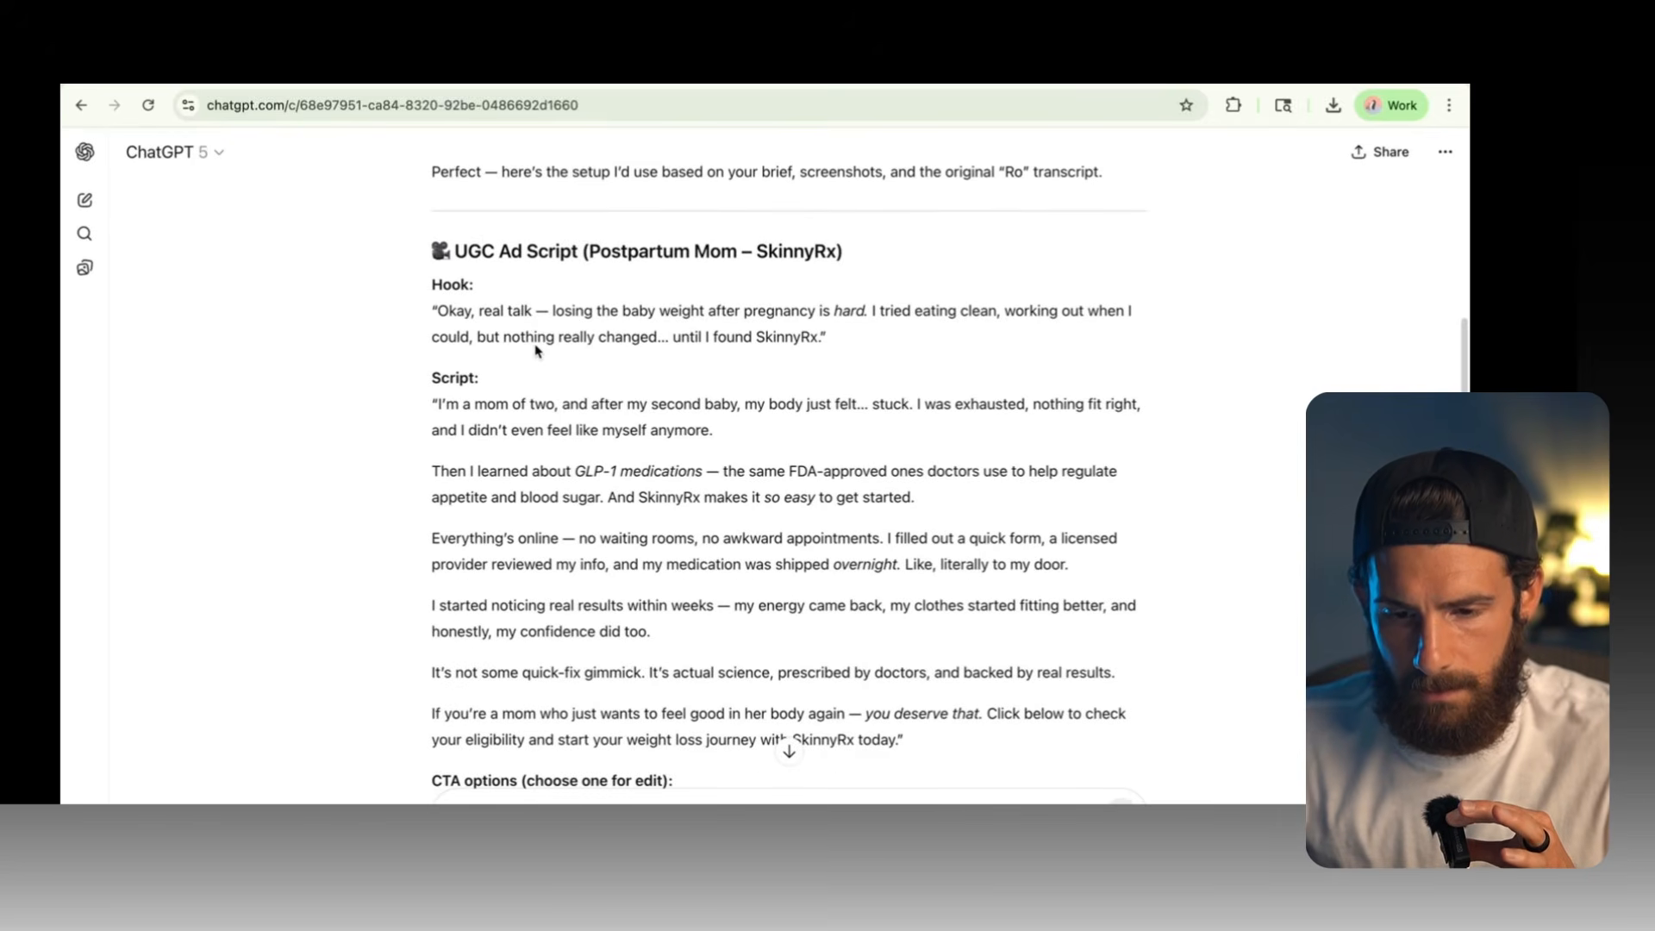
{"action": "scroll", "coordinate": [535, 347], "scroll_direction": "up", "scroll_amount": 1}
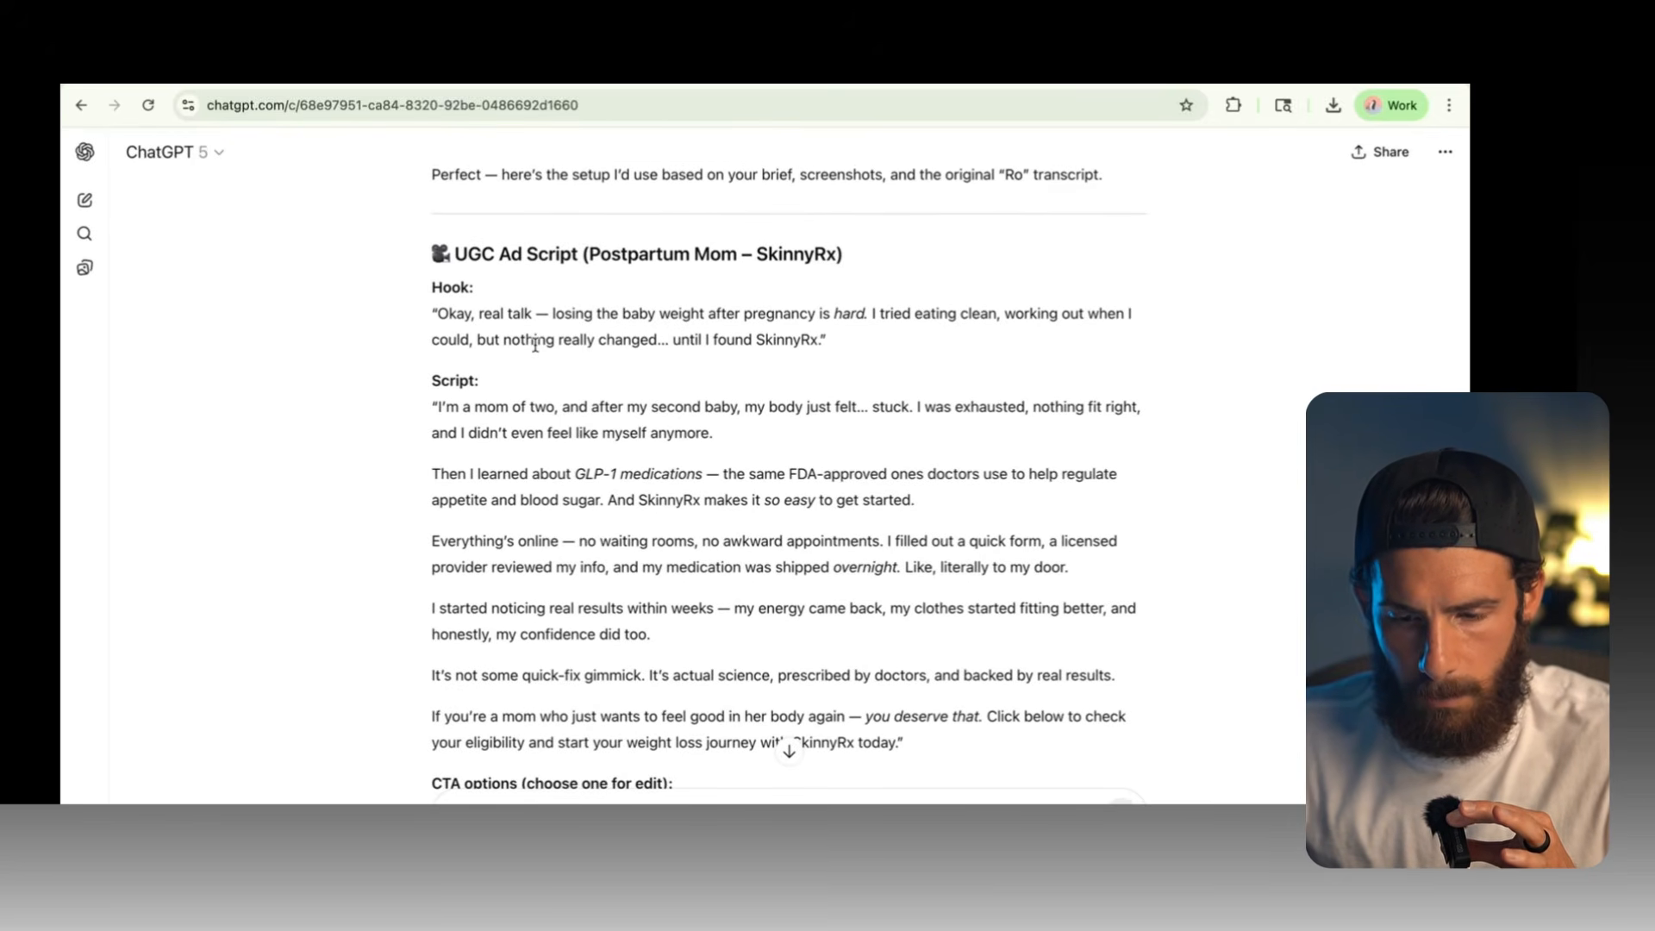
{"action": "scroll", "coordinate": [535, 345], "scroll_direction": "down", "scroll_amount": 2}
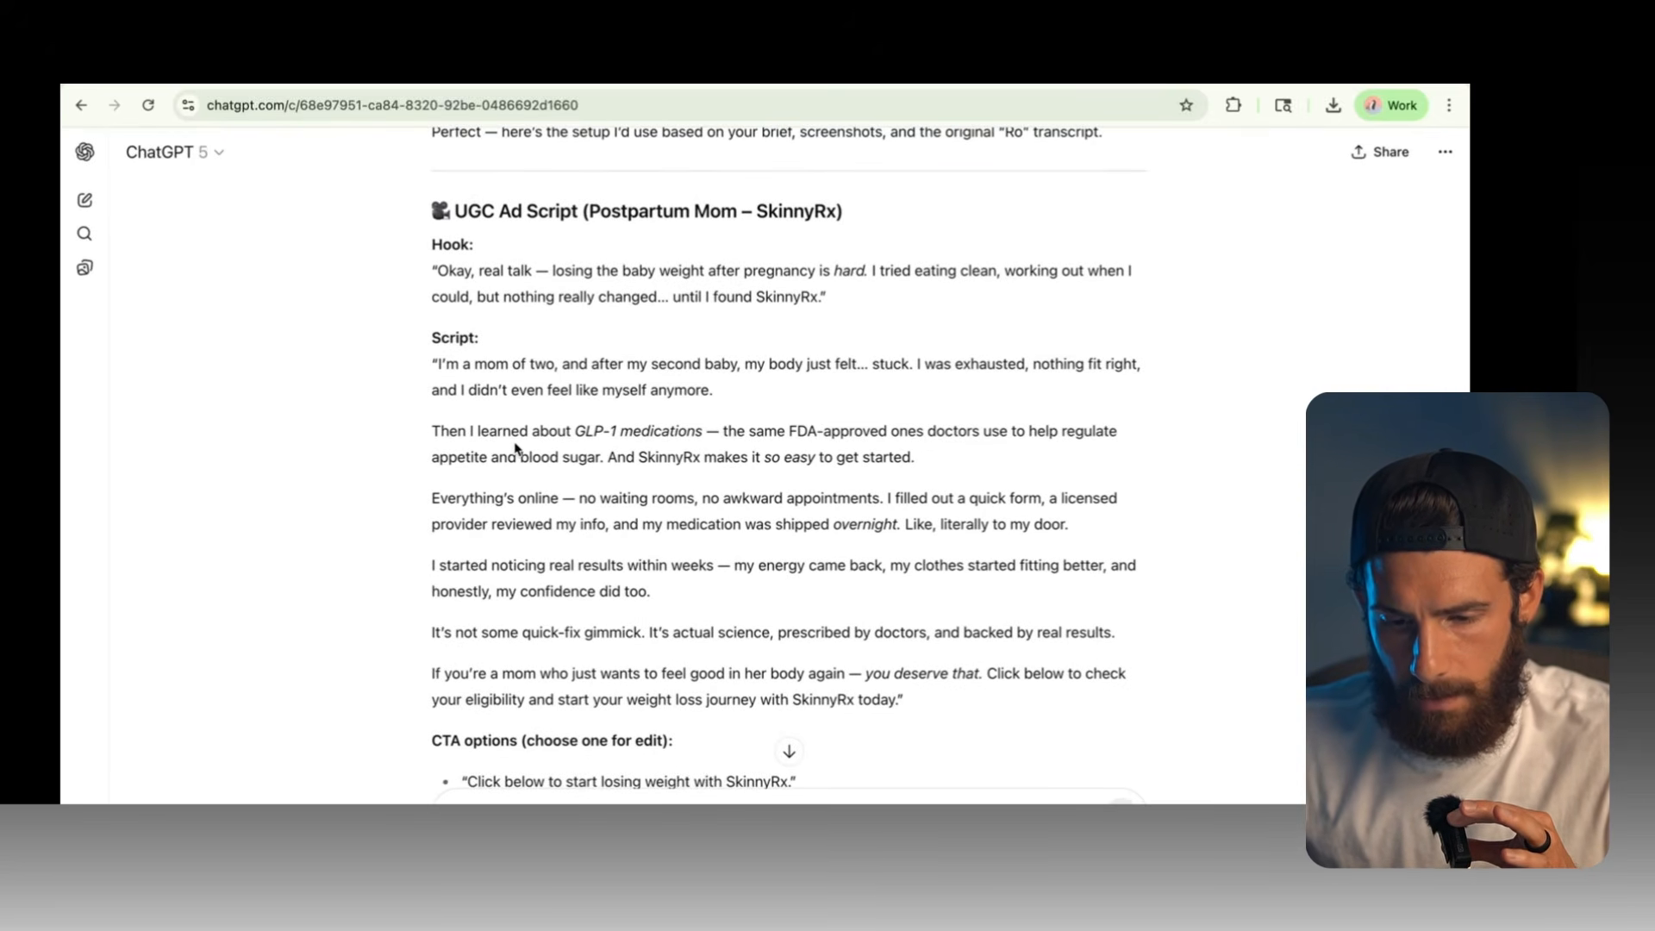
{"action": "scroll", "coordinate": [516, 447], "scroll_direction": "down", "scroll_amount": 4}
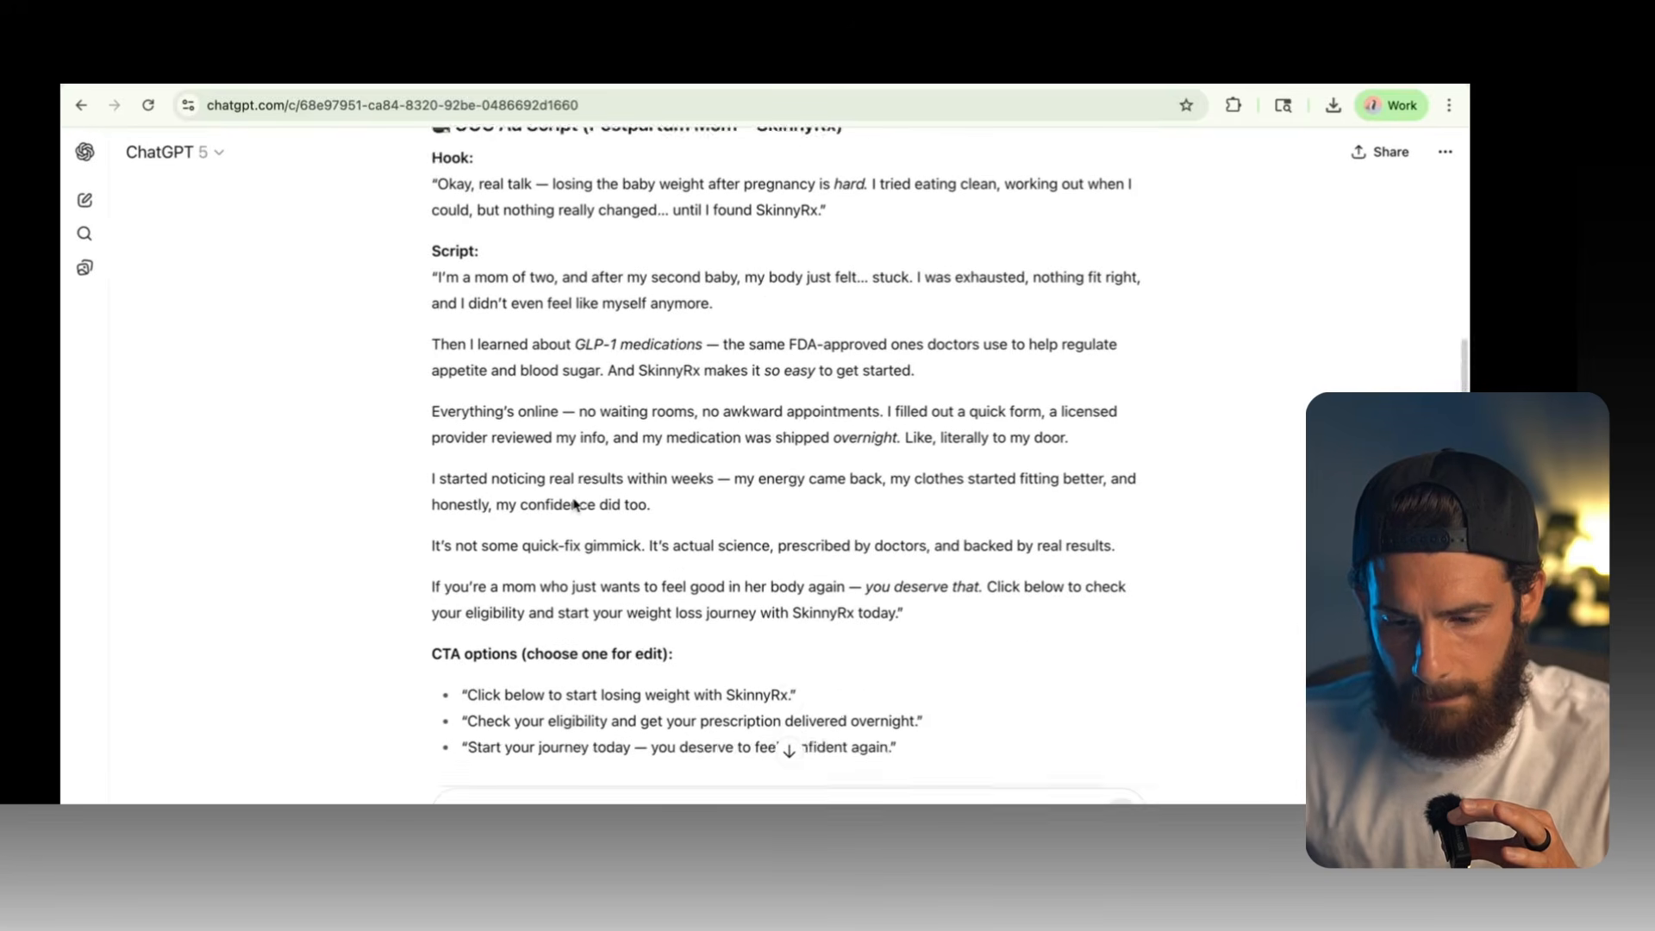
{"action": "scroll", "coordinate": [574, 504], "scroll_direction": "down", "scroll_amount": 10}
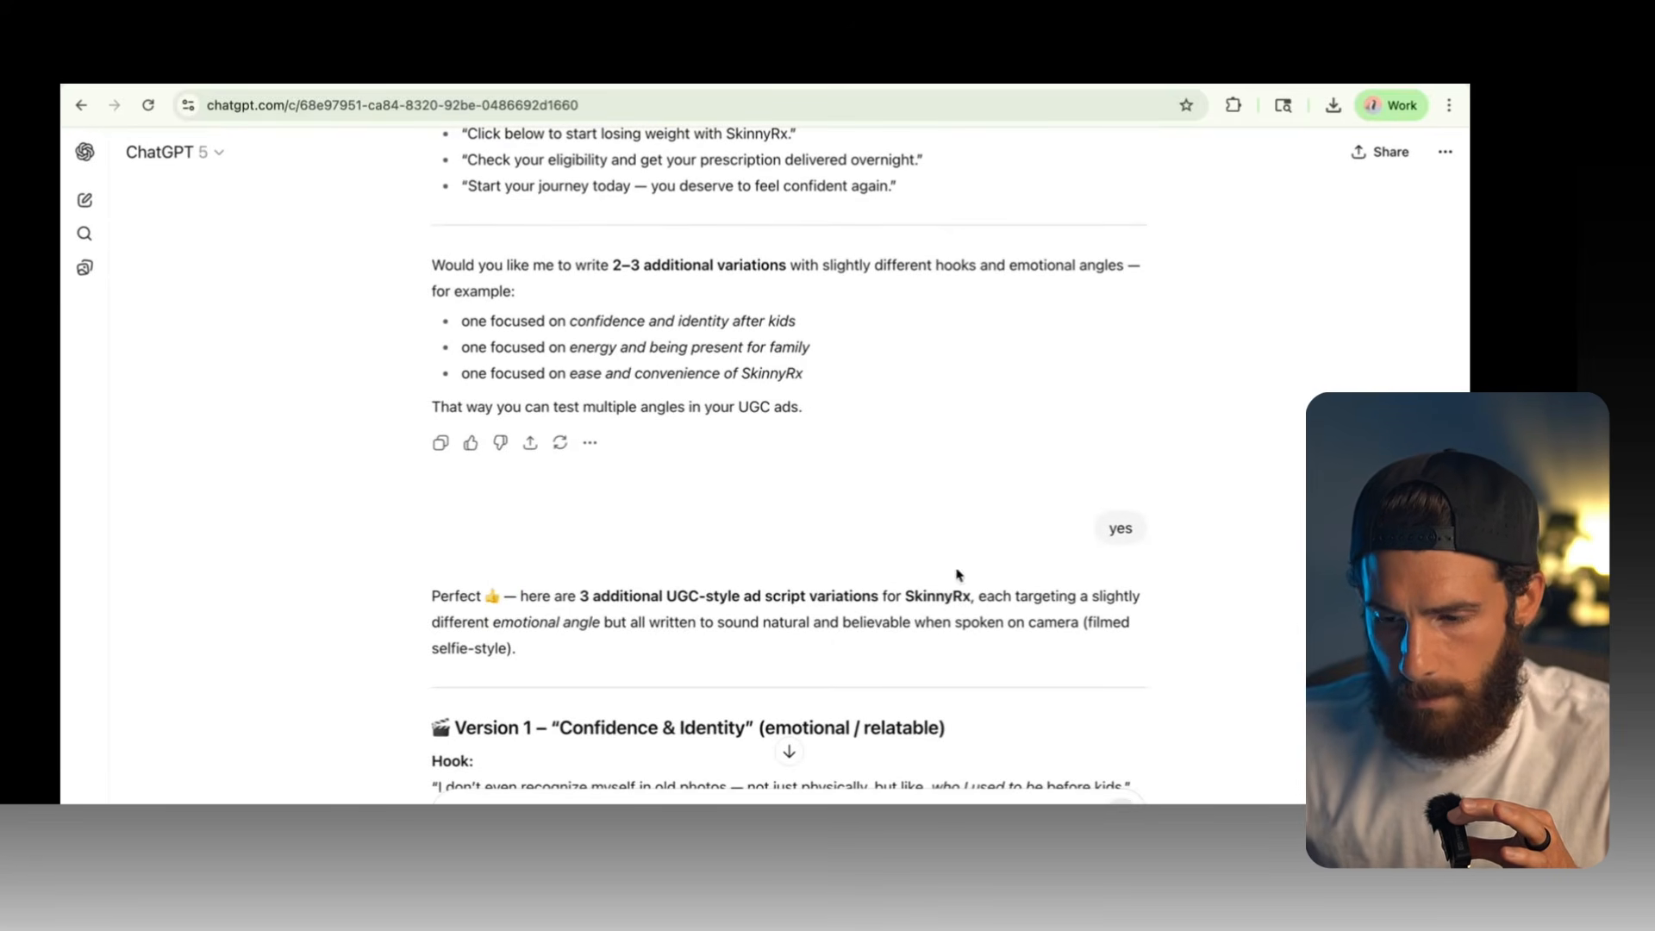
Step: Review the "Confidence & Identity" script variation, highlighting the closing words of its hook, "who I used to be before kids"
{"action": "scroll", "coordinate": [773, 651], "scroll_direction": "down", "scroll_amount": 8}
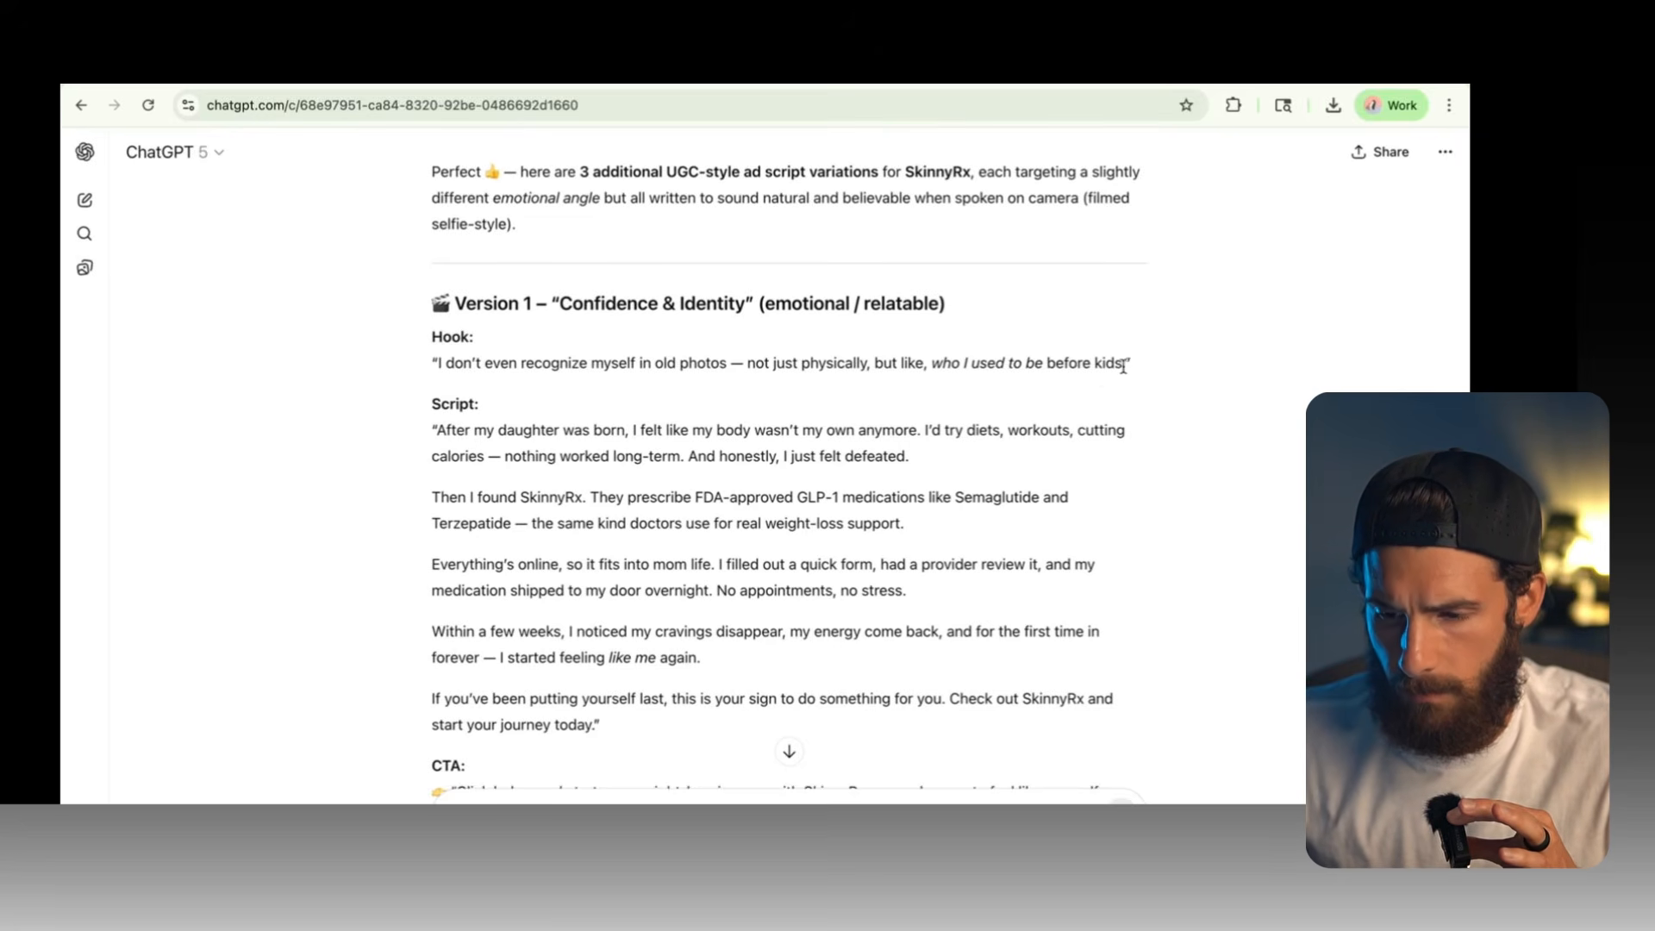
{"action": "left_click_drag", "start_coordinate": [1125, 366], "coordinate": [907, 364]}
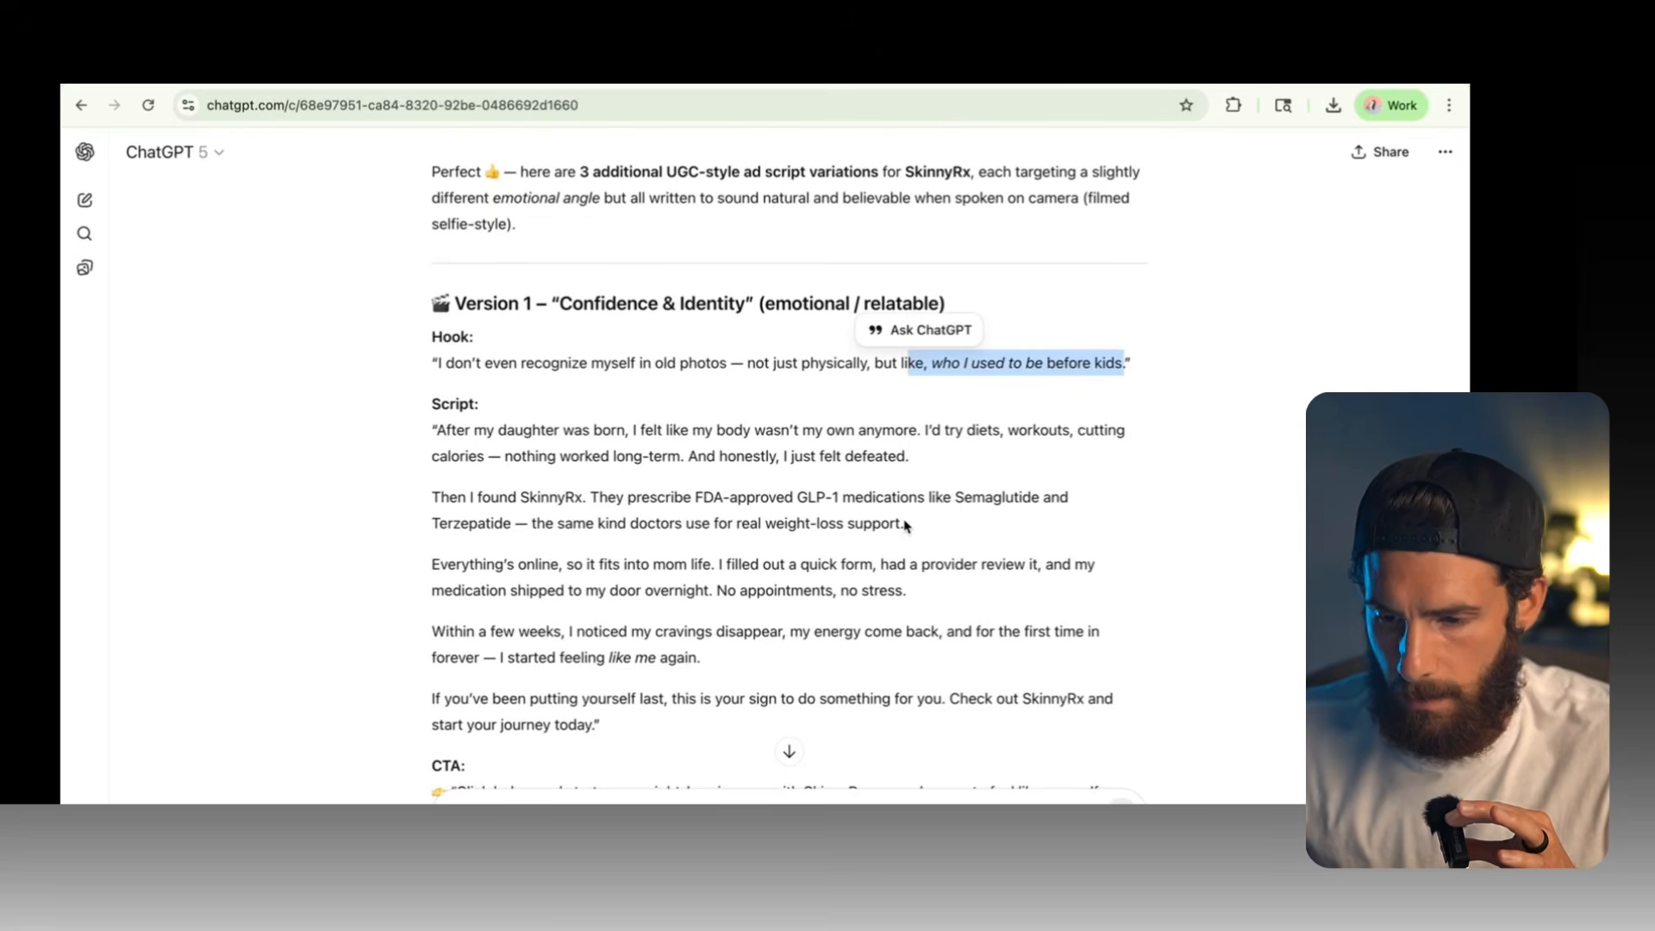
{"action": "scroll", "coordinate": [905, 526], "scroll_direction": "down", "scroll_amount": 1}
{"action": "scroll", "coordinate": [905, 526], "scroll_direction": "up", "scroll_amount": 1}
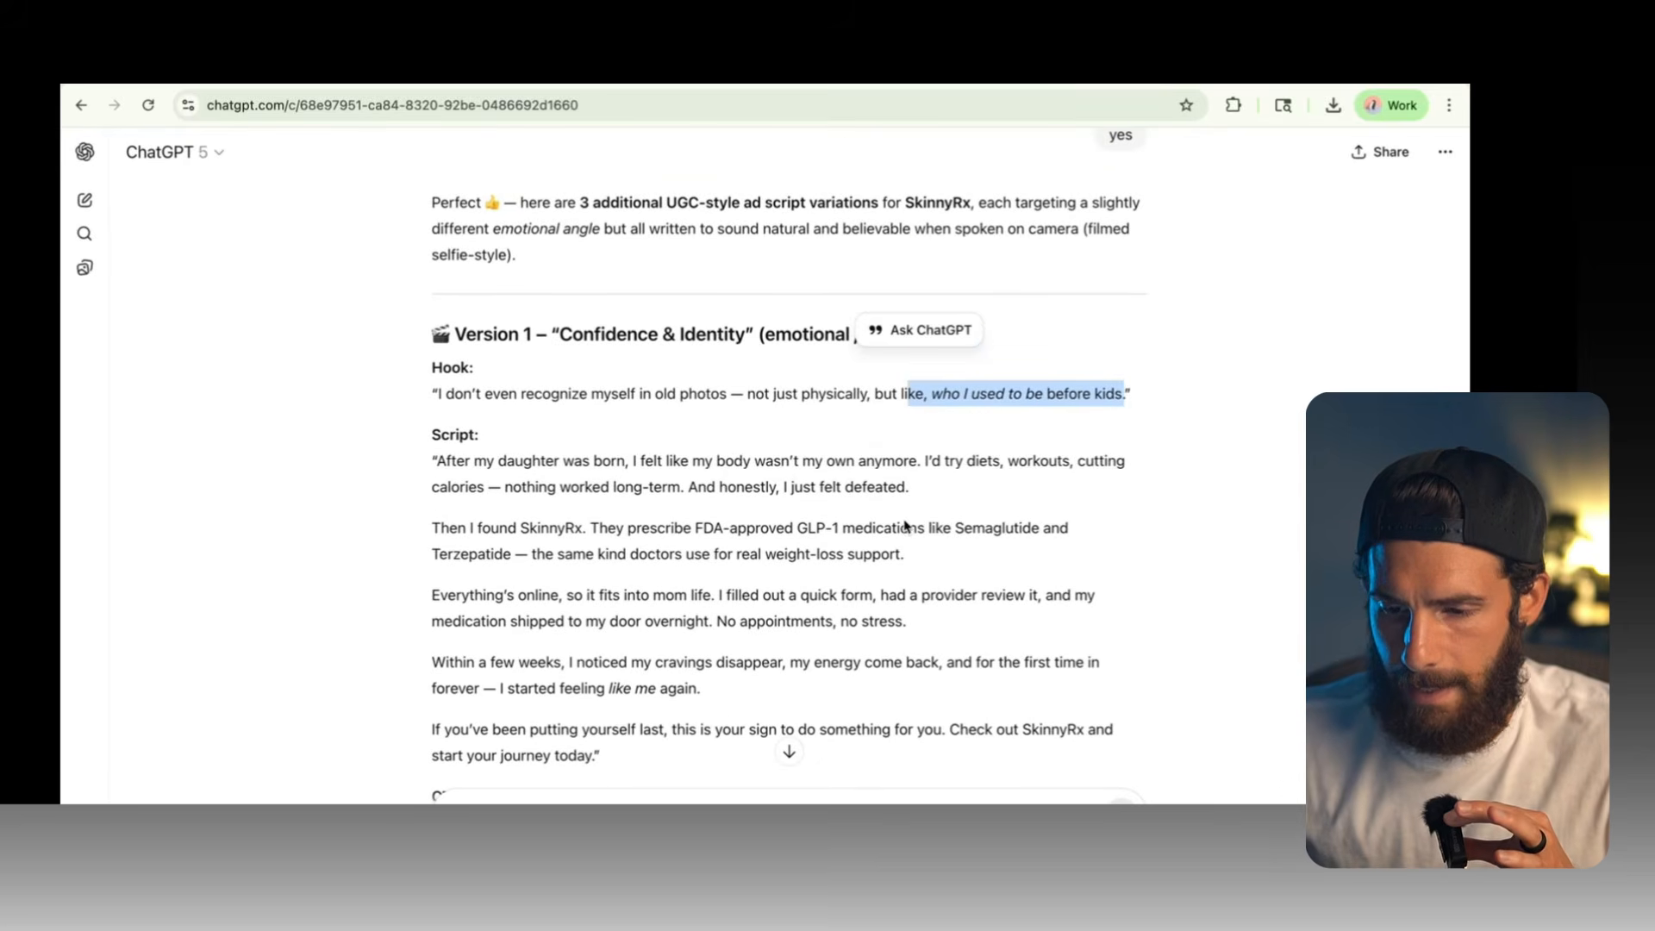
{"action": "left_click", "coordinate": [930, 392]}
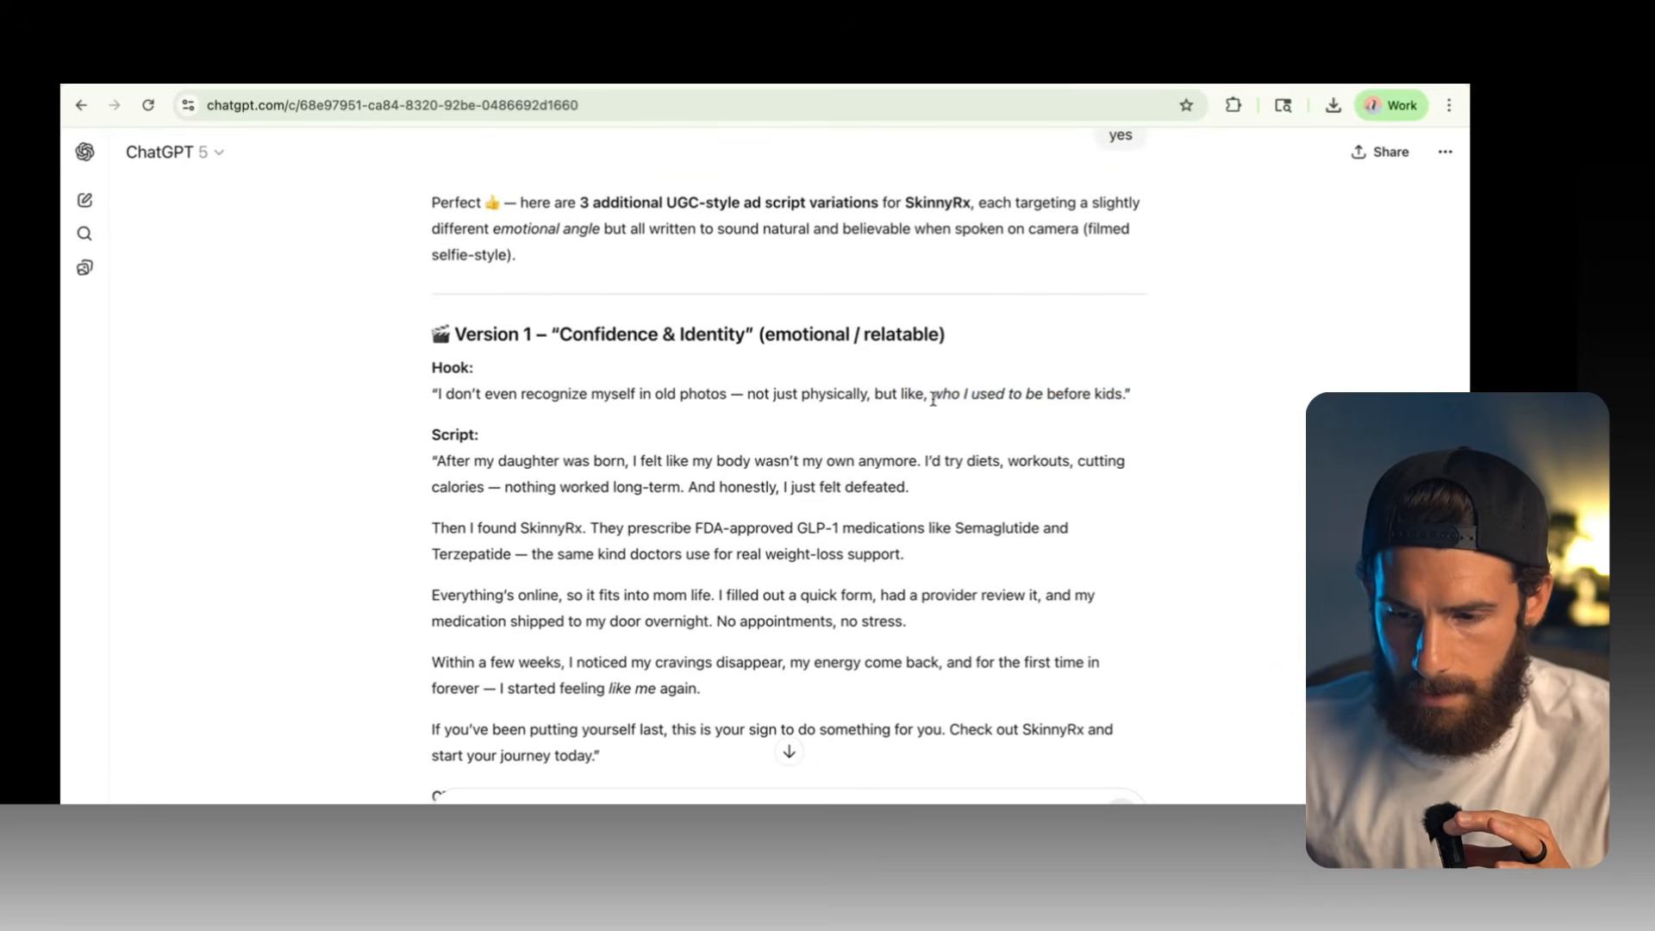
{"action": "left_click_drag", "start_coordinate": [933, 396], "coordinate": [1122, 397]}
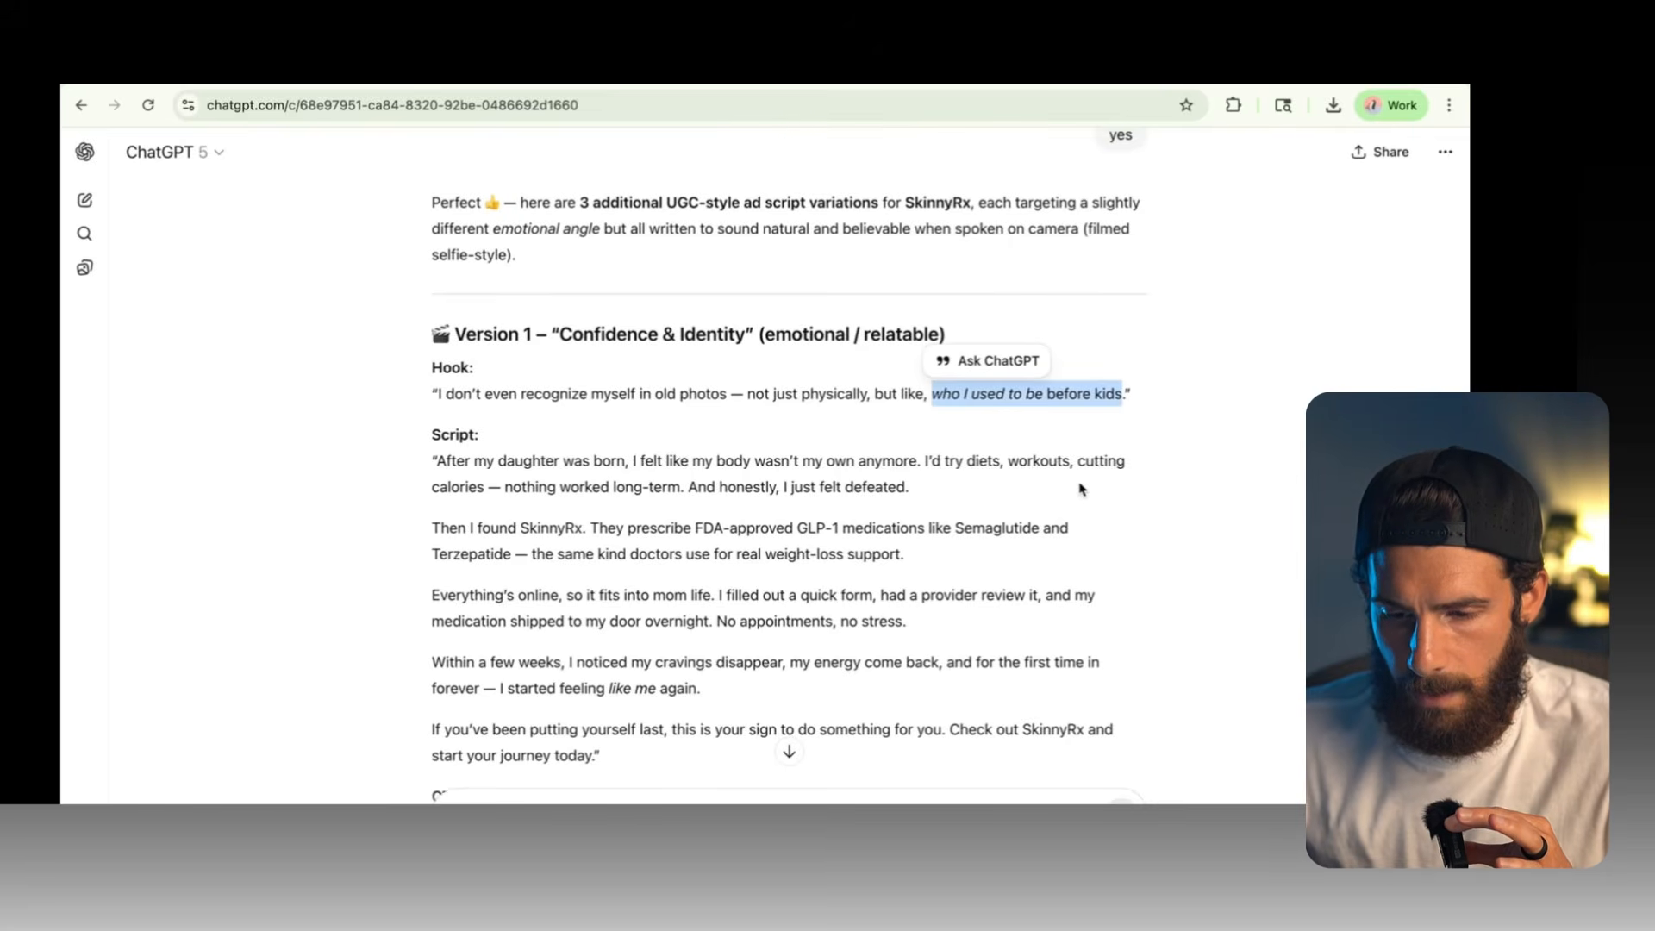
{"action": "scroll", "coordinate": [1080, 489], "scroll_direction": "down", "scroll_amount": 1}
{"action": "scroll", "coordinate": [1081, 489], "scroll_direction": "up", "scroll_amount": 1}
{"action": "scroll", "coordinate": [1078, 491], "scroll_direction": "down", "scroll_amount": 1}
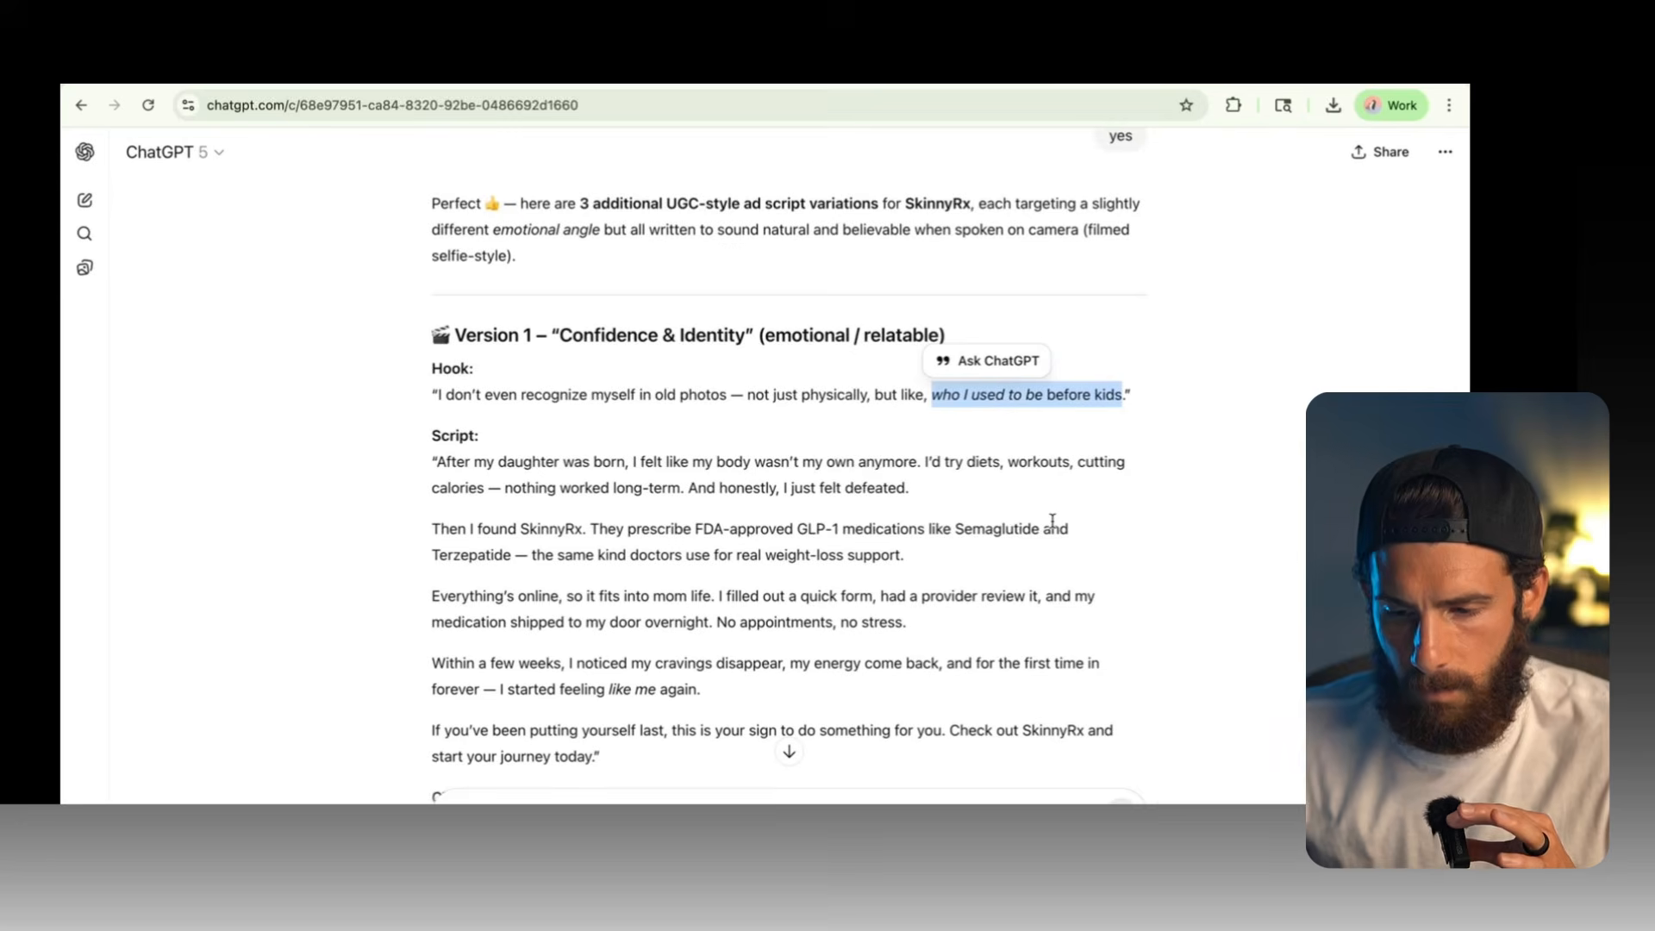
Step: Review the "Energy & Being Present" script variation, highlighting the opening of its hook about having kids while reading
{"action": "scroll", "coordinate": [1052, 522], "scroll_direction": "down", "scroll_amount": 5}
{"action": "scroll", "coordinate": [1053, 523], "scroll_direction": "down", "scroll_amount": 3}
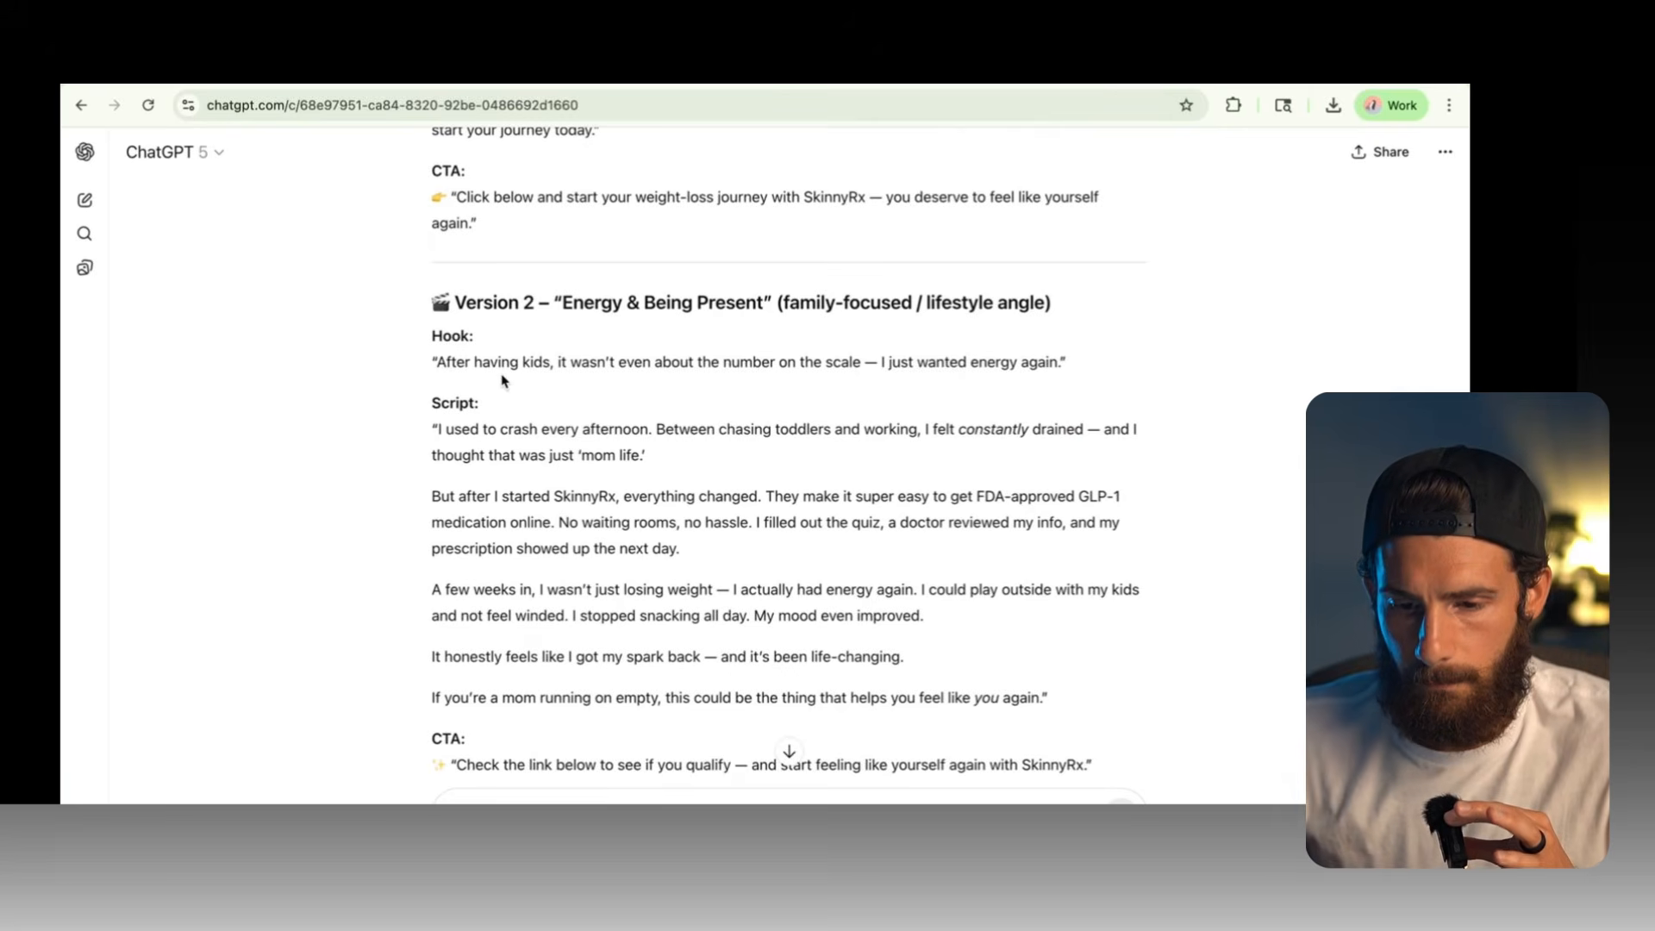
{"action": "left_click_drag", "start_coordinate": [436, 362], "coordinate": [552, 362]}
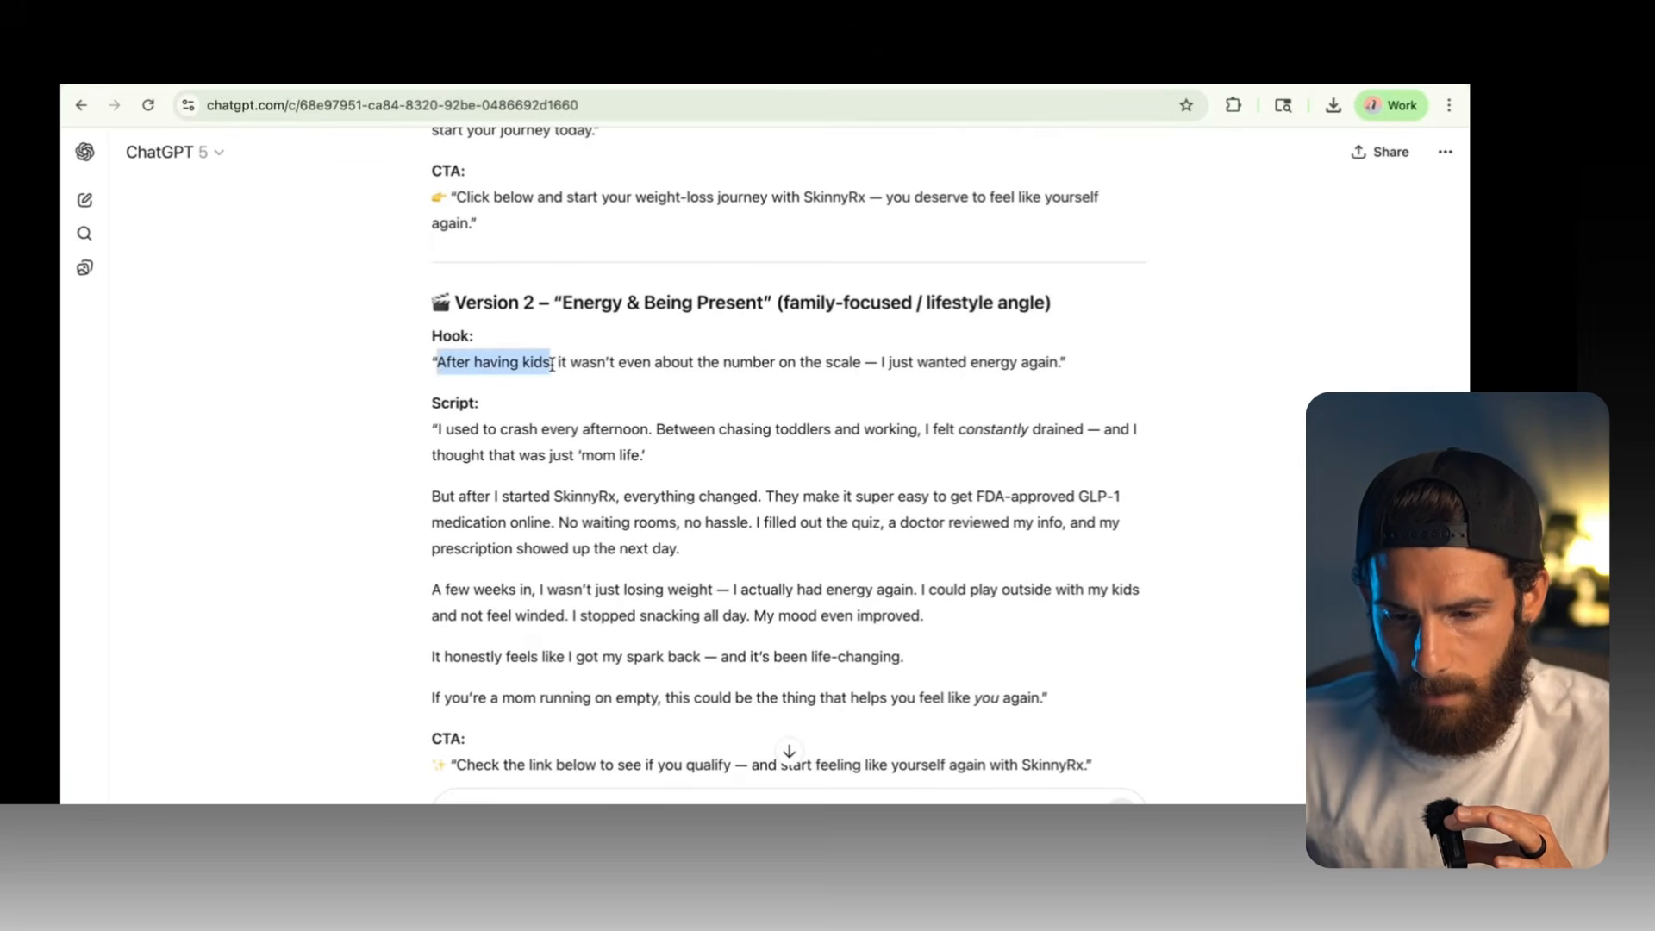
{"action": "left_click_drag", "start_coordinate": [551, 366], "coordinate": [787, 362]}
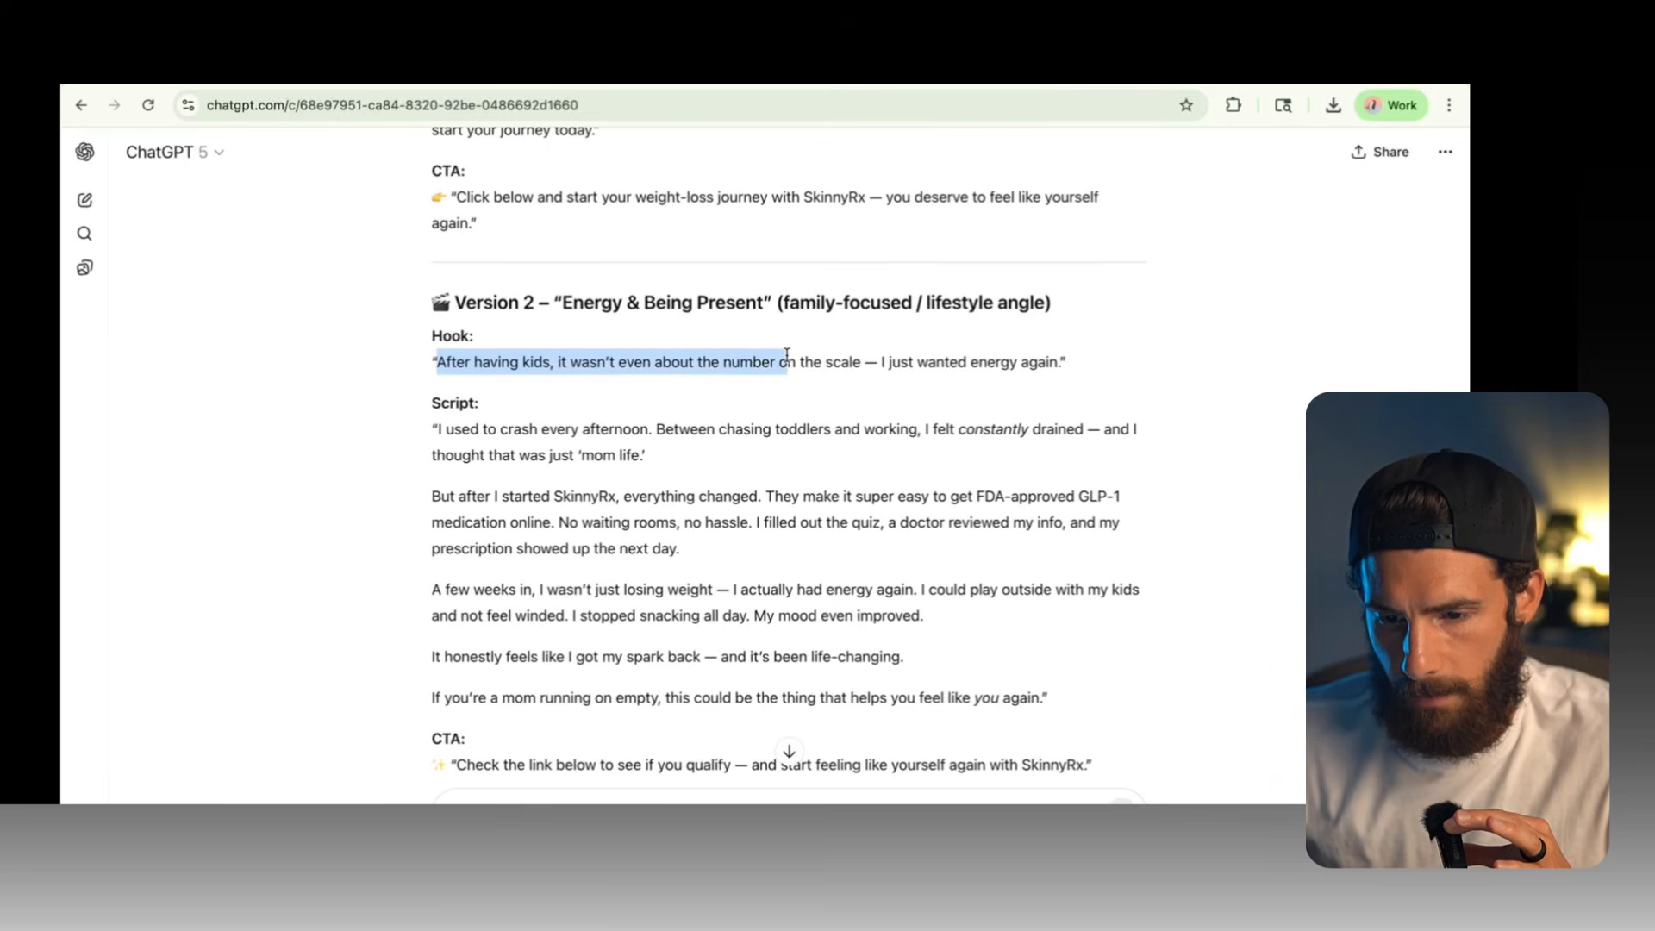
{"action": "scroll", "coordinate": [923, 369], "scroll_direction": "down", "scroll_amount": 1}
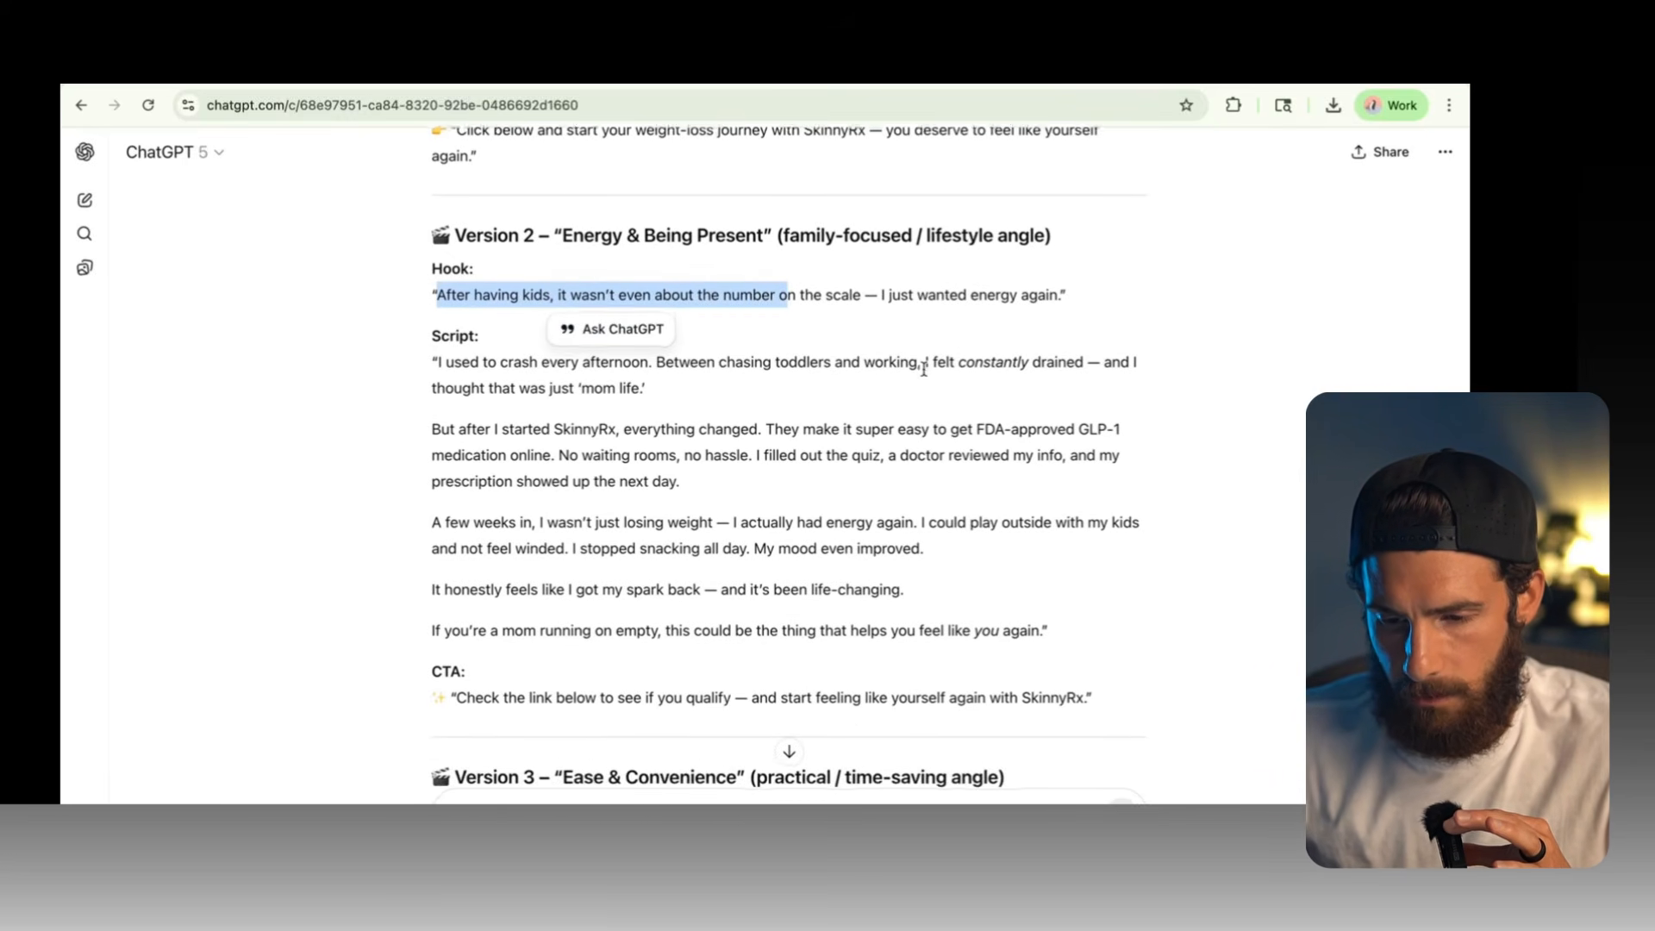
{"action": "left_click", "coordinate": [923, 369]}
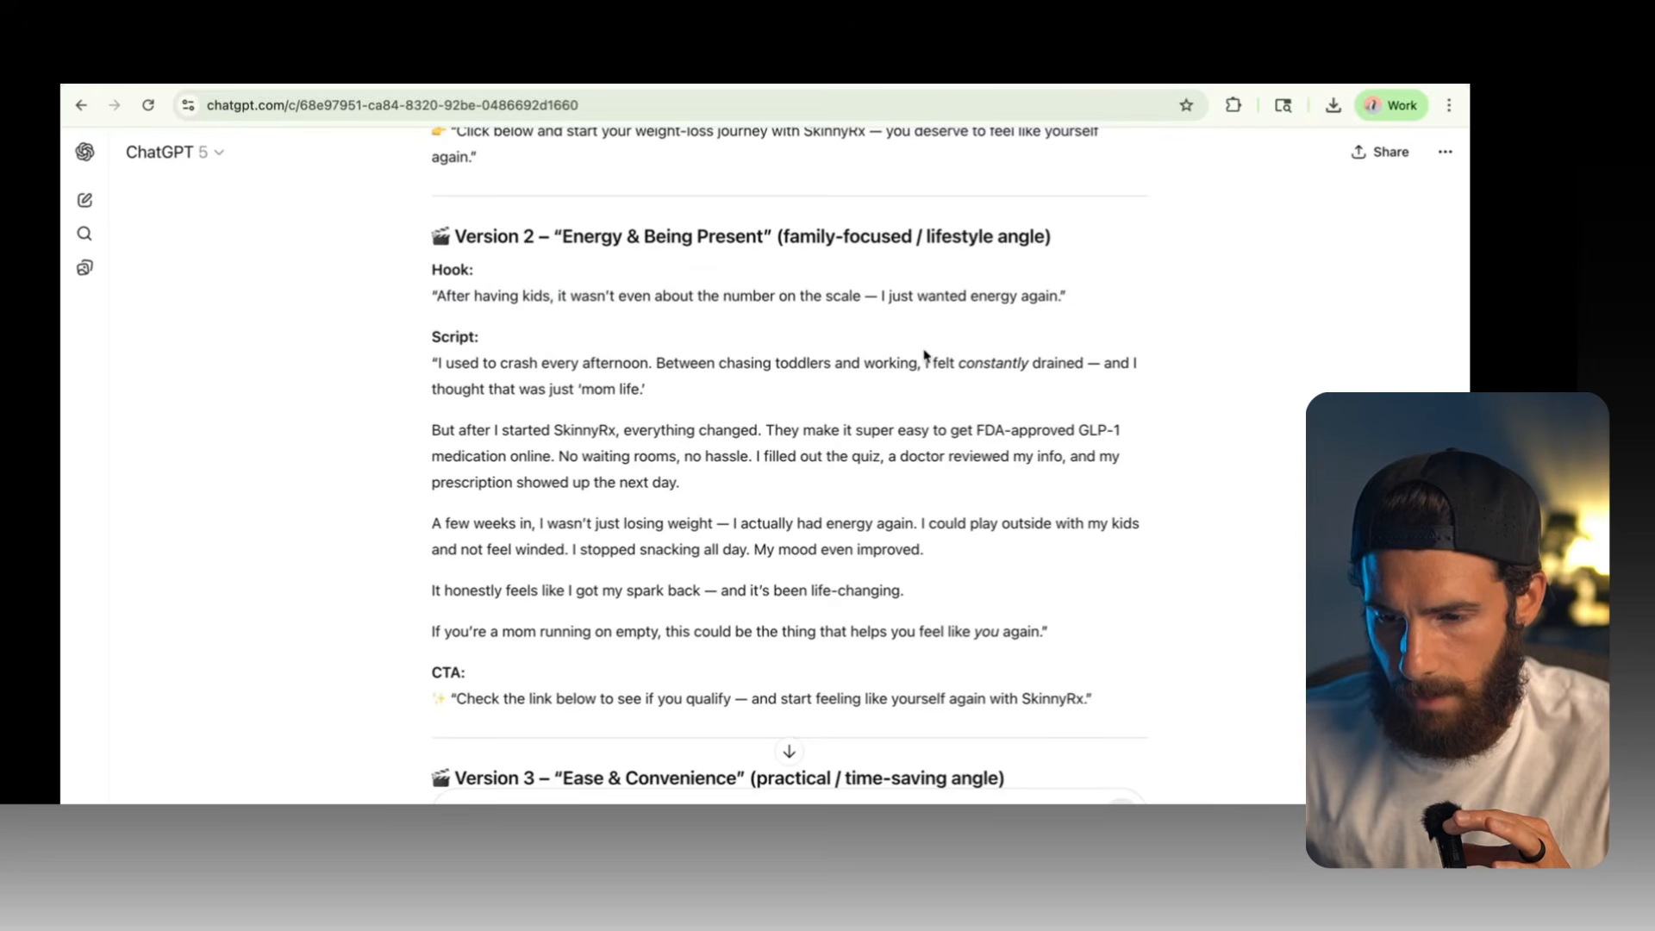
{"action": "scroll", "coordinate": [922, 340], "scroll_direction": "down", "scroll_amount": 1}
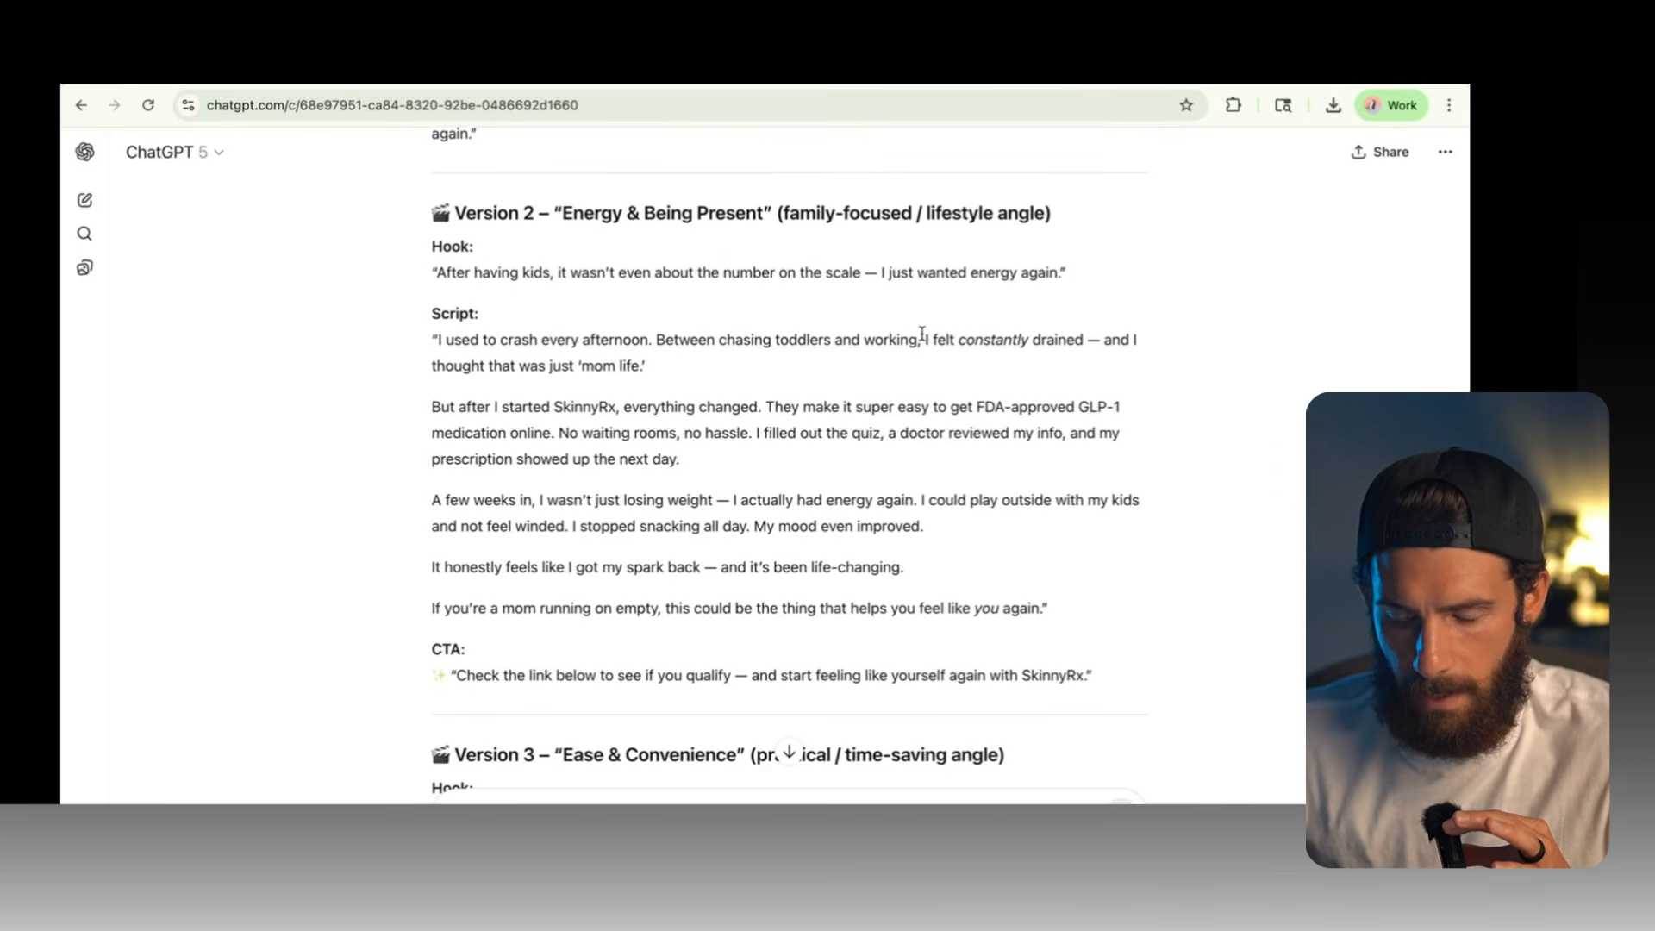
Step: Read the body and CTA of the "Energy & Being Present" script variation
{"action": "scroll", "coordinate": [922, 334], "scroll_direction": "up", "scroll_amount": 1}
{"action": "scroll", "coordinate": [923, 333], "scroll_direction": "down", "scroll_amount": 1}
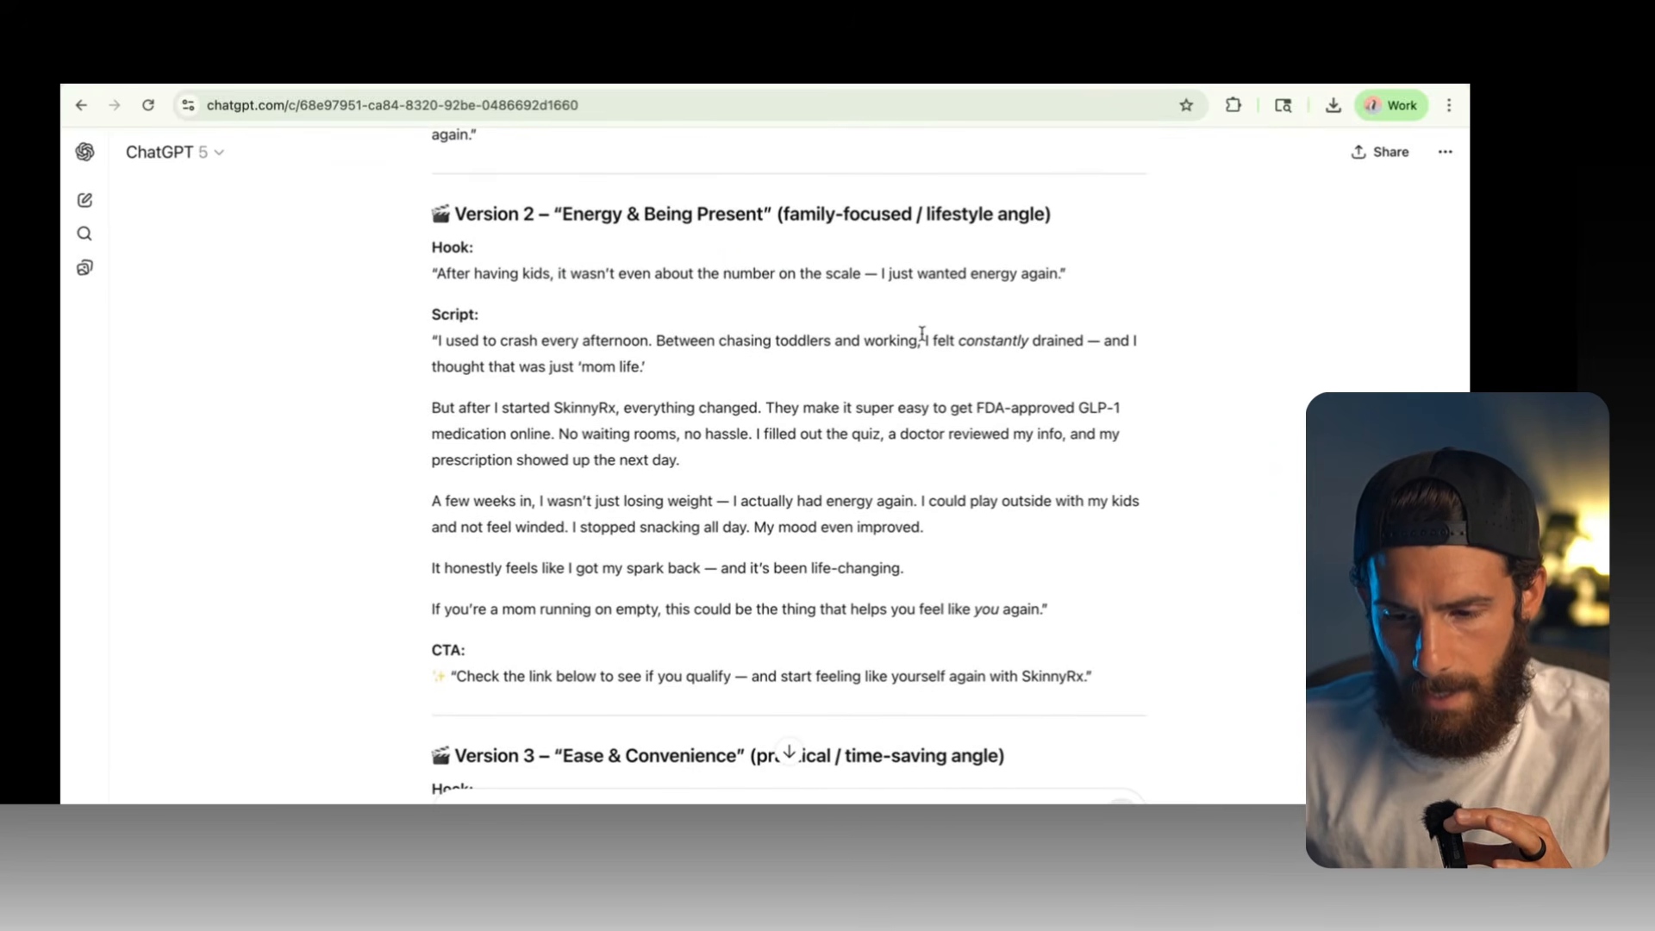
{"action": "scroll", "coordinate": [922, 333], "scroll_direction": "up", "scroll_amount": 1}
{"action": "scroll", "coordinate": [922, 339], "scroll_direction": "down", "scroll_amount": 3}
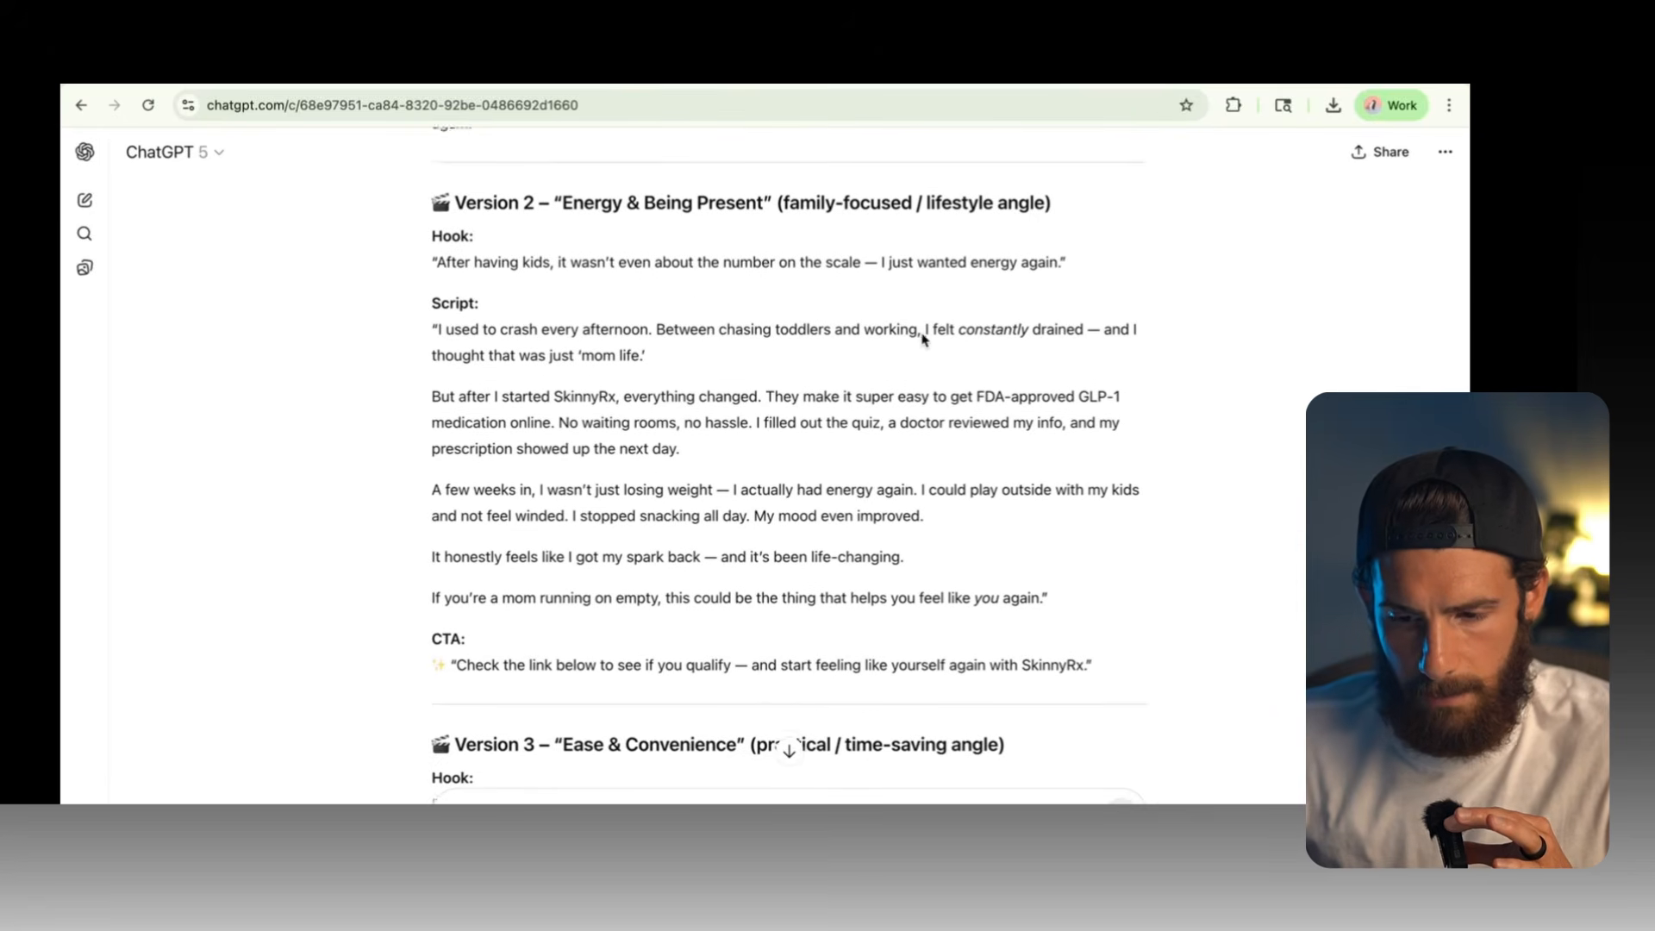
Step: Review the "Ease & Convenience" script variation, highlighting its hook about not having time for doctor appointments
{"action": "scroll", "coordinate": [922, 333], "scroll_direction": "down", "scroll_amount": 4}
{"action": "scroll", "coordinate": [922, 336], "scroll_direction": "down", "scroll_amount": 5}
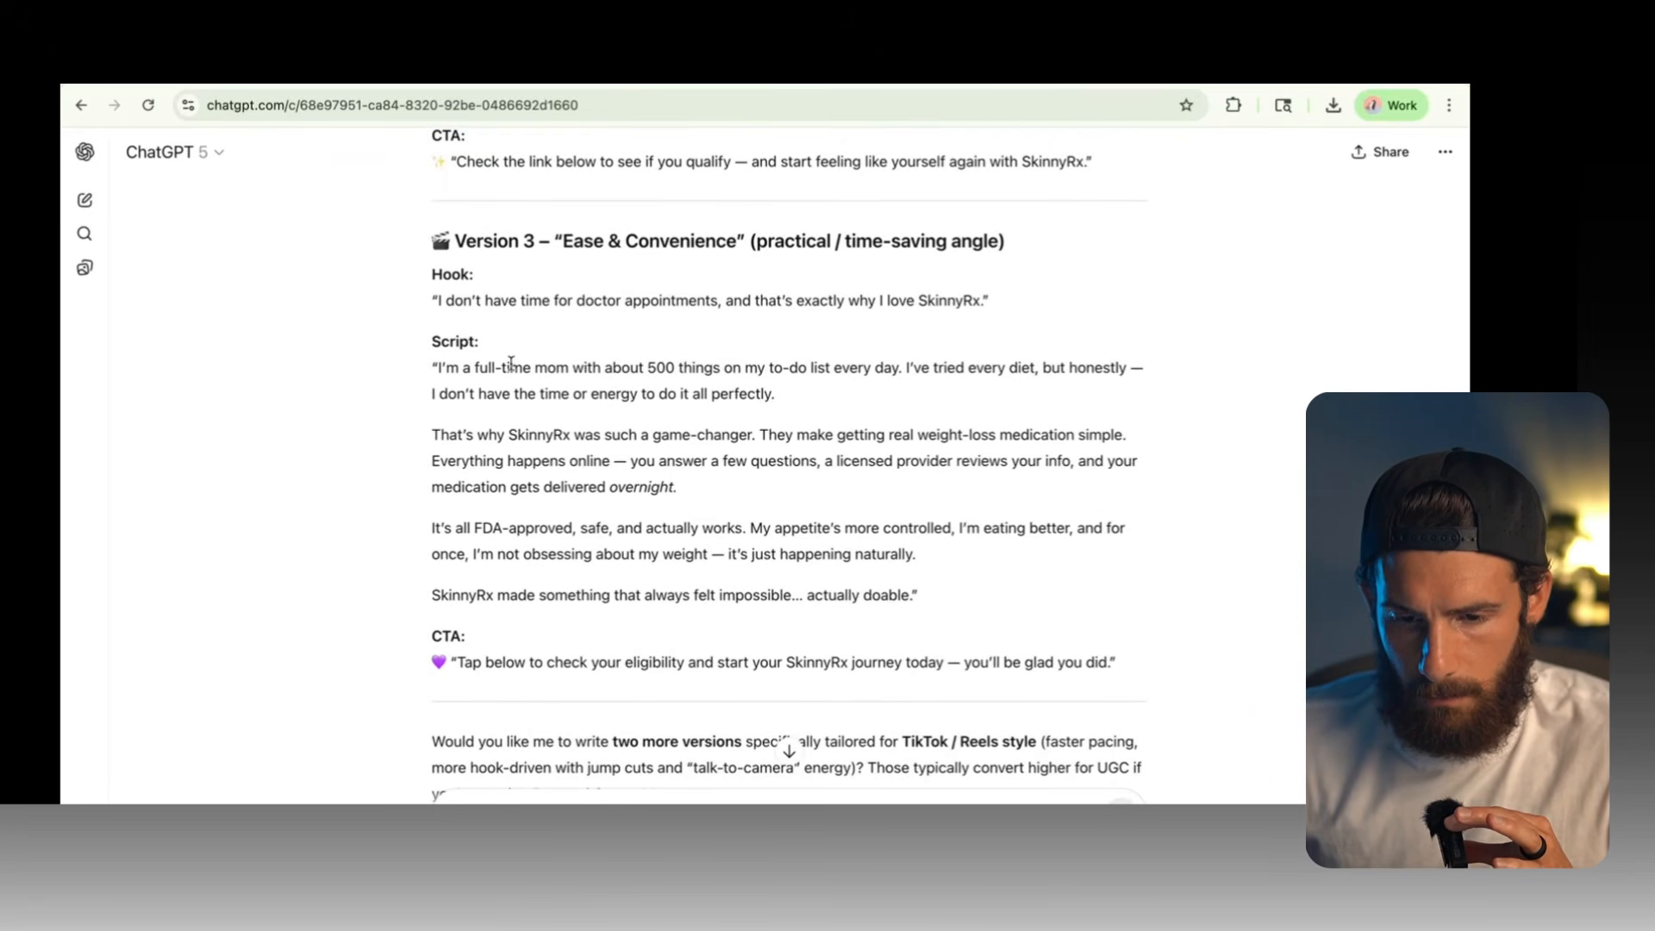
{"action": "left_click_drag", "start_coordinate": [438, 301], "coordinate": [724, 306]}
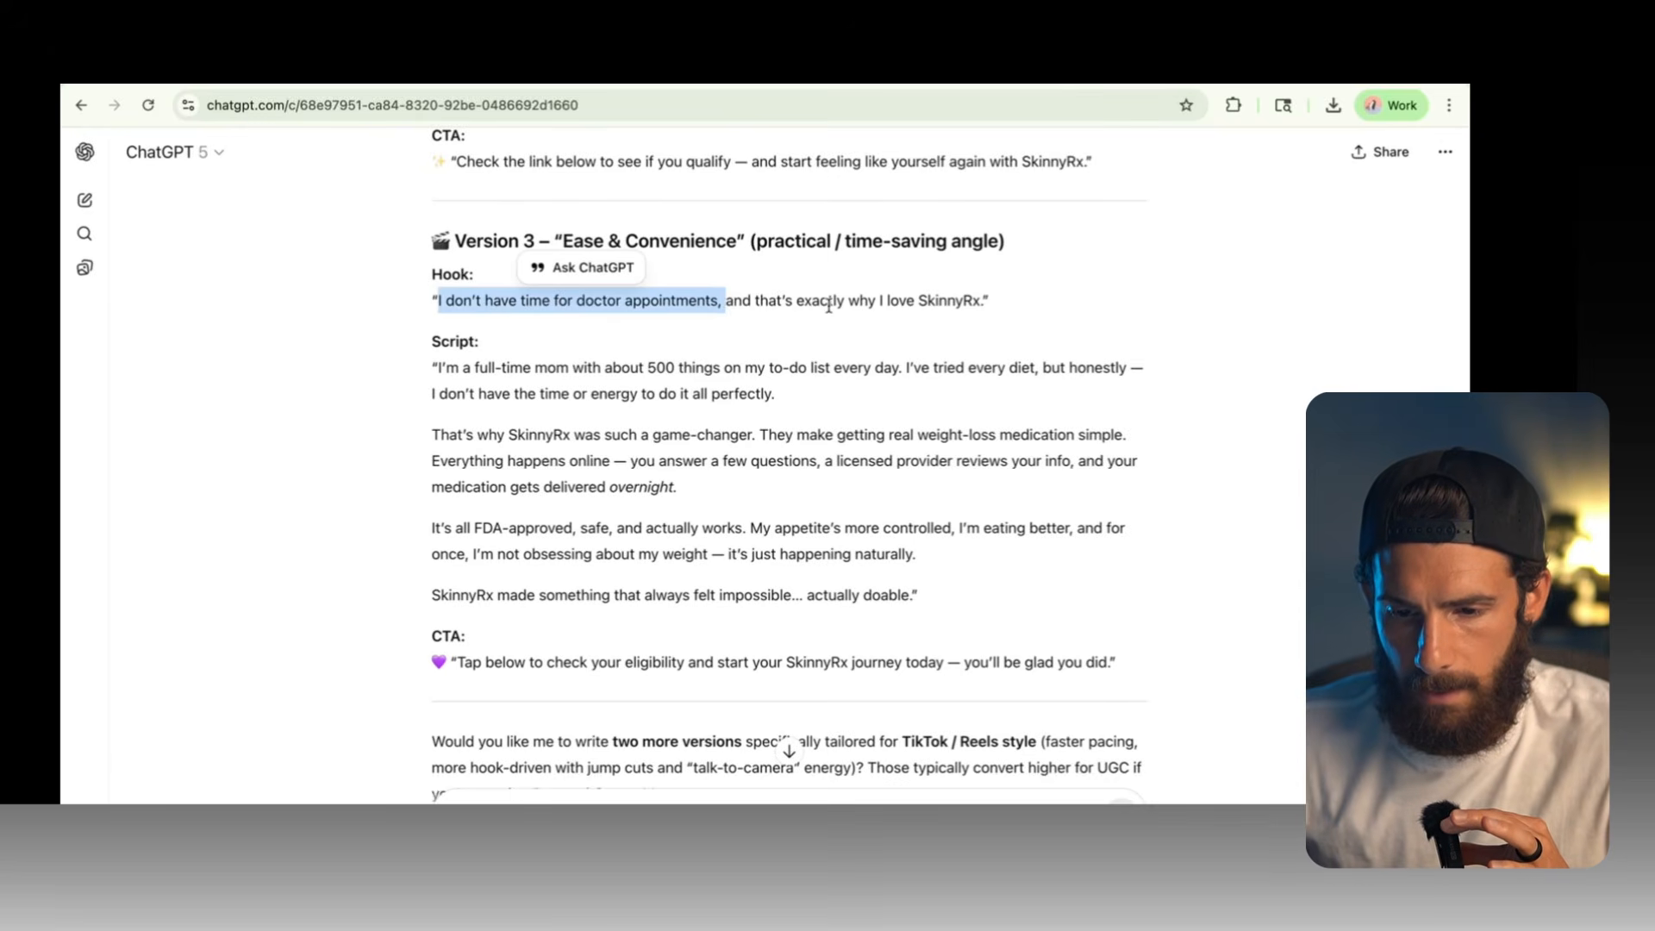
{"action": "left_click_drag", "start_coordinate": [986, 304], "coordinate": [443, 301]}
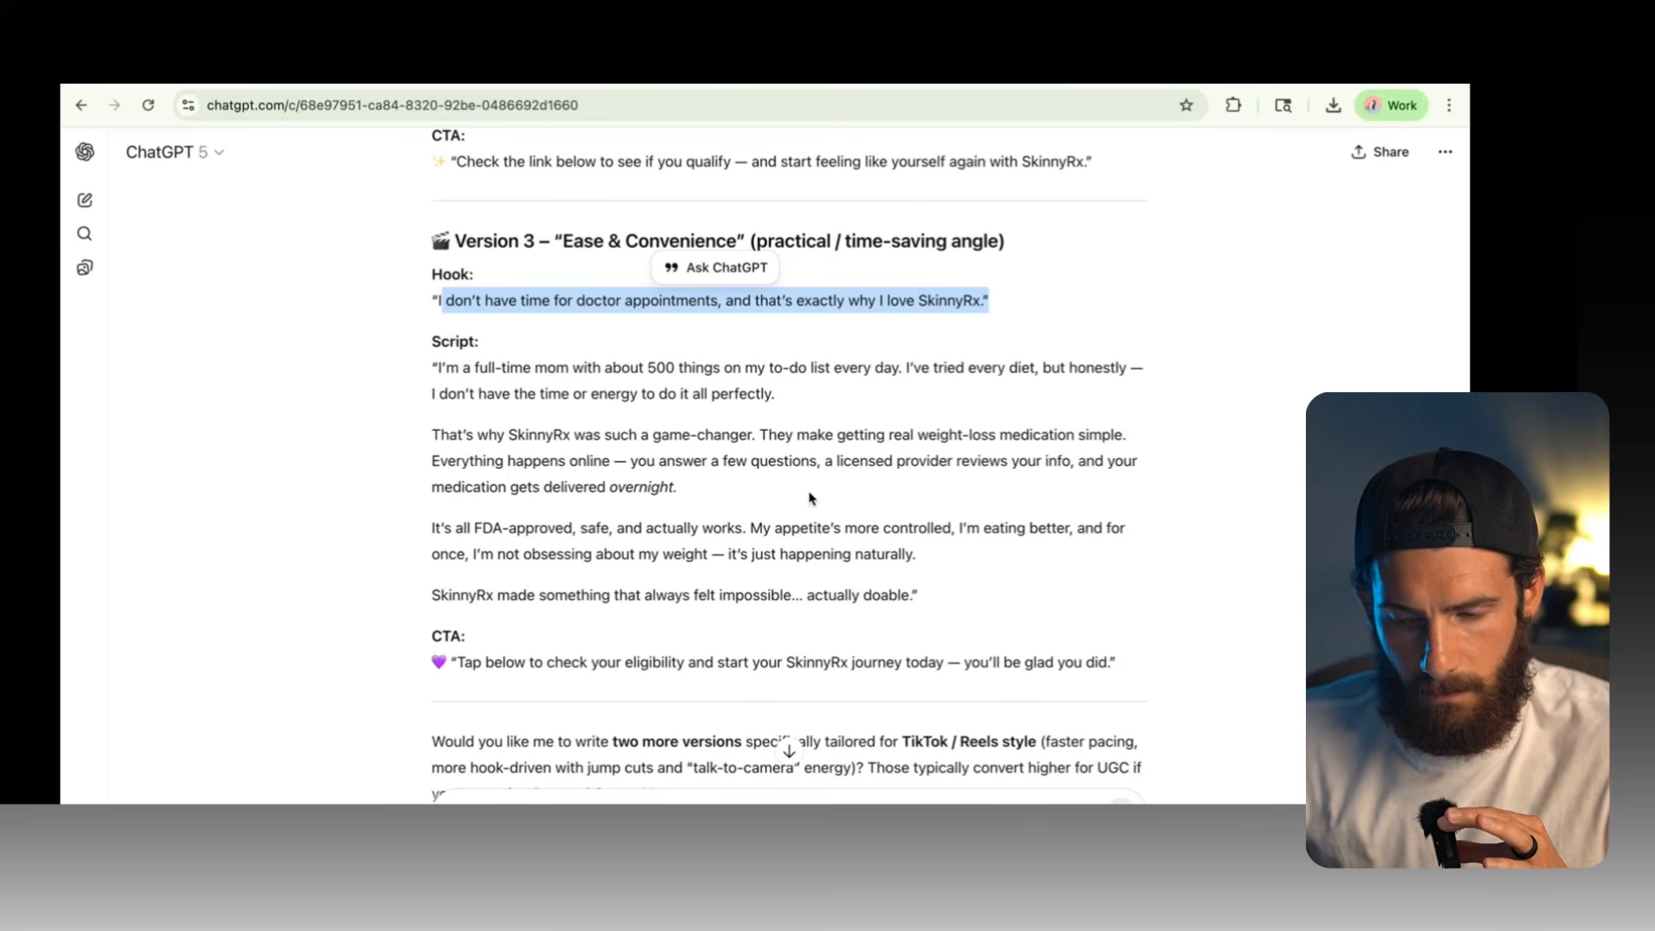
{"action": "scroll", "coordinate": [811, 501], "scroll_direction": "down", "scroll_amount": 1}
{"action": "scroll", "coordinate": [810, 502], "scroll_direction": "up", "scroll_amount": 4}
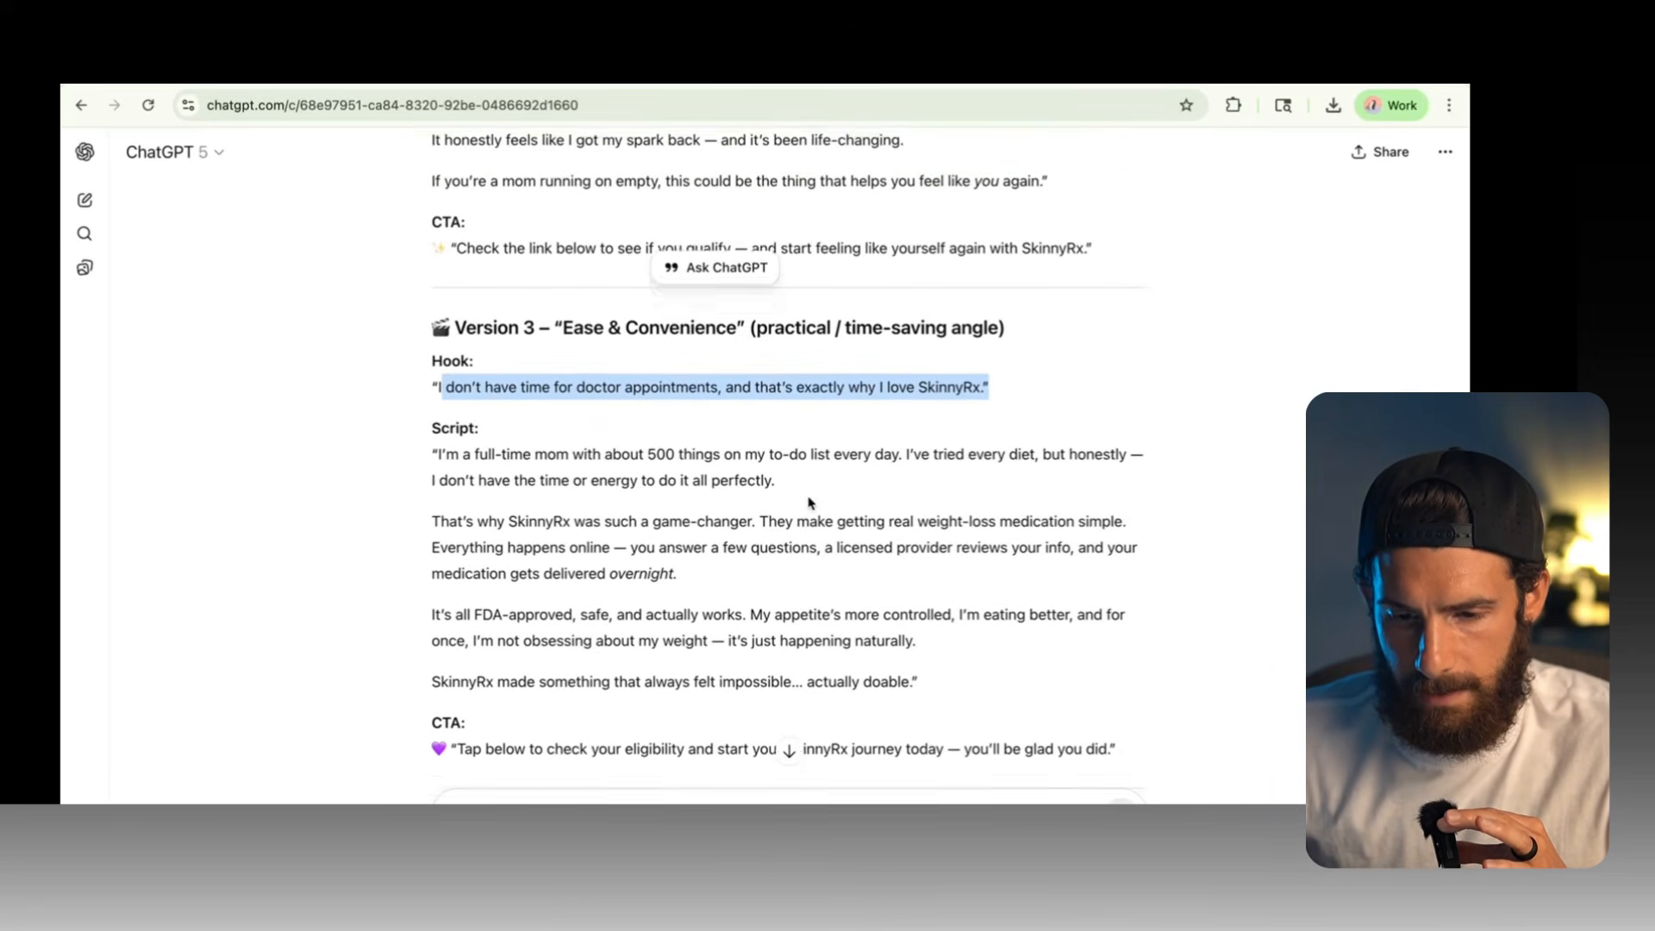
{"action": "scroll", "coordinate": [604, 471], "scroll_direction": "up", "scroll_amount": 5}
{"action": "scroll", "coordinate": [604, 470], "scroll_direction": "up", "scroll_amount": 5}
{"action": "scroll", "coordinate": [603, 480], "scroll_direction": "down", "scroll_amount": 7}
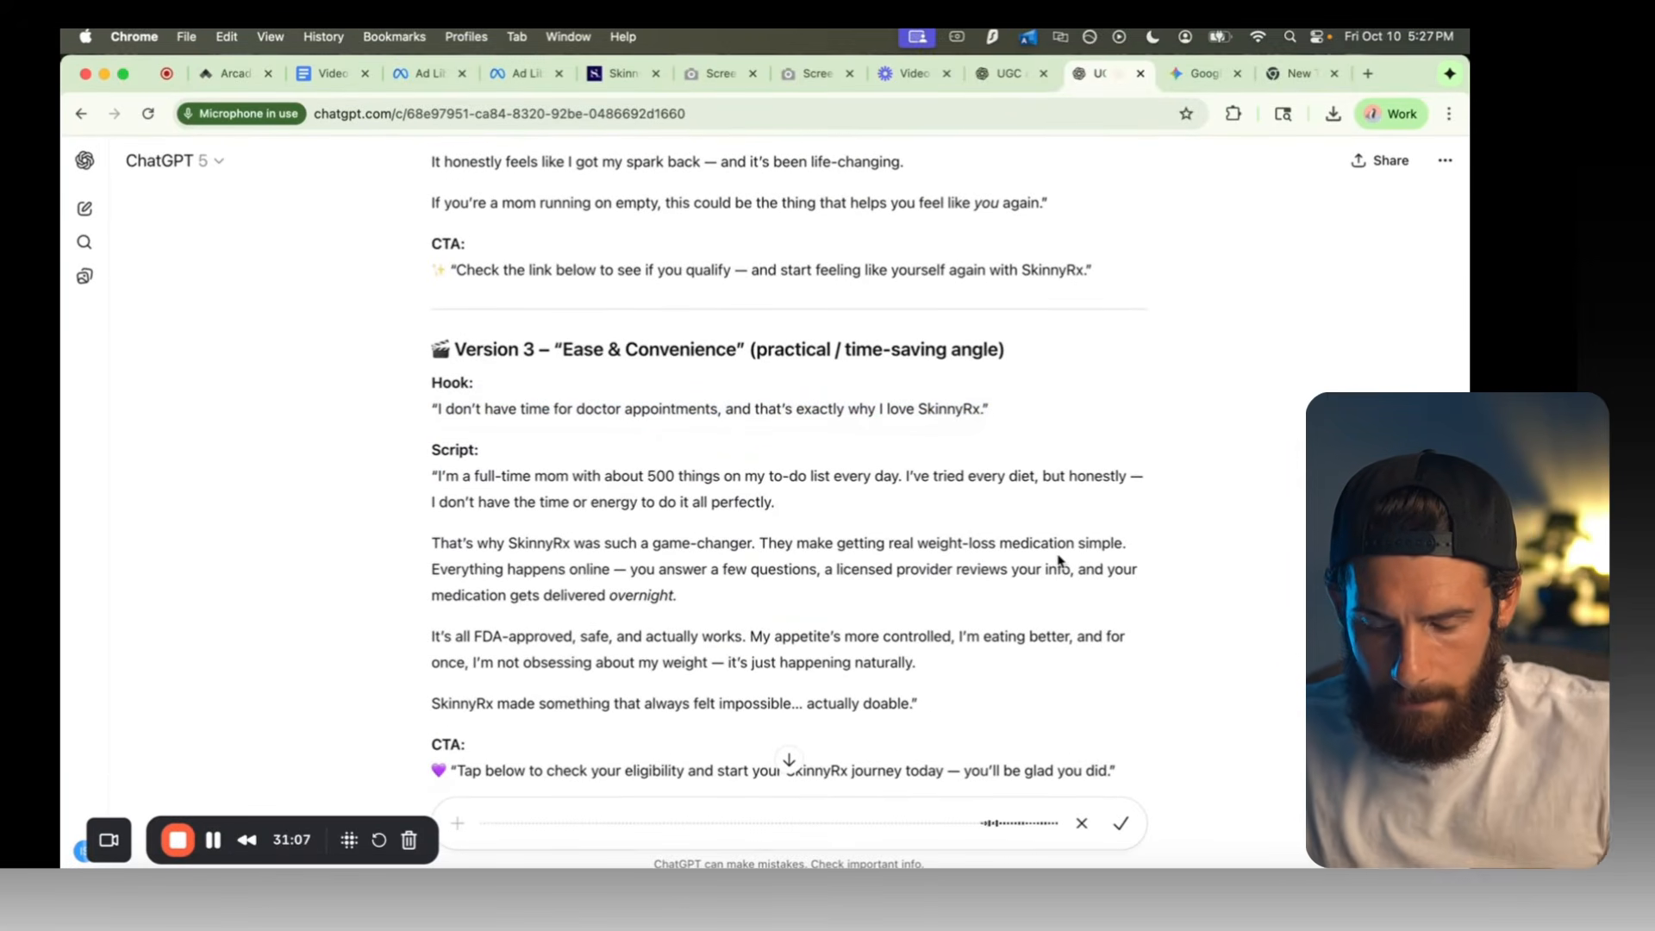
Step: Dictate feedback for ChatGPT while going back over the original postpartum mom UGC script for SkinnyRx
{"action": "scroll", "coordinate": [1060, 561], "scroll_direction": "up", "scroll_amount": 20}
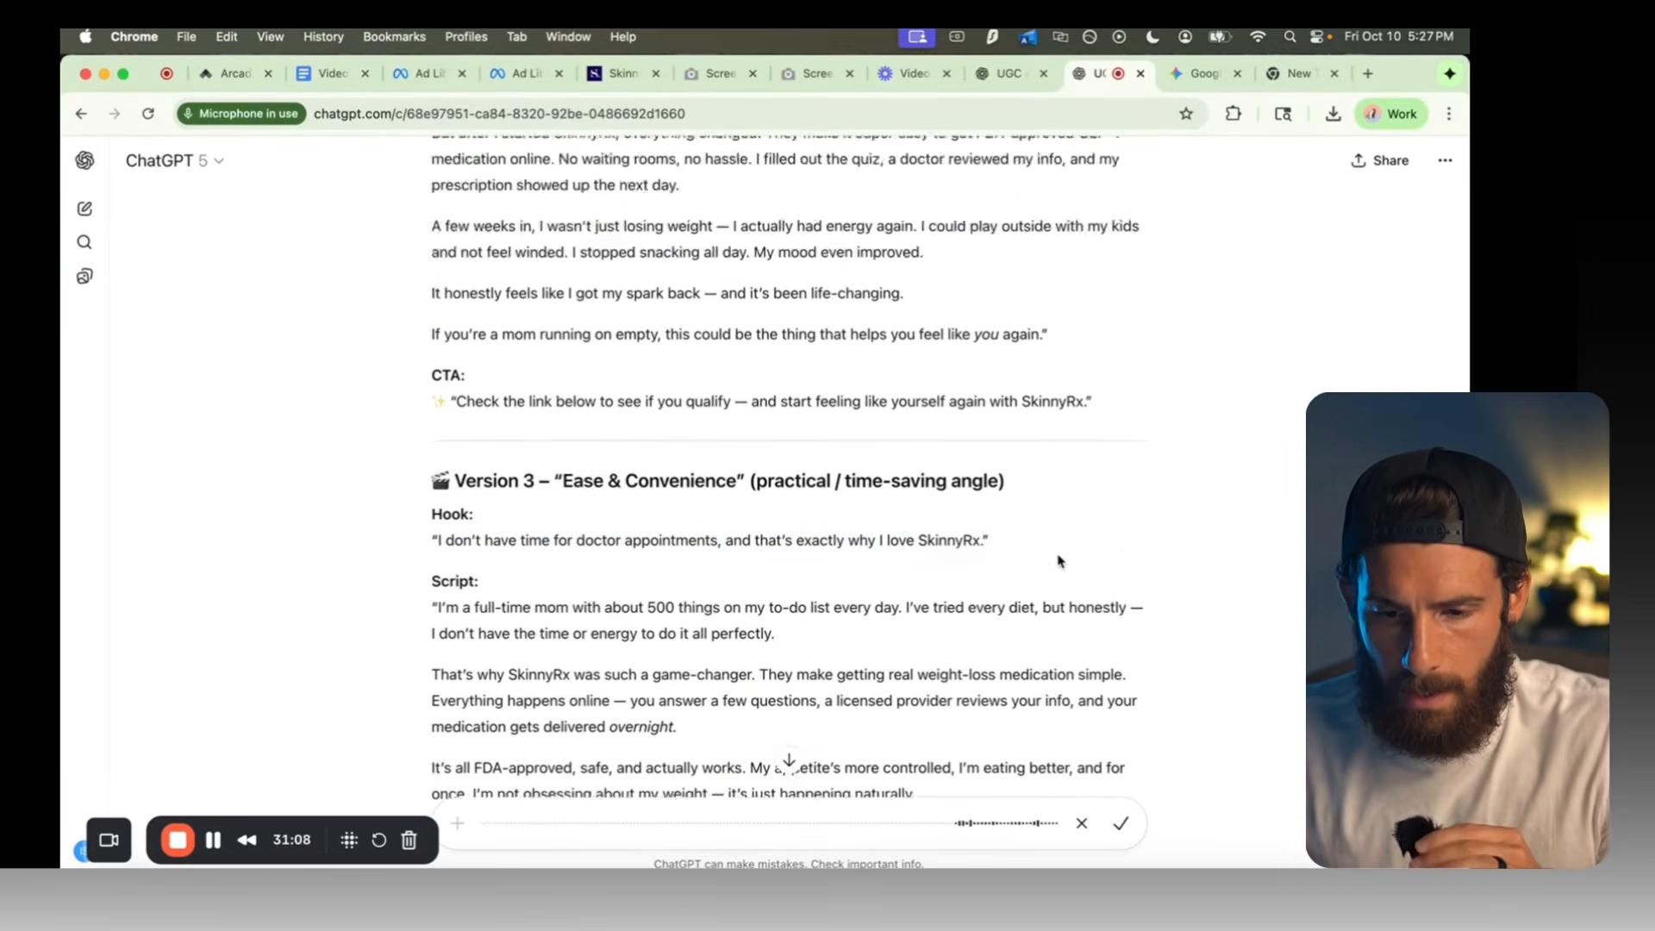
{"action": "scroll", "coordinate": [1060, 561], "scroll_direction": "up", "scroll_amount": 7}
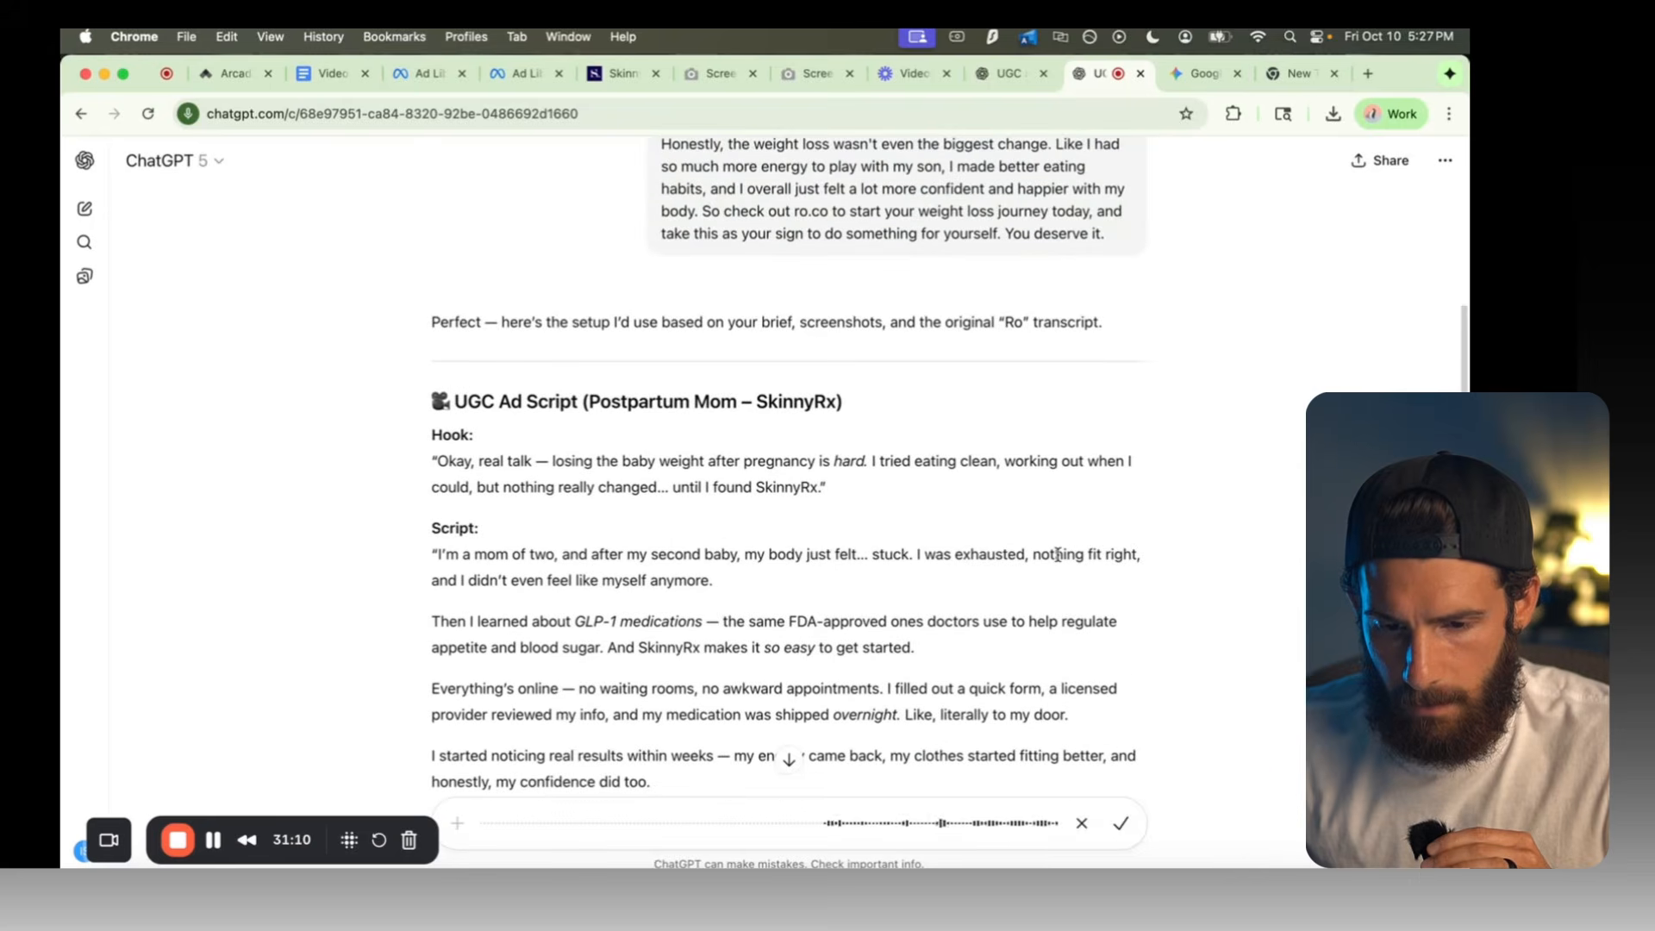
{"action": "scroll", "coordinate": [1059, 560], "scroll_direction": "down", "scroll_amount": 1}
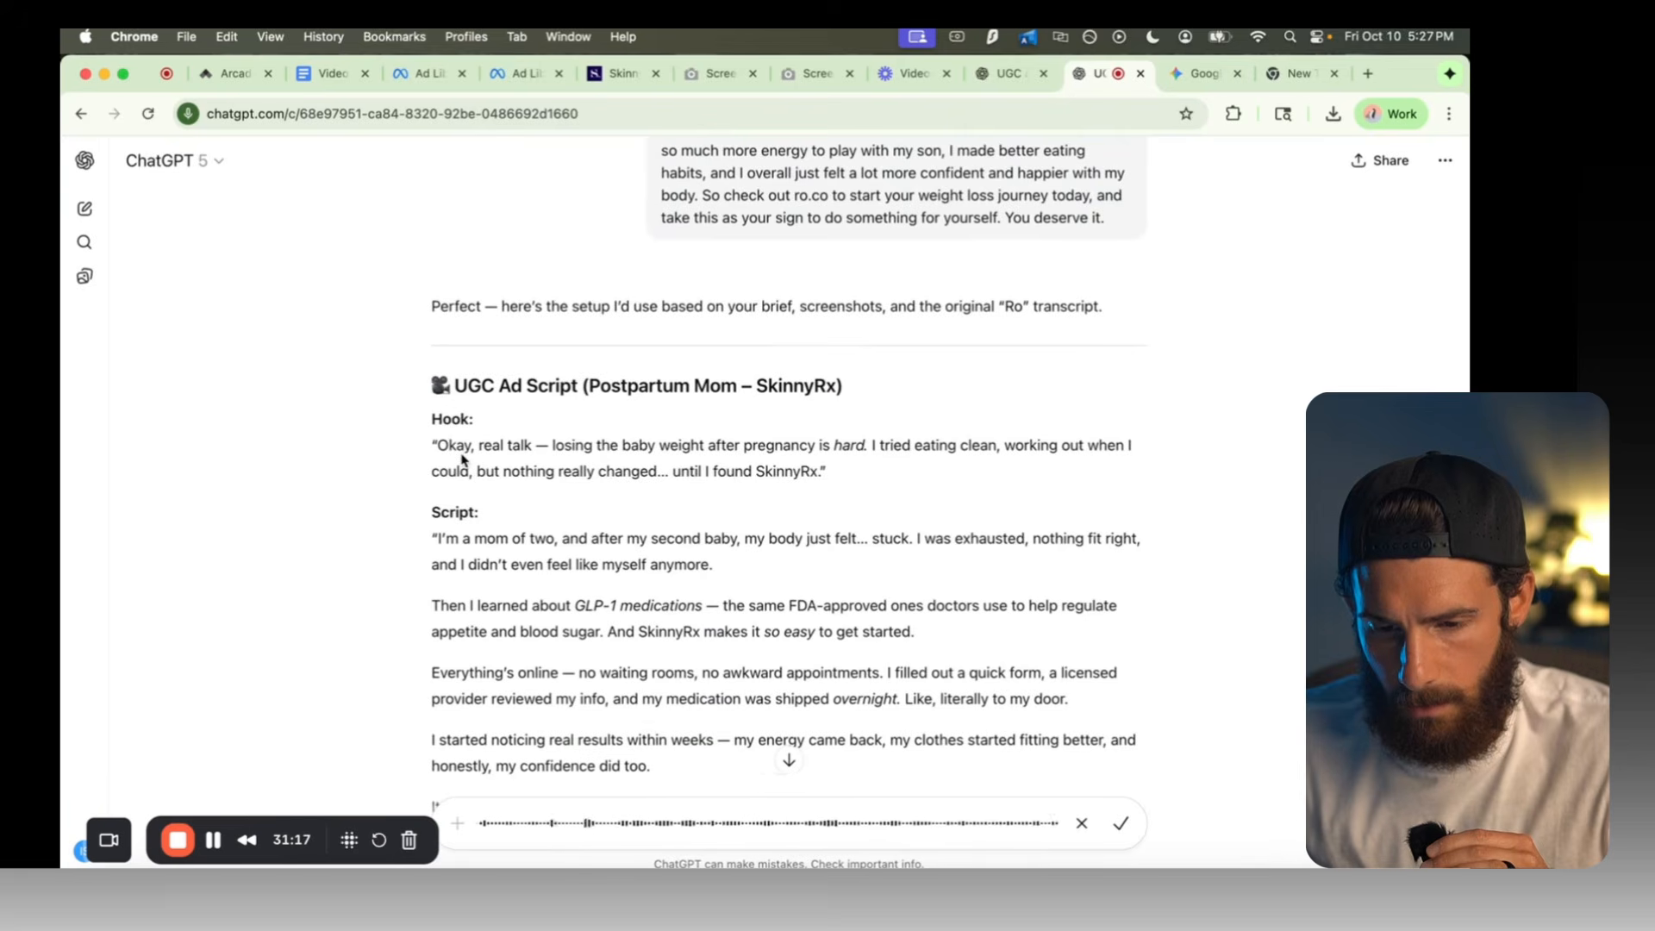
{"action": "scroll", "coordinate": [568, 556], "scroll_direction": "down", "scroll_amount": 1}
{"action": "scroll", "coordinate": [568, 556], "scroll_direction": "down", "scroll_amount": 3}
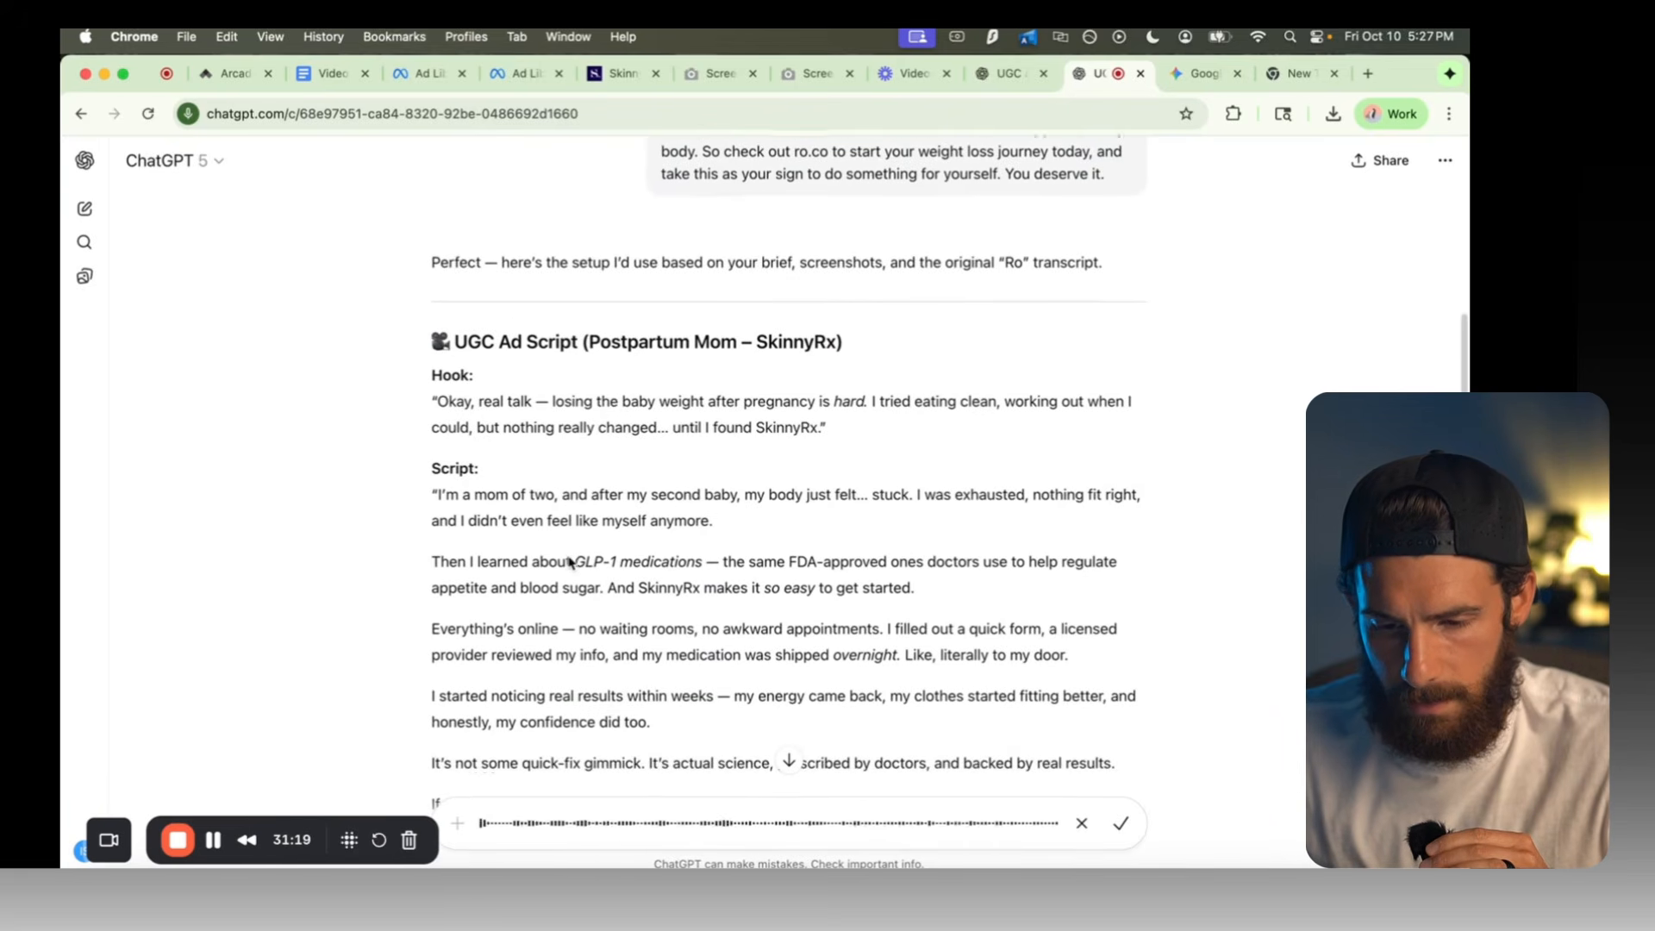
Step: Dictate feedback on version one not to compare moms to who they were before, highlighting "who I used to be before kids"
{"action": "scroll", "coordinate": [568, 556], "scroll_direction": "down", "scroll_amount": 20}
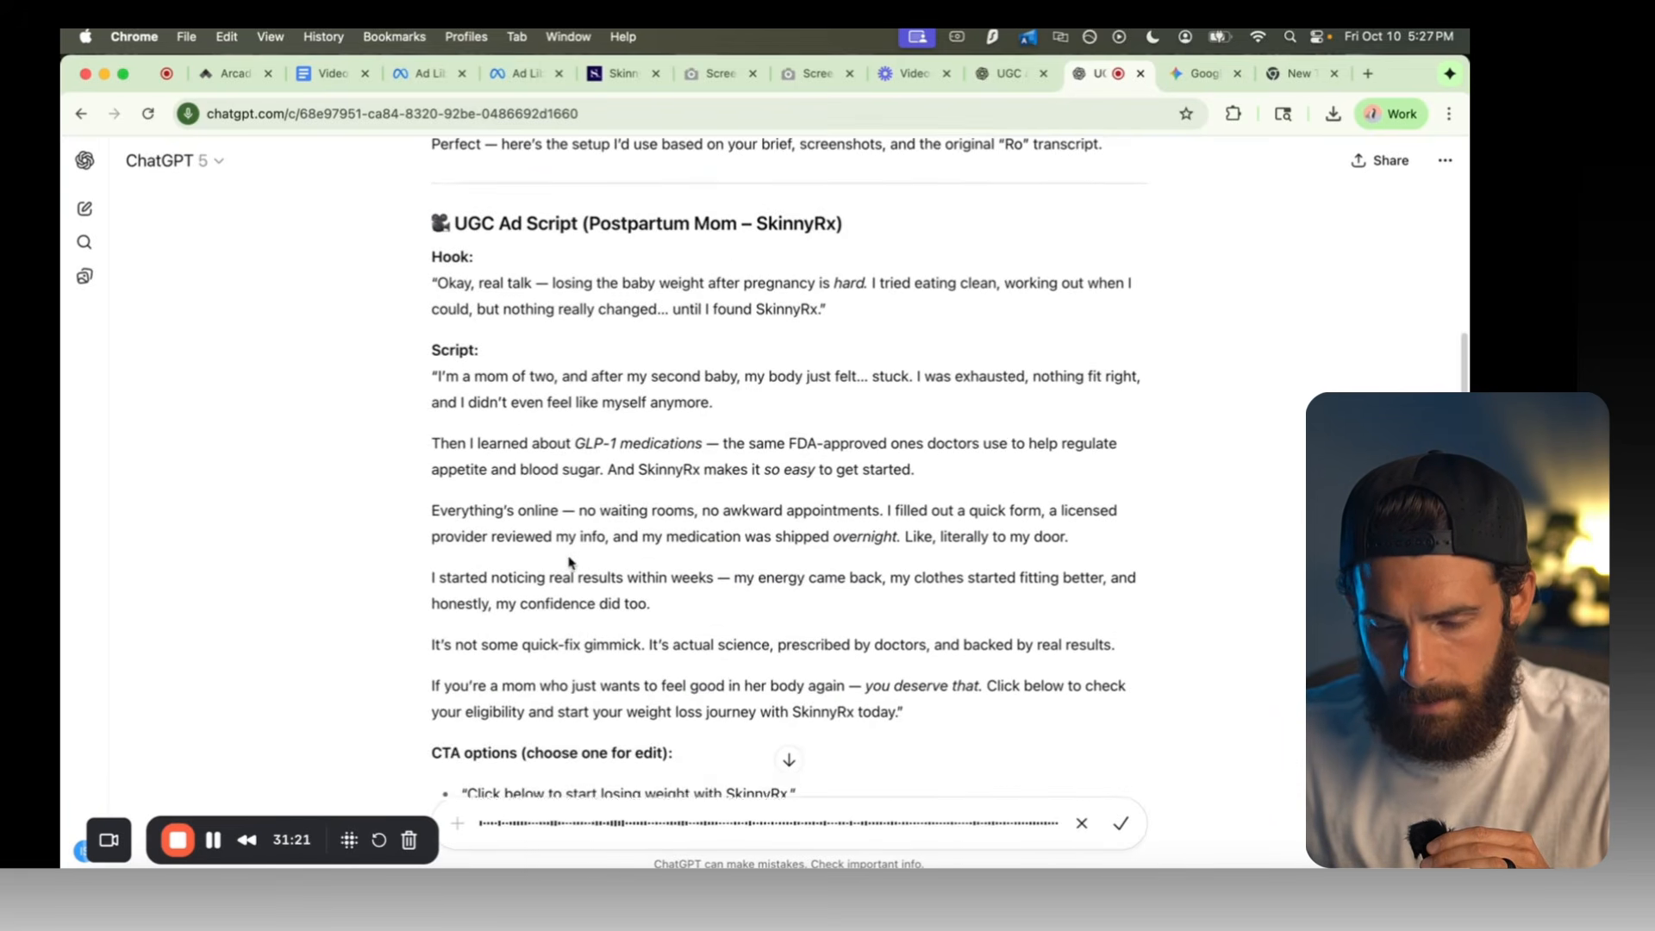
{"action": "scroll", "coordinate": [621, 436], "scroll_direction": "down", "scroll_amount": 3}
{"action": "scroll", "coordinate": [623, 431], "scroll_direction": "up", "scroll_amount": 9}
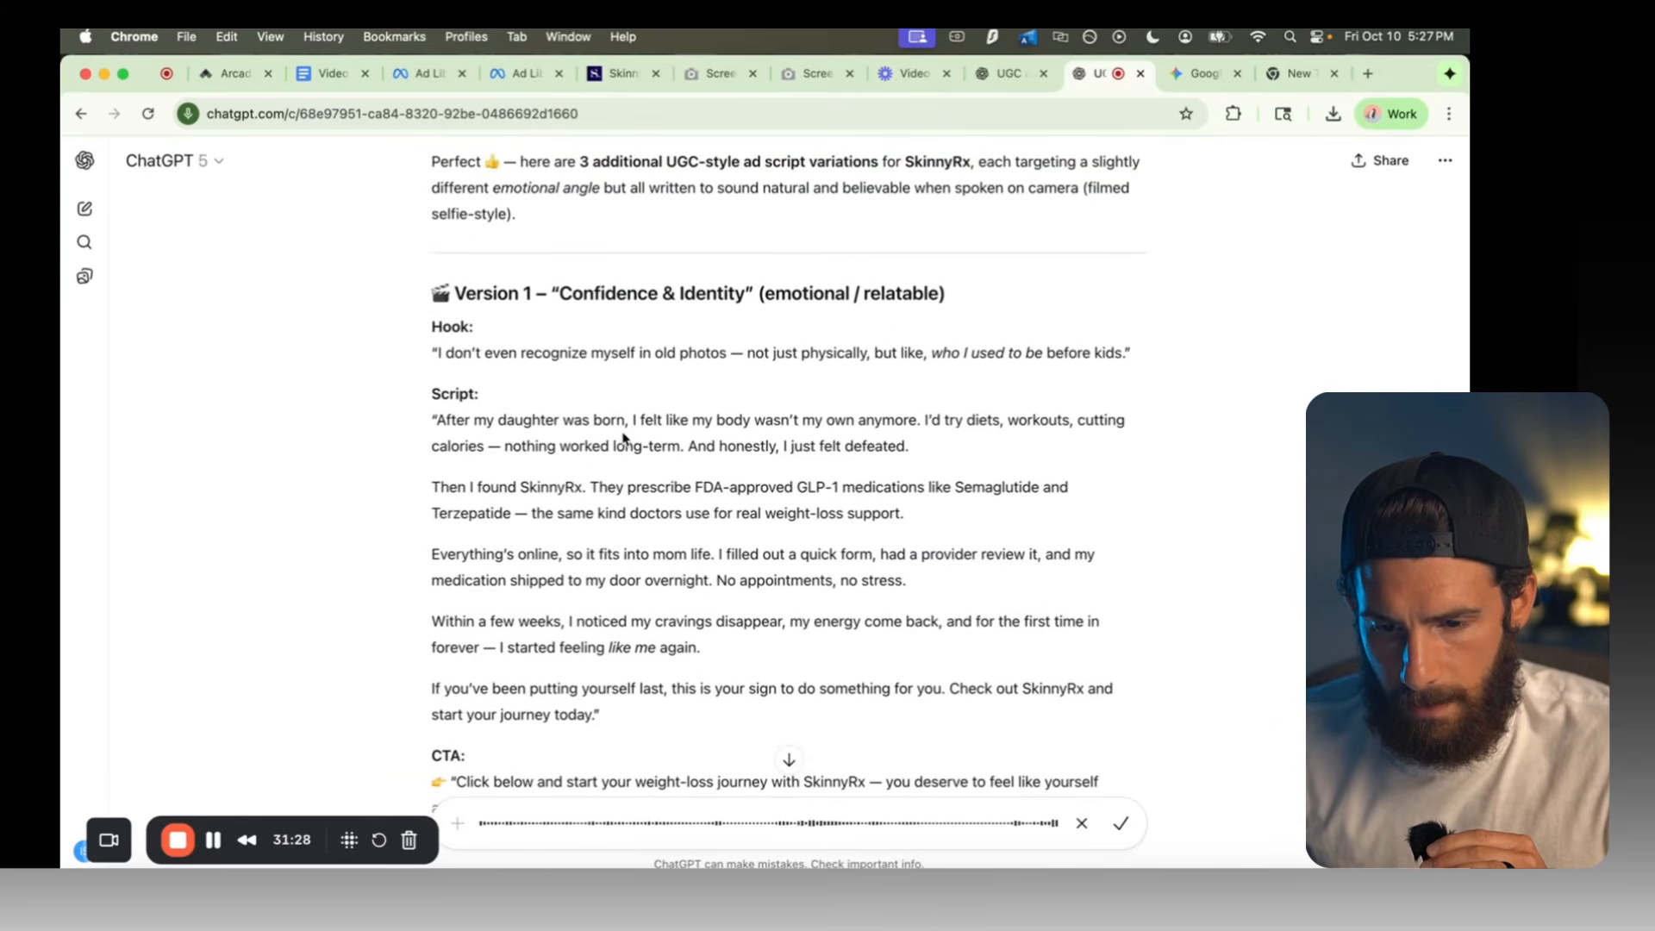
{"action": "left_click_drag", "start_coordinate": [931, 354], "coordinate": [1121, 359]}
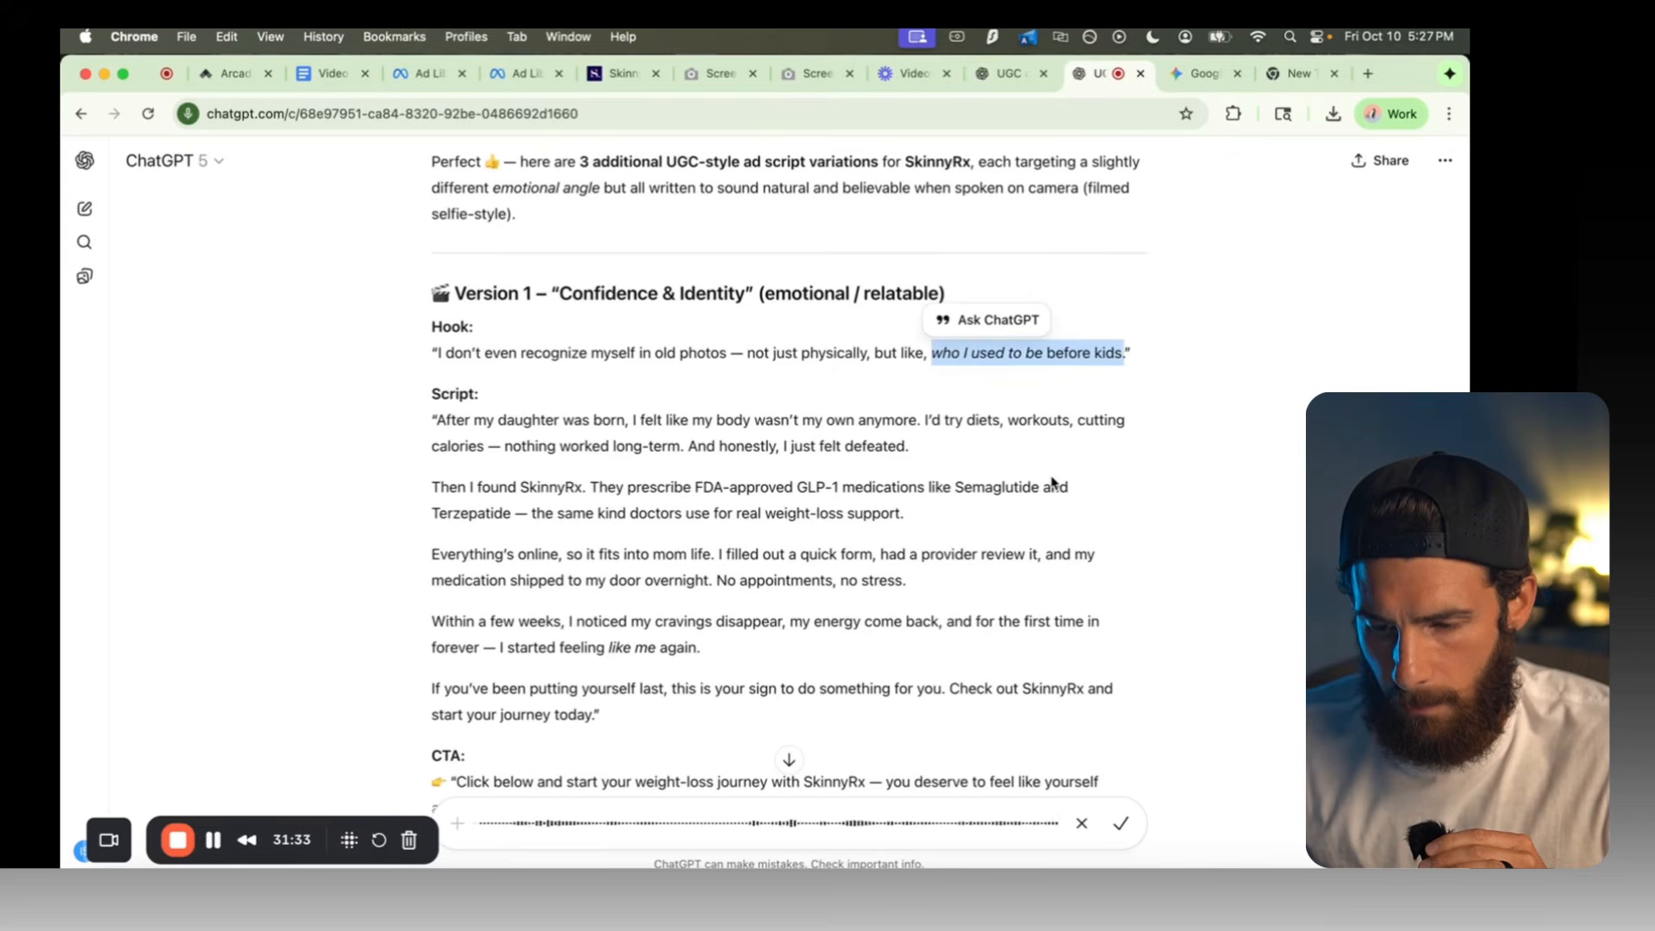
Step: Dictate feedback on version two that its energy claim needs checking and scripts should focus on recent moms' core desire to lose weight and feel good
{"action": "scroll", "coordinate": [1052, 484], "scroll_direction": "down", "scroll_amount": 5}
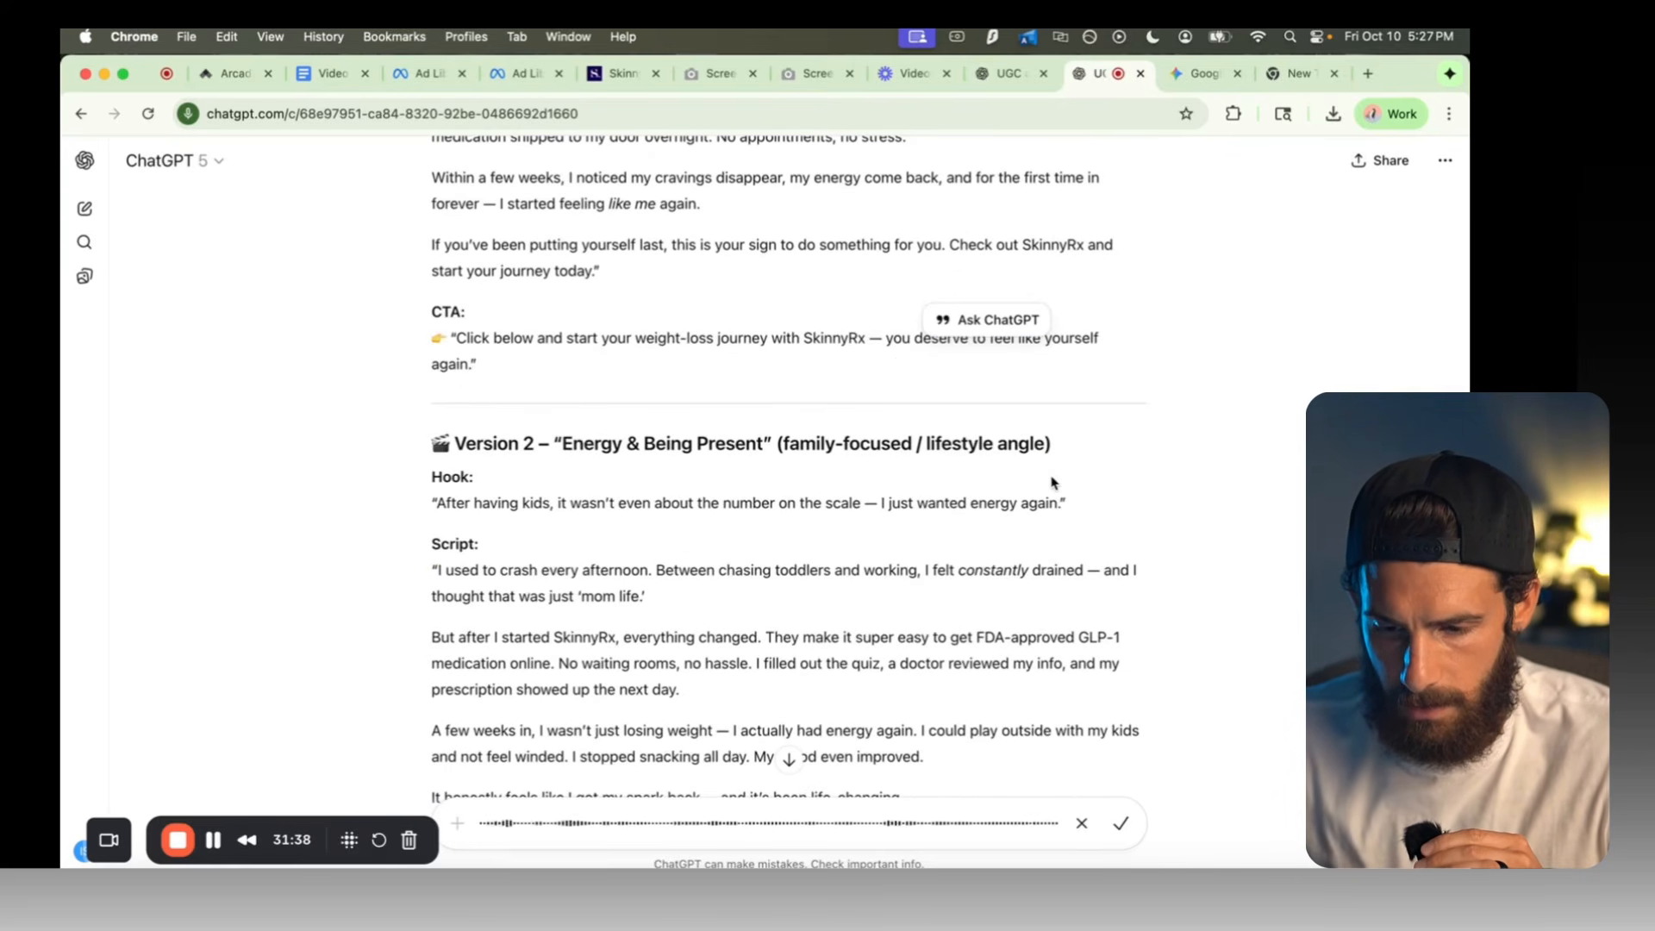
{"action": "scroll", "coordinate": [1052, 482], "scroll_direction": "down", "scroll_amount": 2}
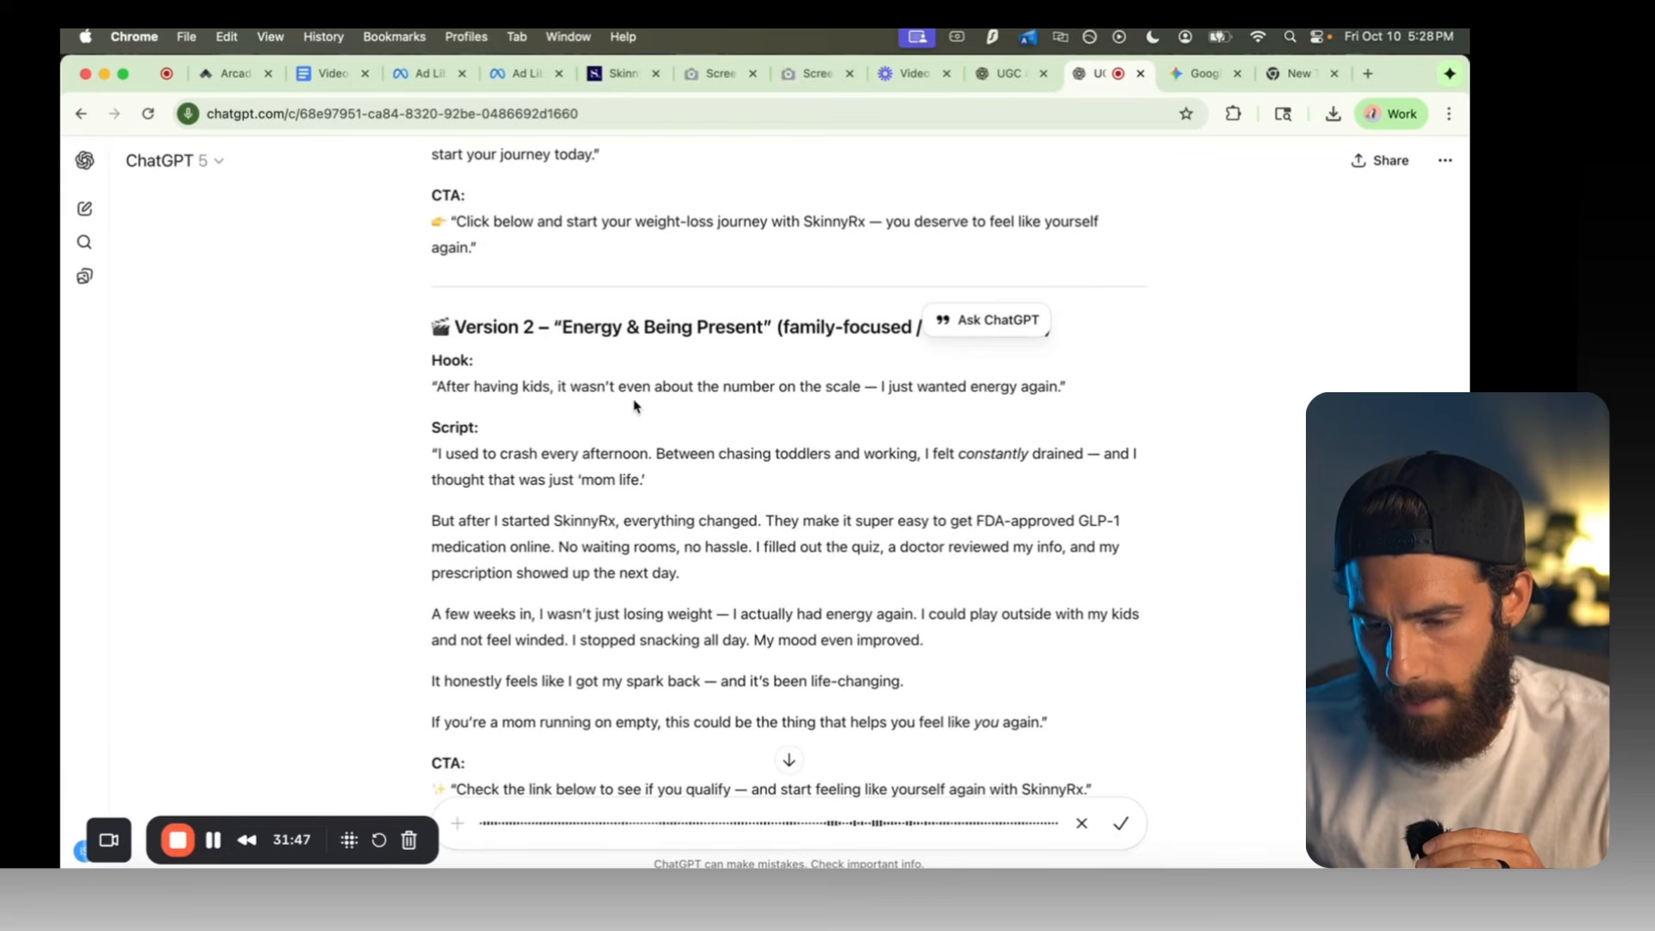
{"action": "scroll", "coordinate": [635, 405], "scroll_direction": "down", "scroll_amount": 10}
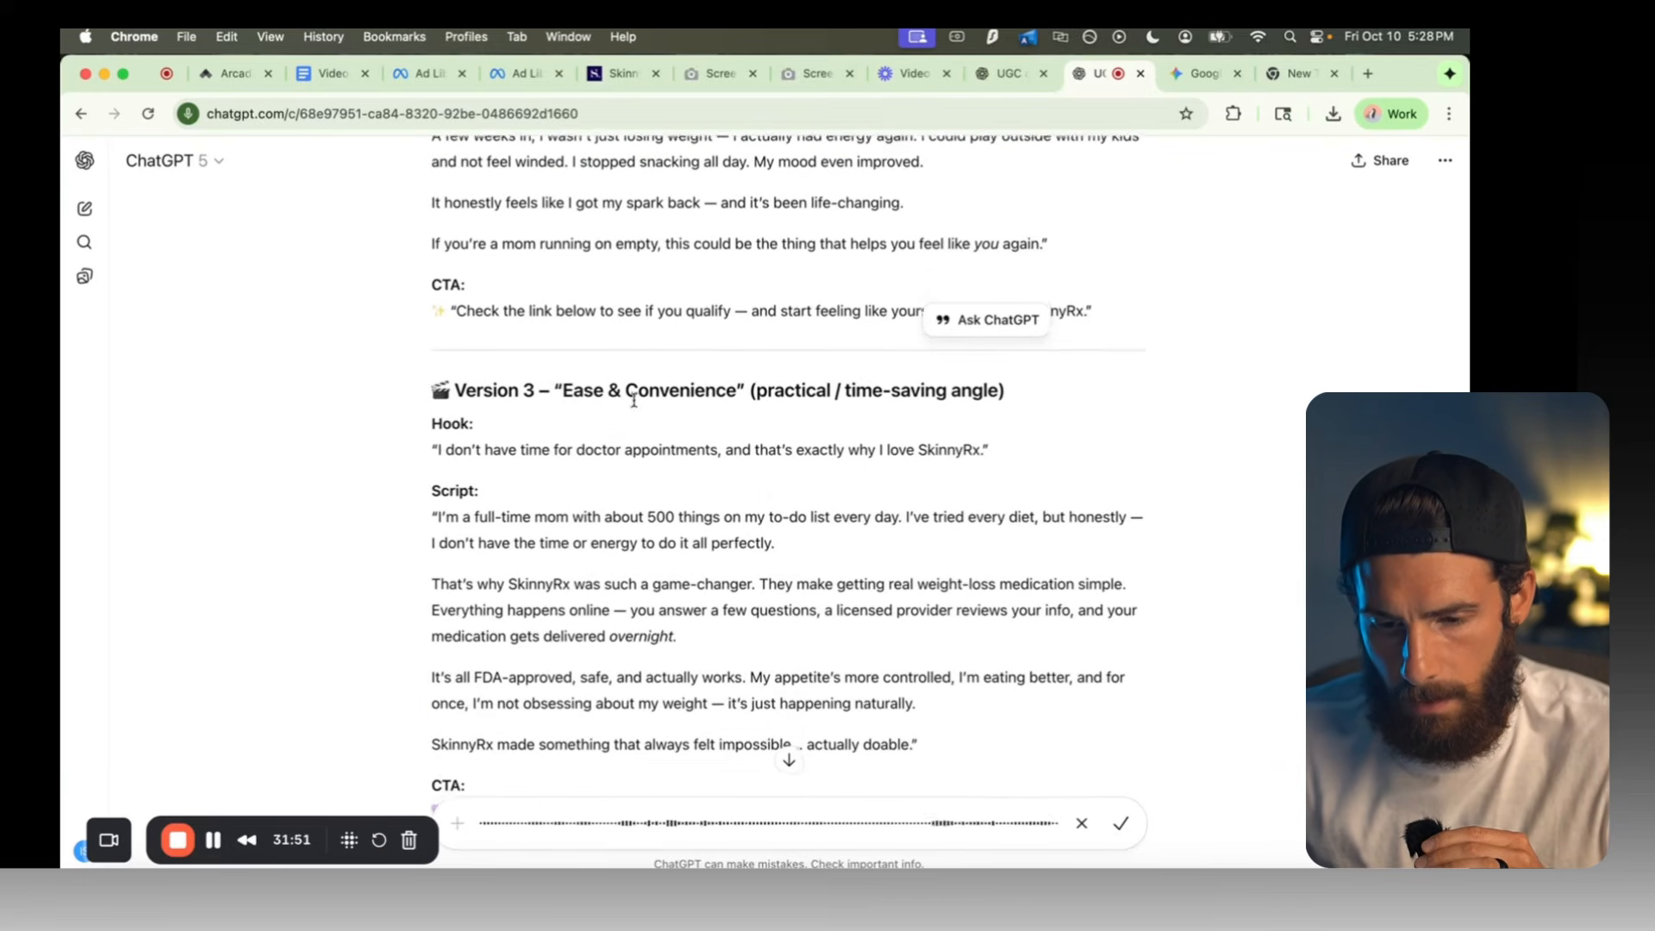
{"action": "scroll", "coordinate": [635, 400], "scroll_direction": "down", "scroll_amount": 3}
{"action": "scroll", "coordinate": [634, 403], "scroll_direction": "up", "scroll_amount": 2}
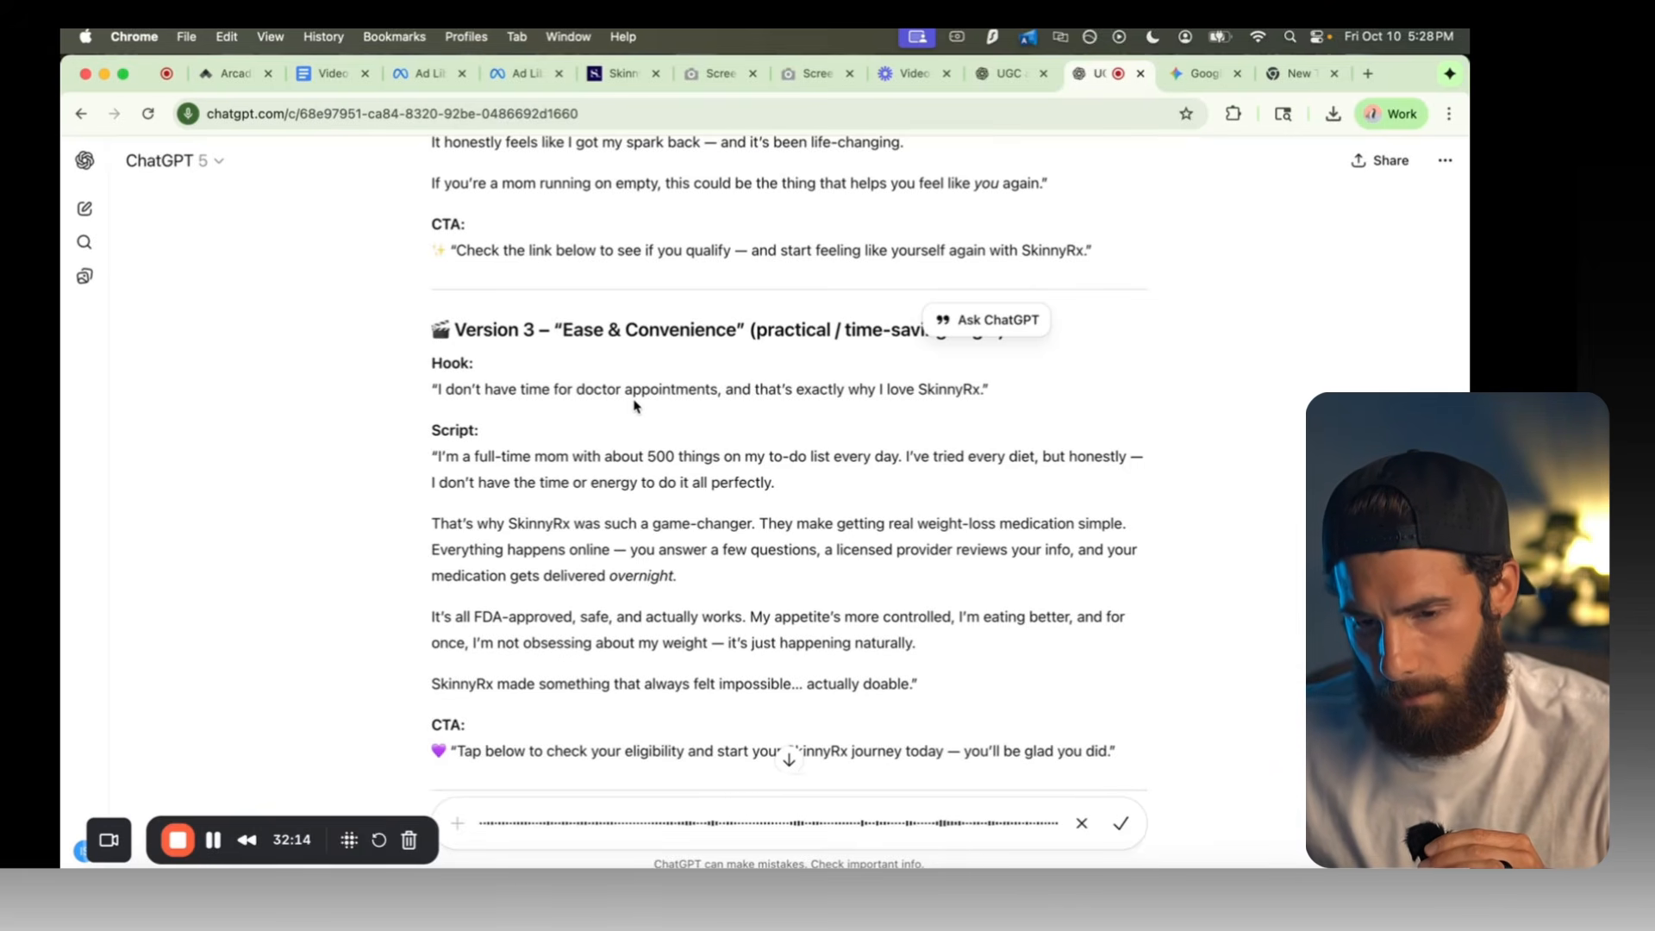
Step: Dictate that version three must mention moms or a recent baby within the first four to seven seconds, and ask for a few more scripts
{"action": "scroll", "coordinate": [634, 405], "scroll_direction": "down", "scroll_amount": 1}
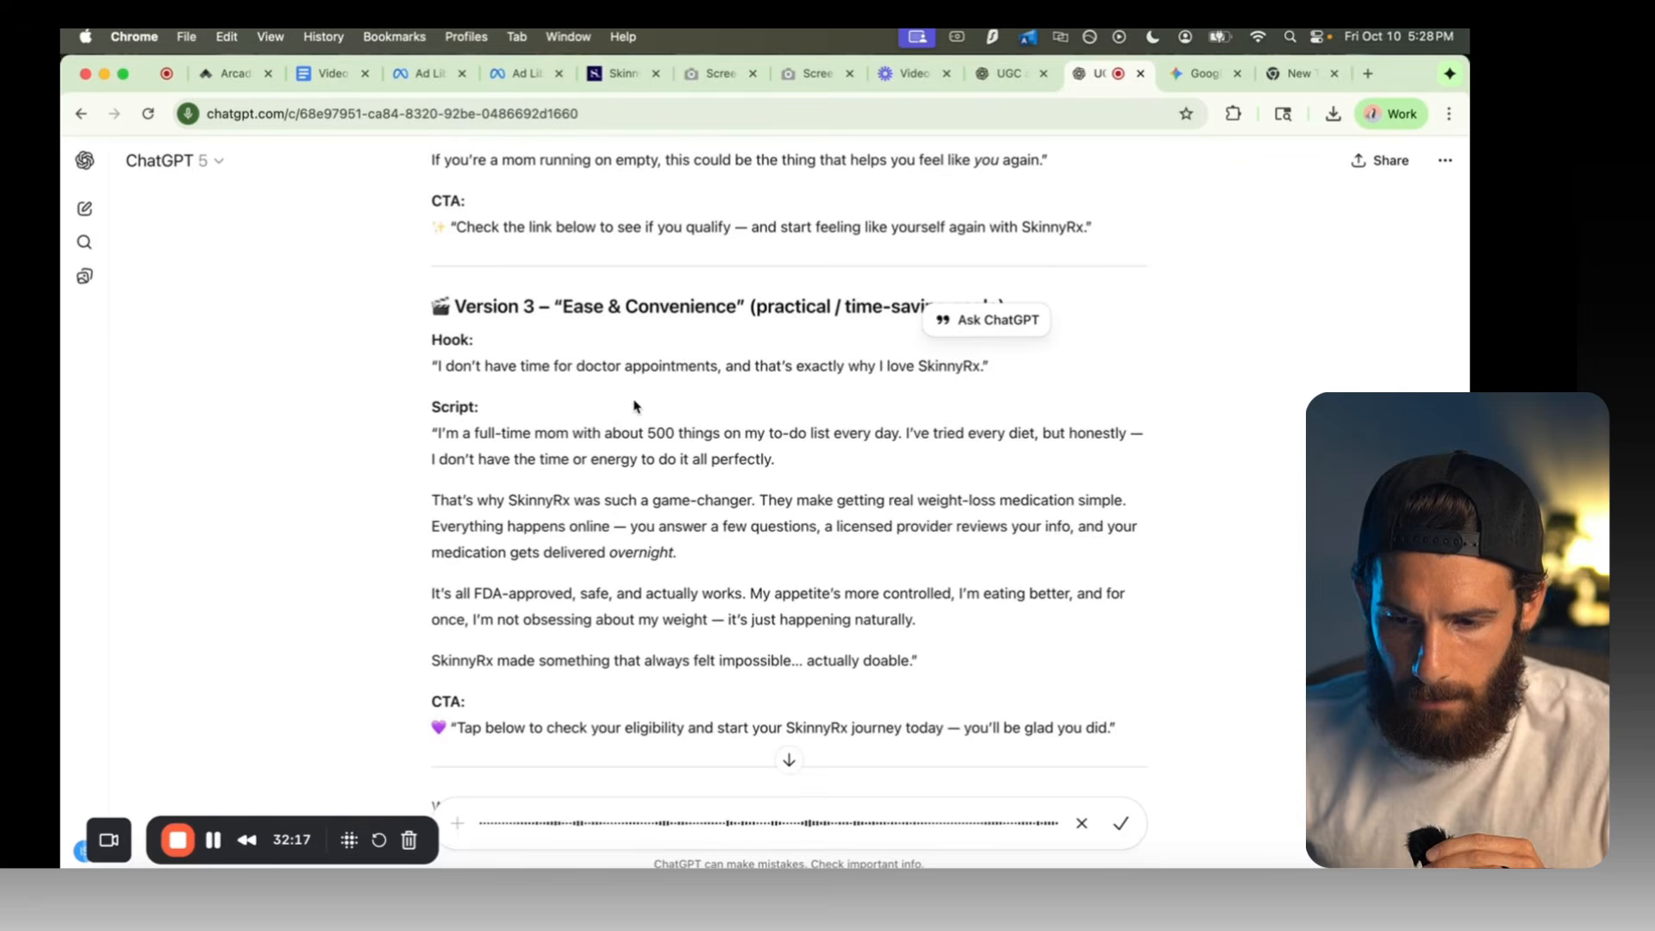
{"action": "scroll", "coordinate": [634, 405], "scroll_direction": "up", "scroll_amount": 2}
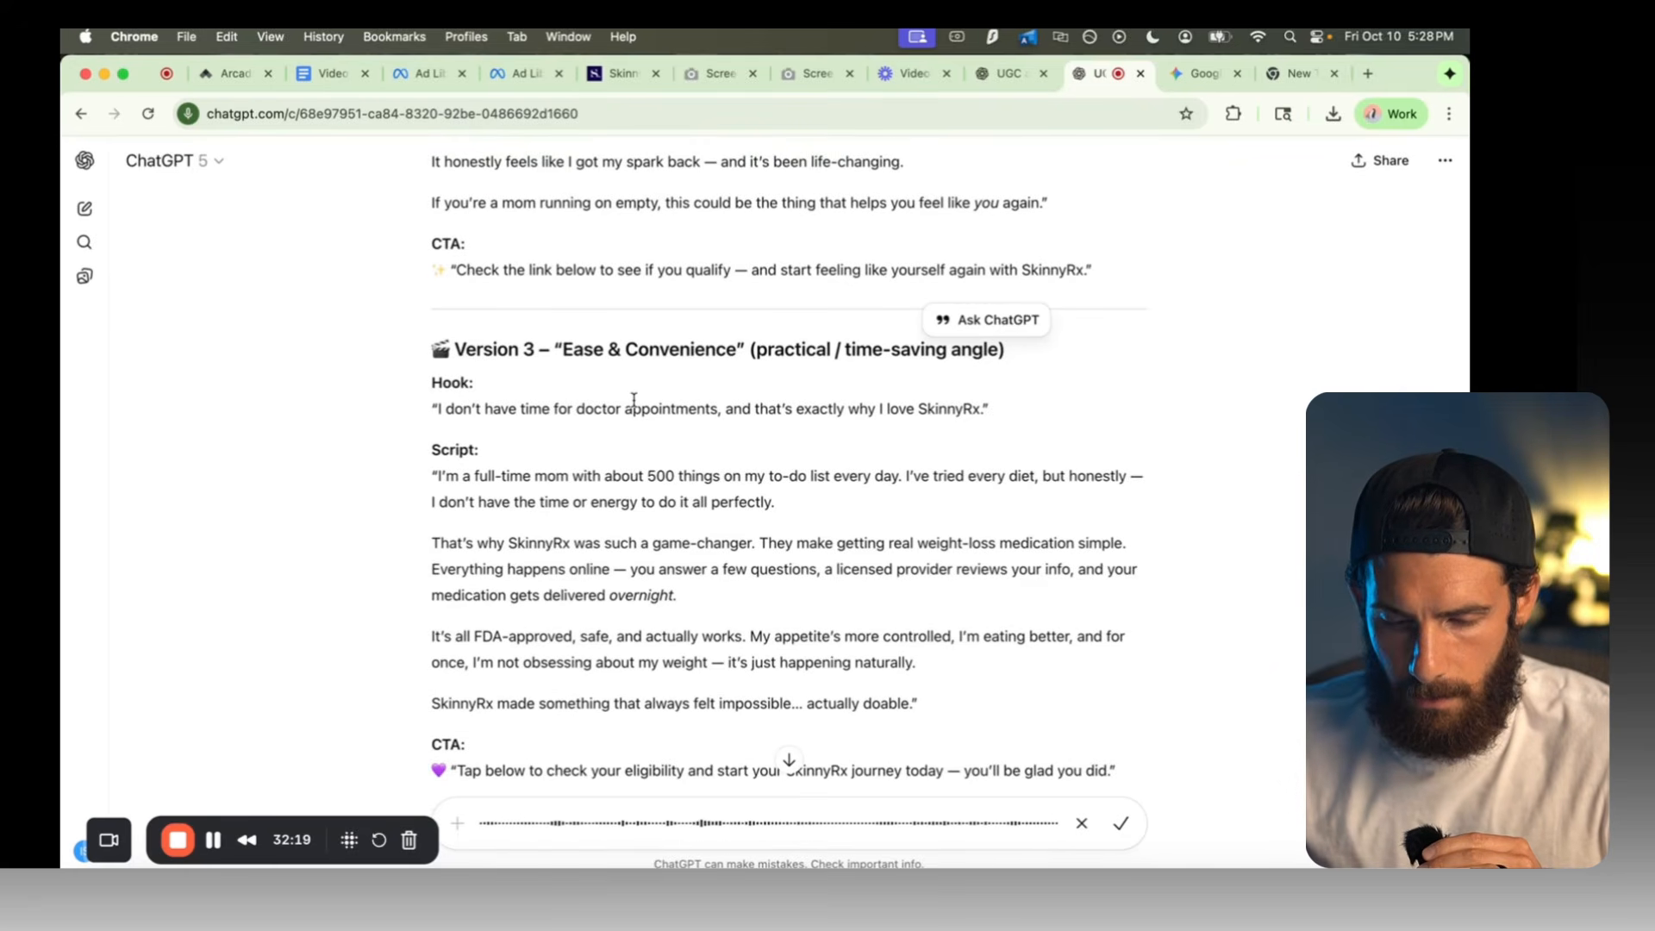
{"action": "scroll", "coordinate": [656, 441], "scroll_direction": "down", "scroll_amount": 2}
{"action": "scroll", "coordinate": [656, 441], "scroll_direction": "up", "scroll_amount": 1}
{"action": "scroll", "coordinate": [656, 441], "scroll_direction": "up", "scroll_amount": 2}
{"action": "scroll", "coordinate": [656, 441], "scroll_direction": "down", "scroll_amount": 3}
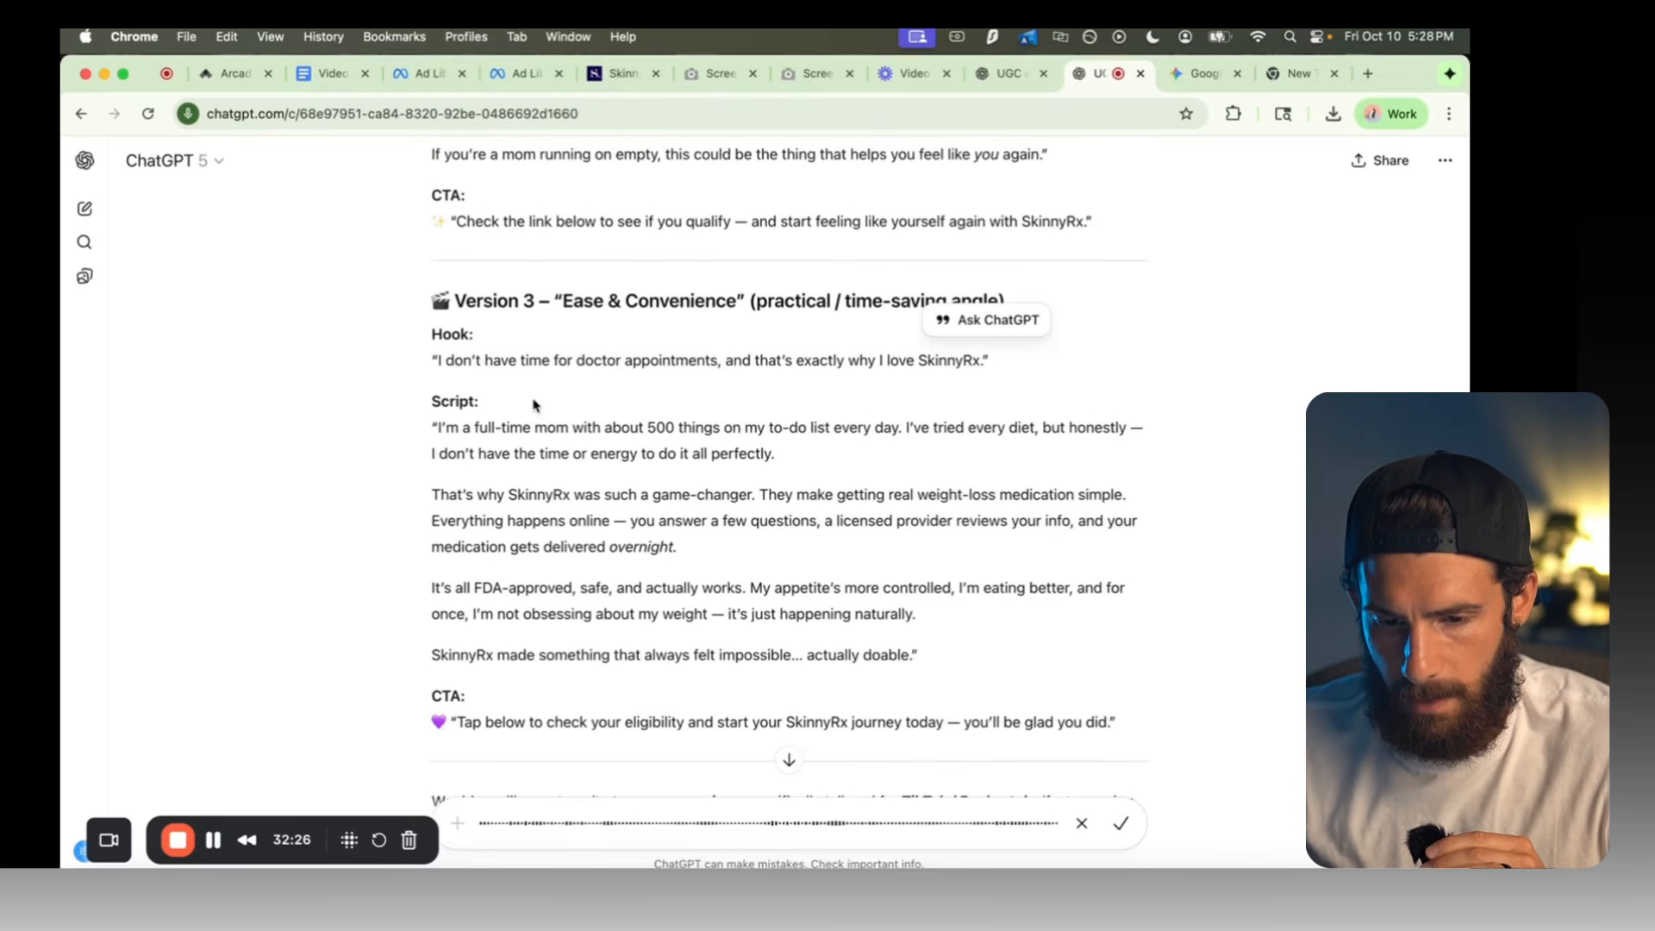
{"action": "left_click_drag", "start_coordinate": [437, 428], "coordinate": [566, 425]}
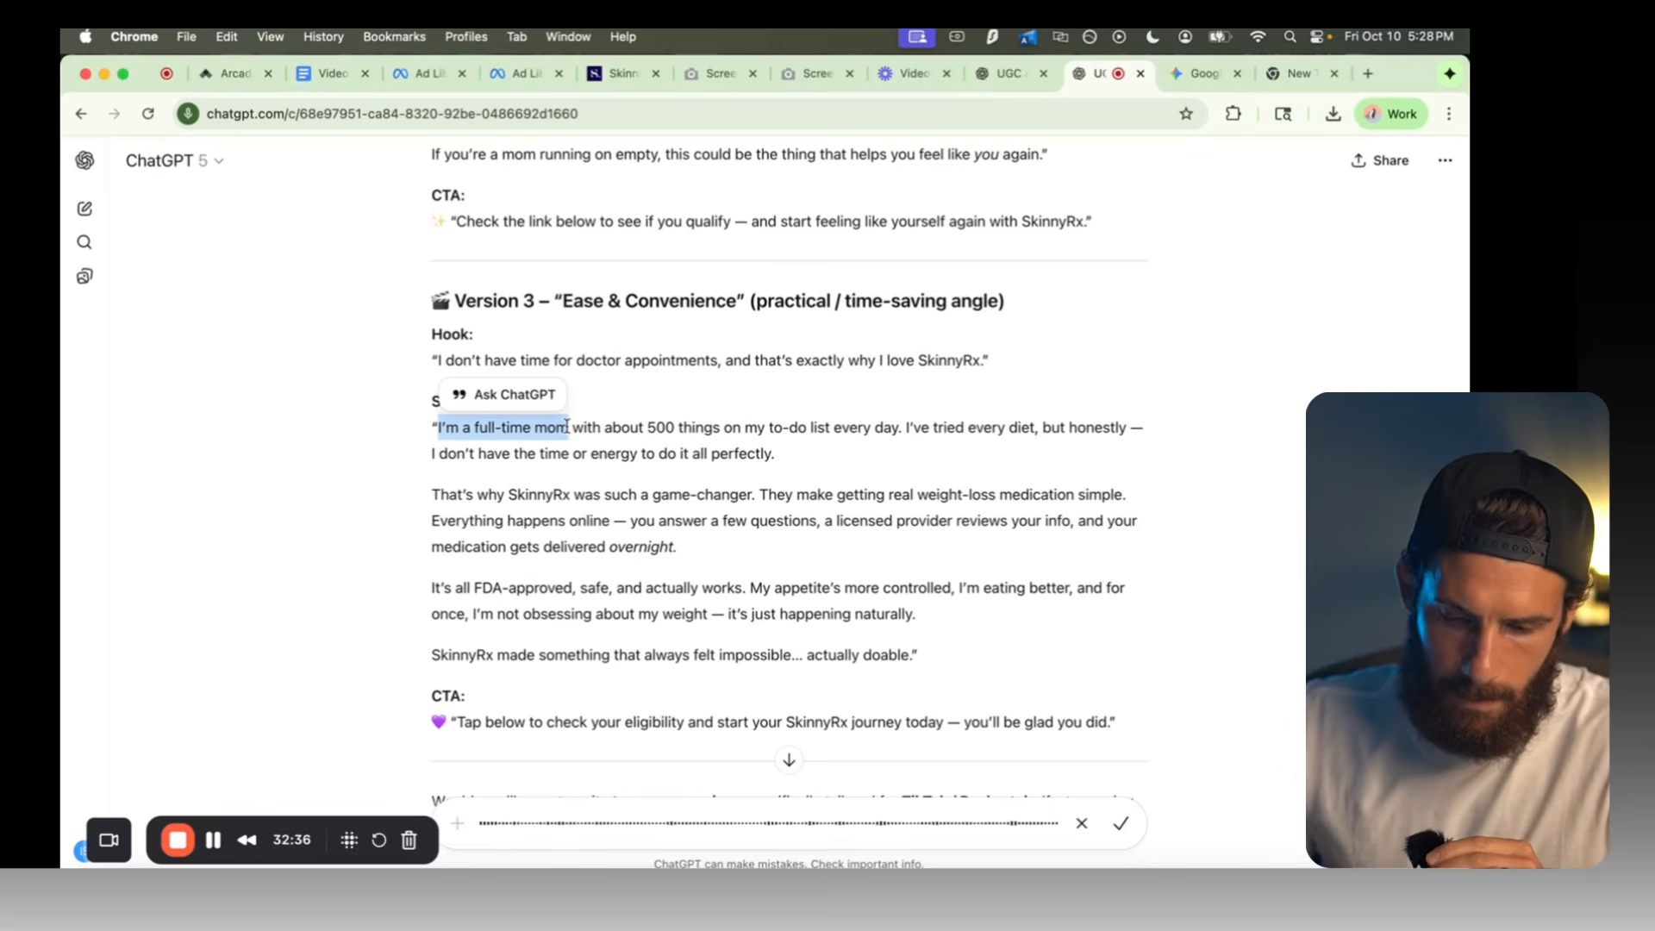
{"action": "scroll", "coordinate": [820, 561], "scroll_direction": "down", "scroll_amount": 5}
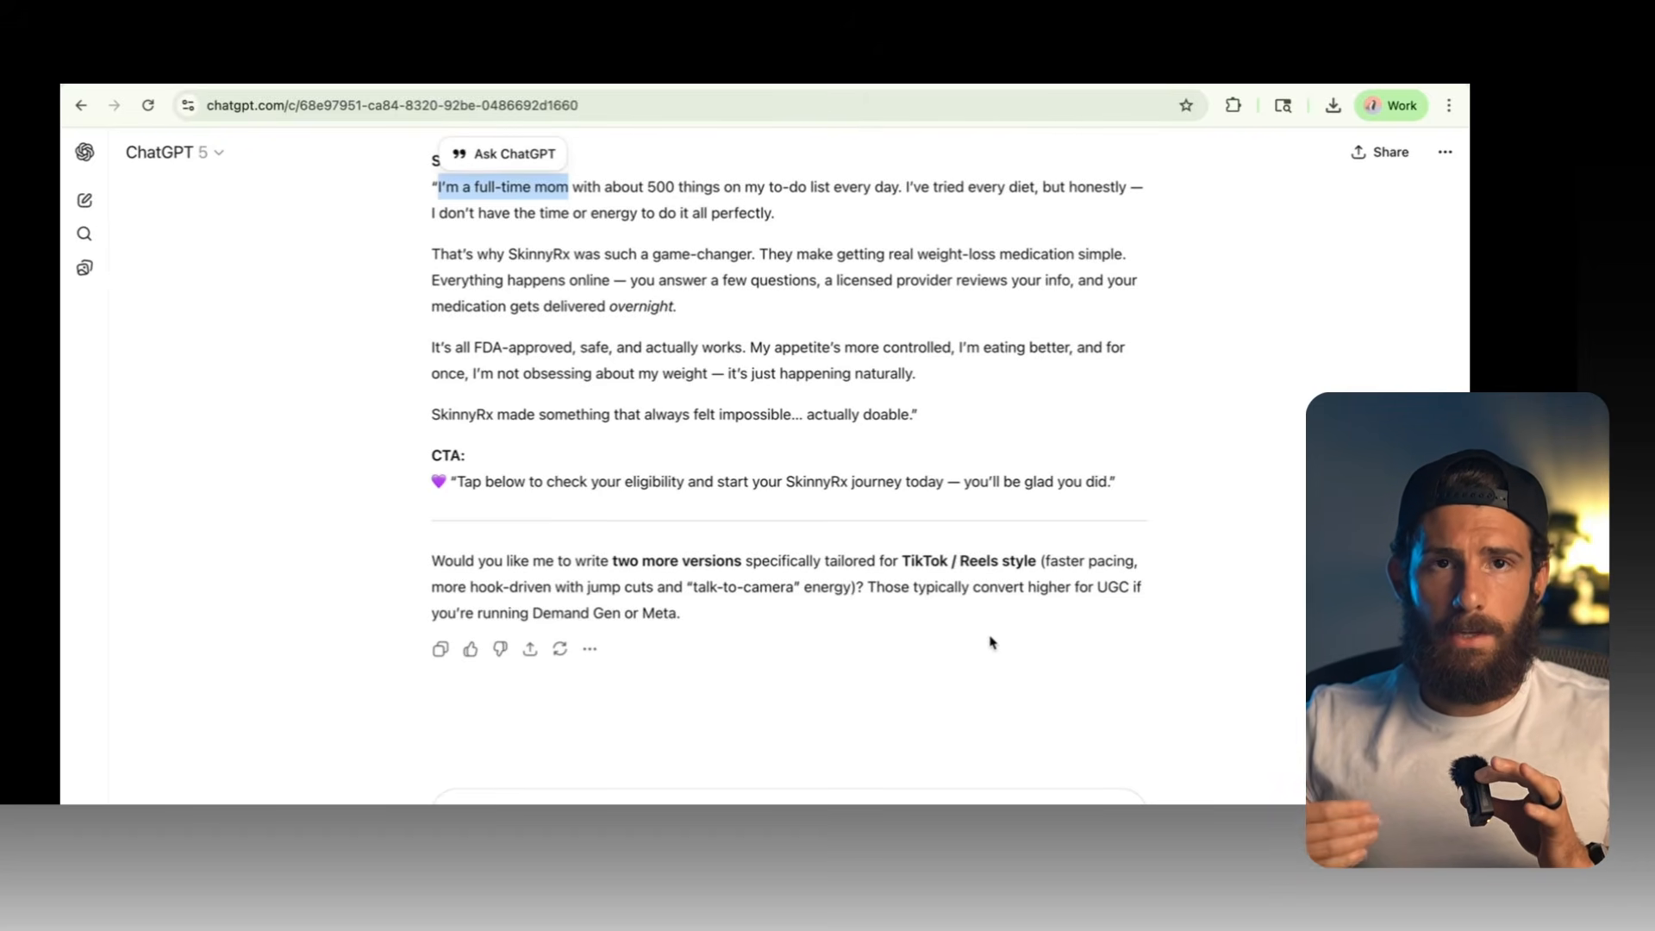
{"action": "key", "text": "super+v"}
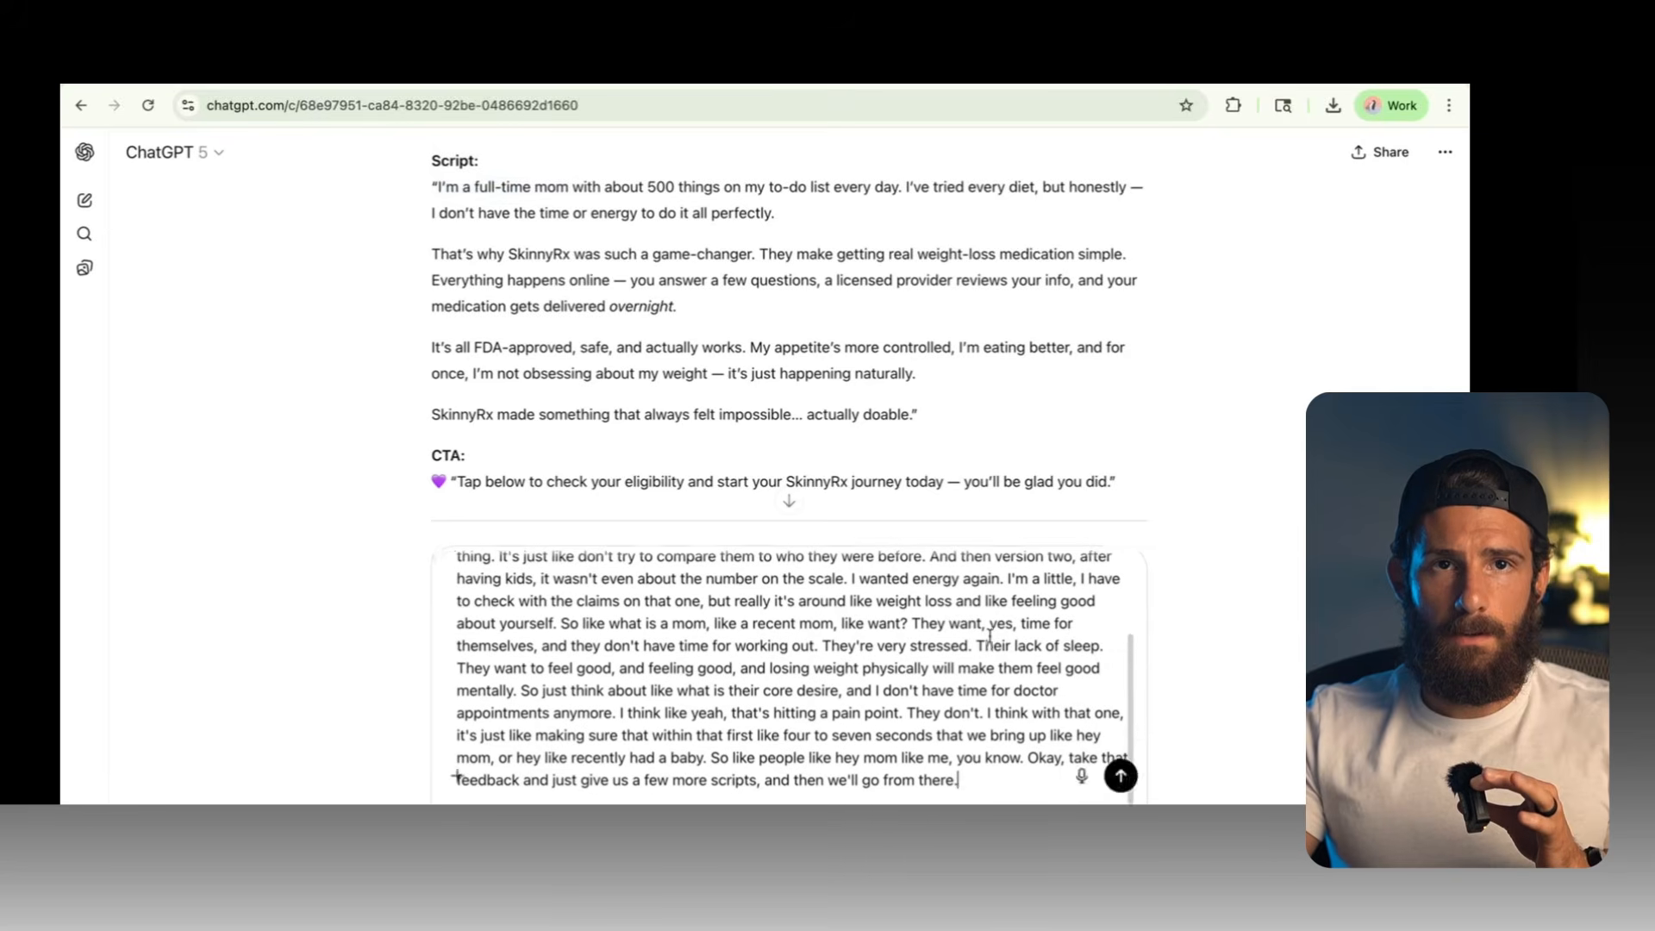